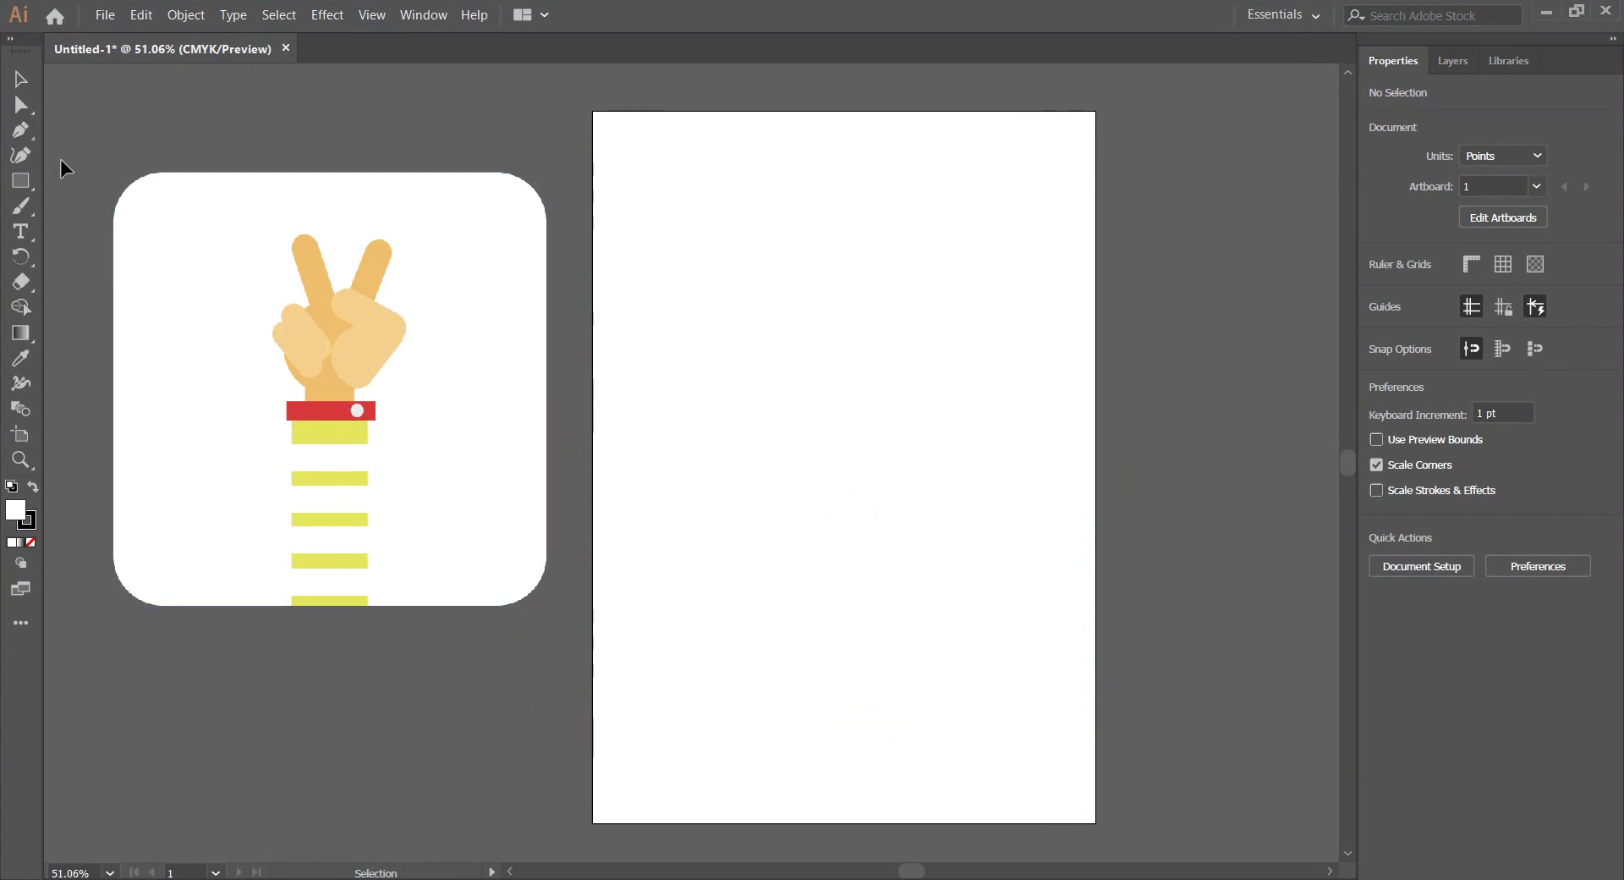
Draw a 138 × 33 pt rectangle with no stroke, filled with the reference cuff's red
click(20, 180)
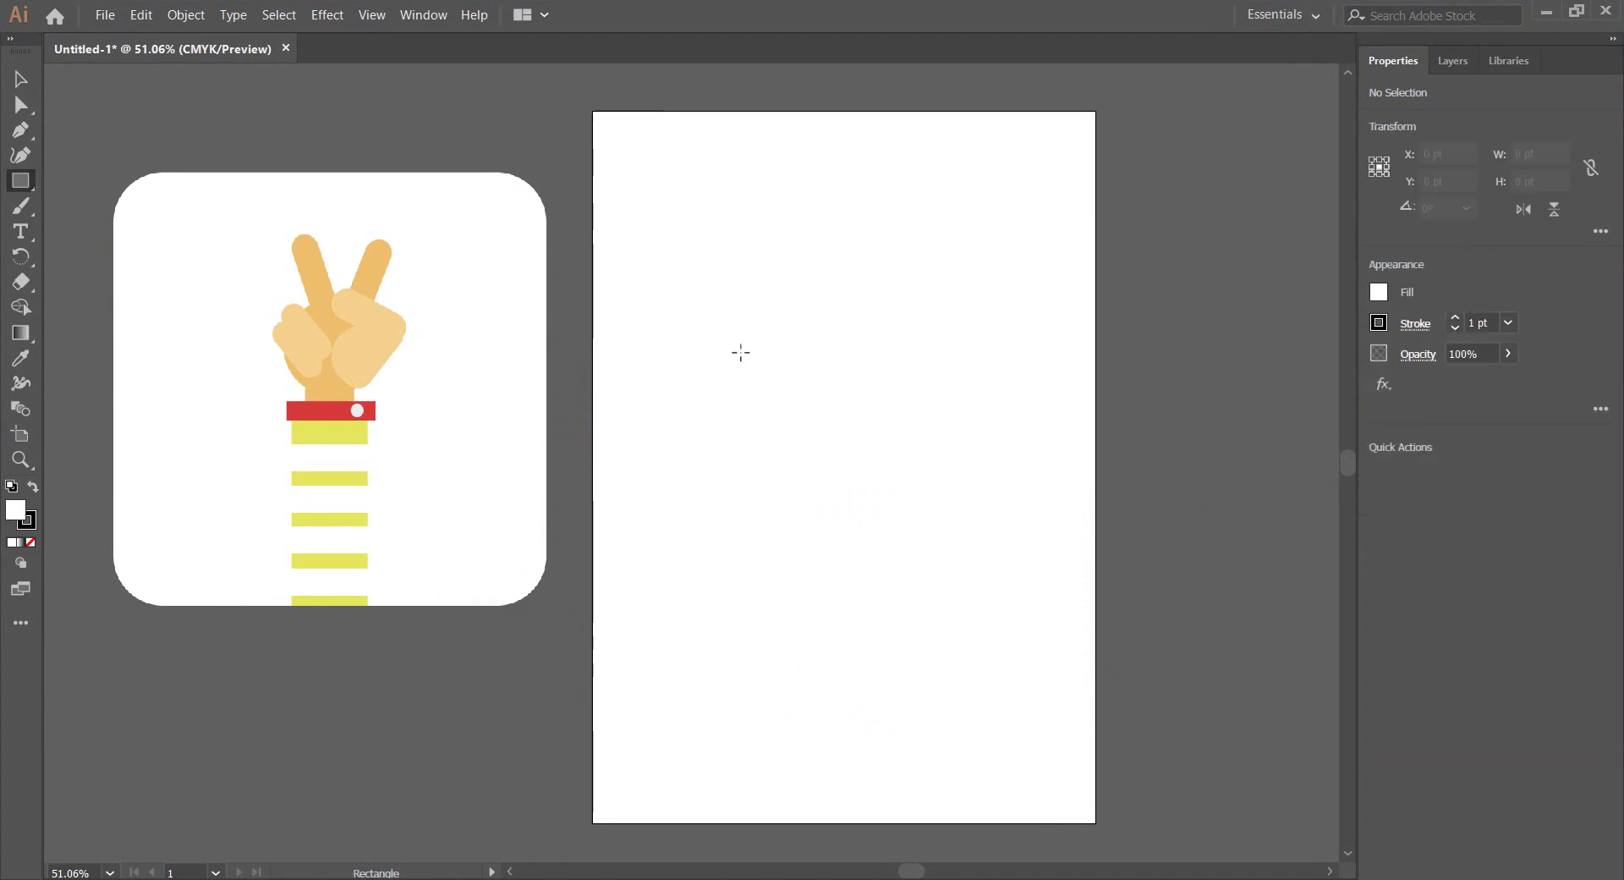
drag(741, 353, 859, 381)
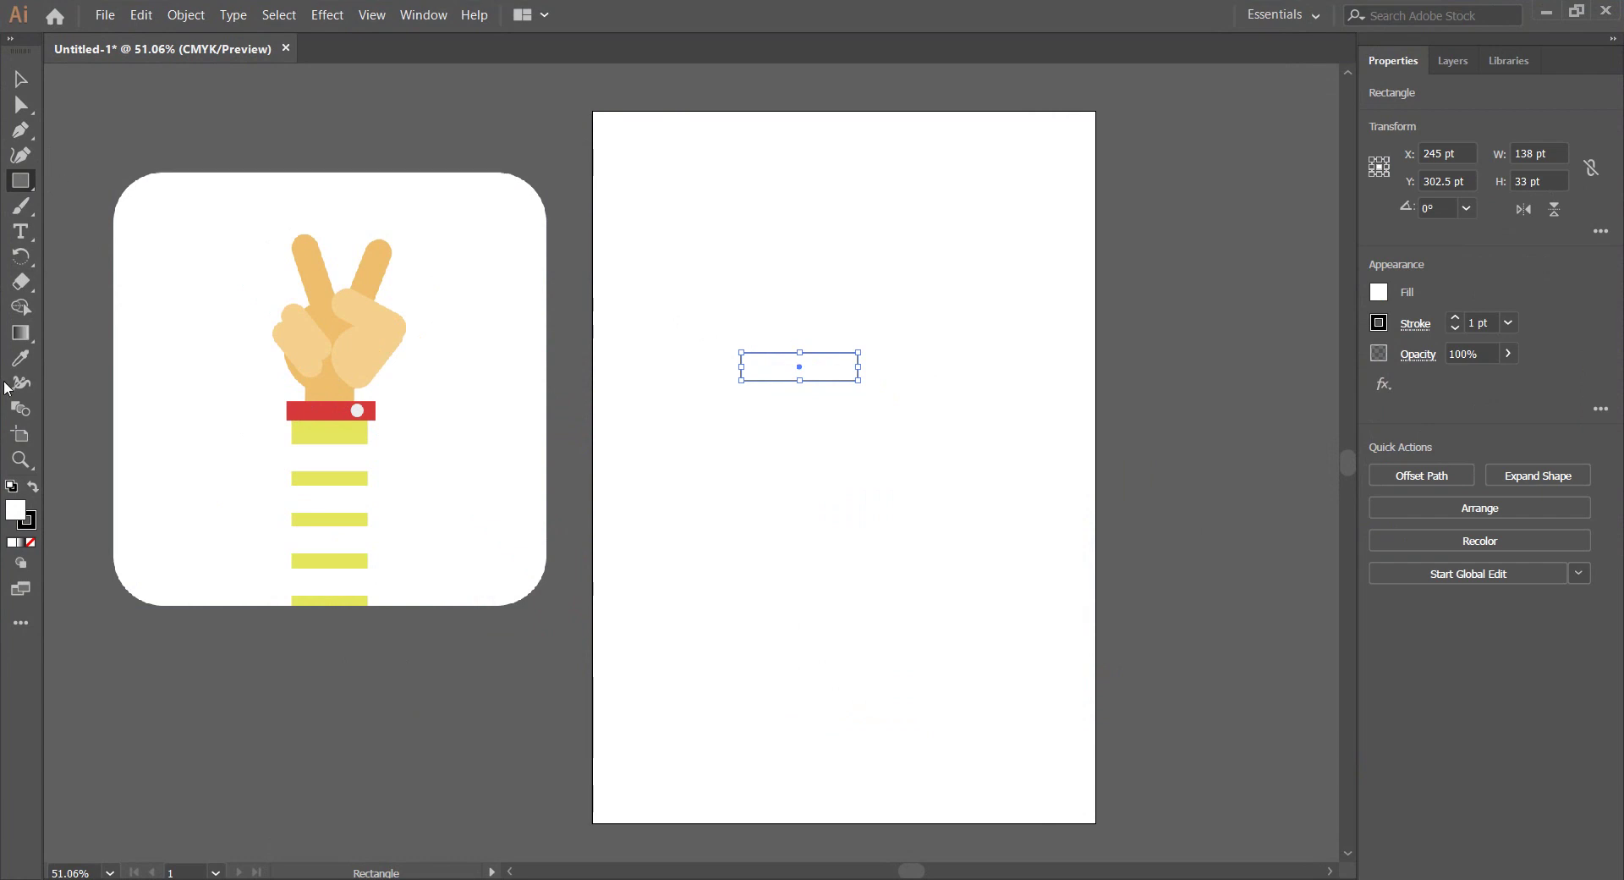
click(1455, 328)
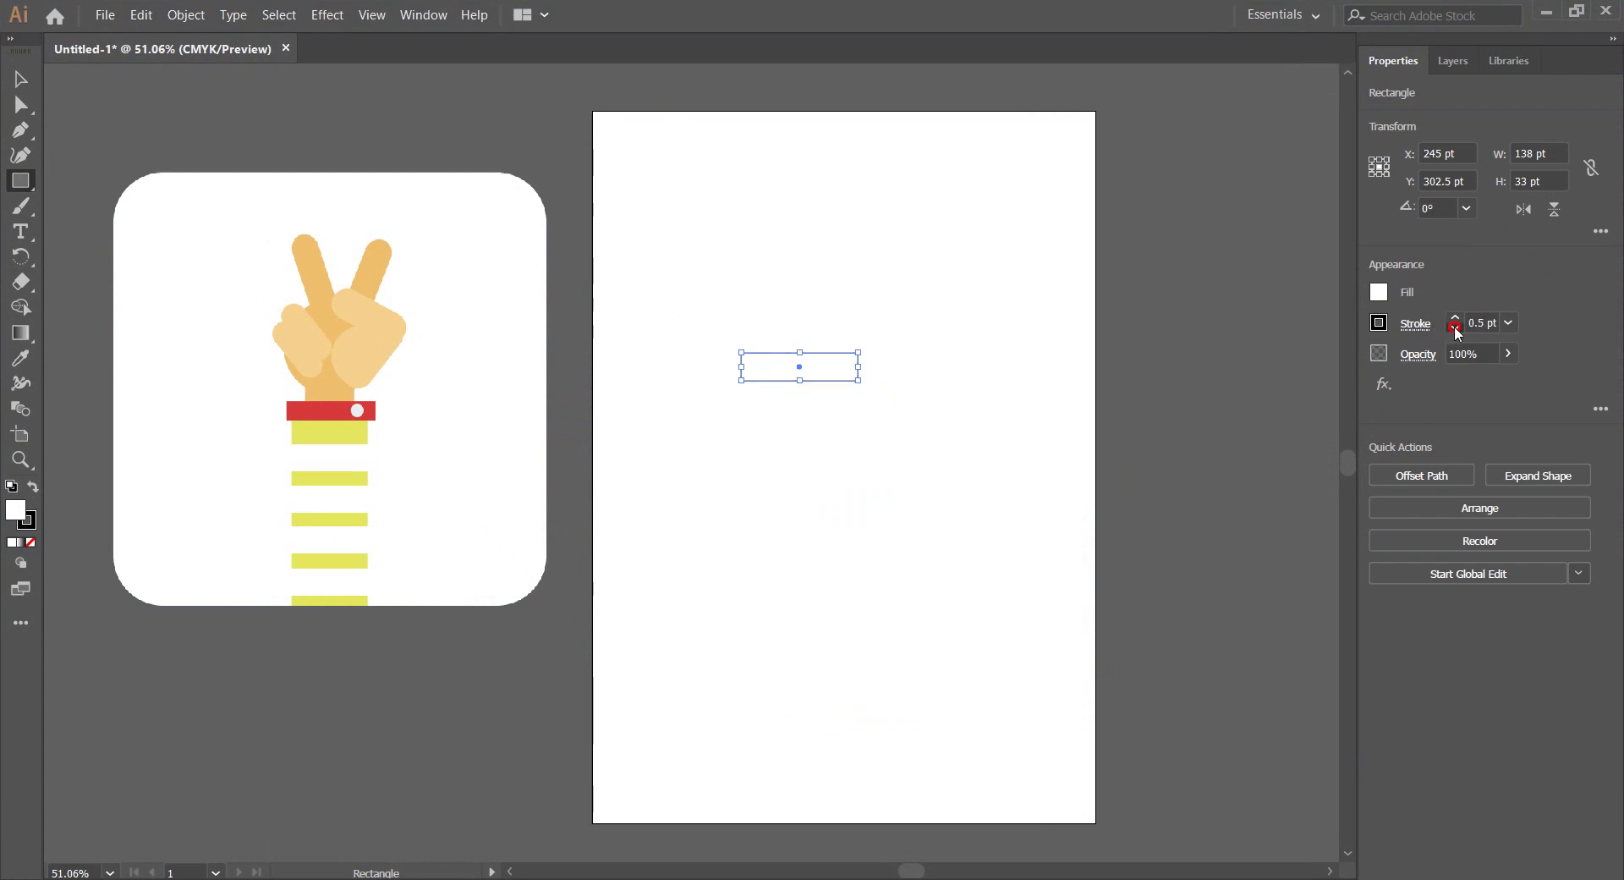
click(21, 359)
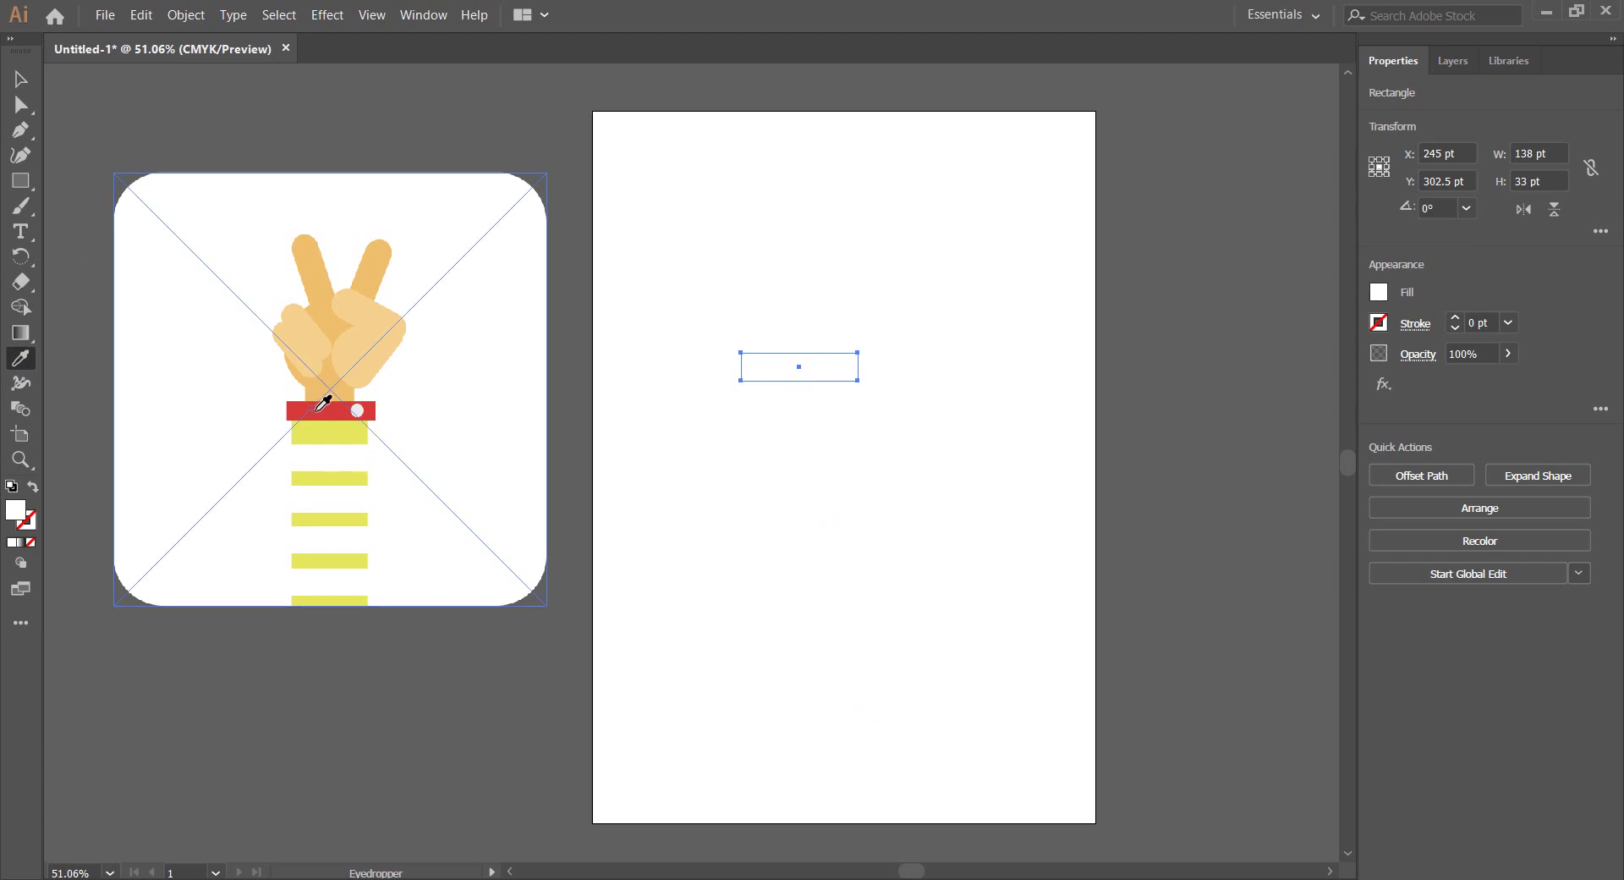
click(328, 410)
Switch from the selection tools to the Ellipse tool in the shape flyout
click(21, 78)
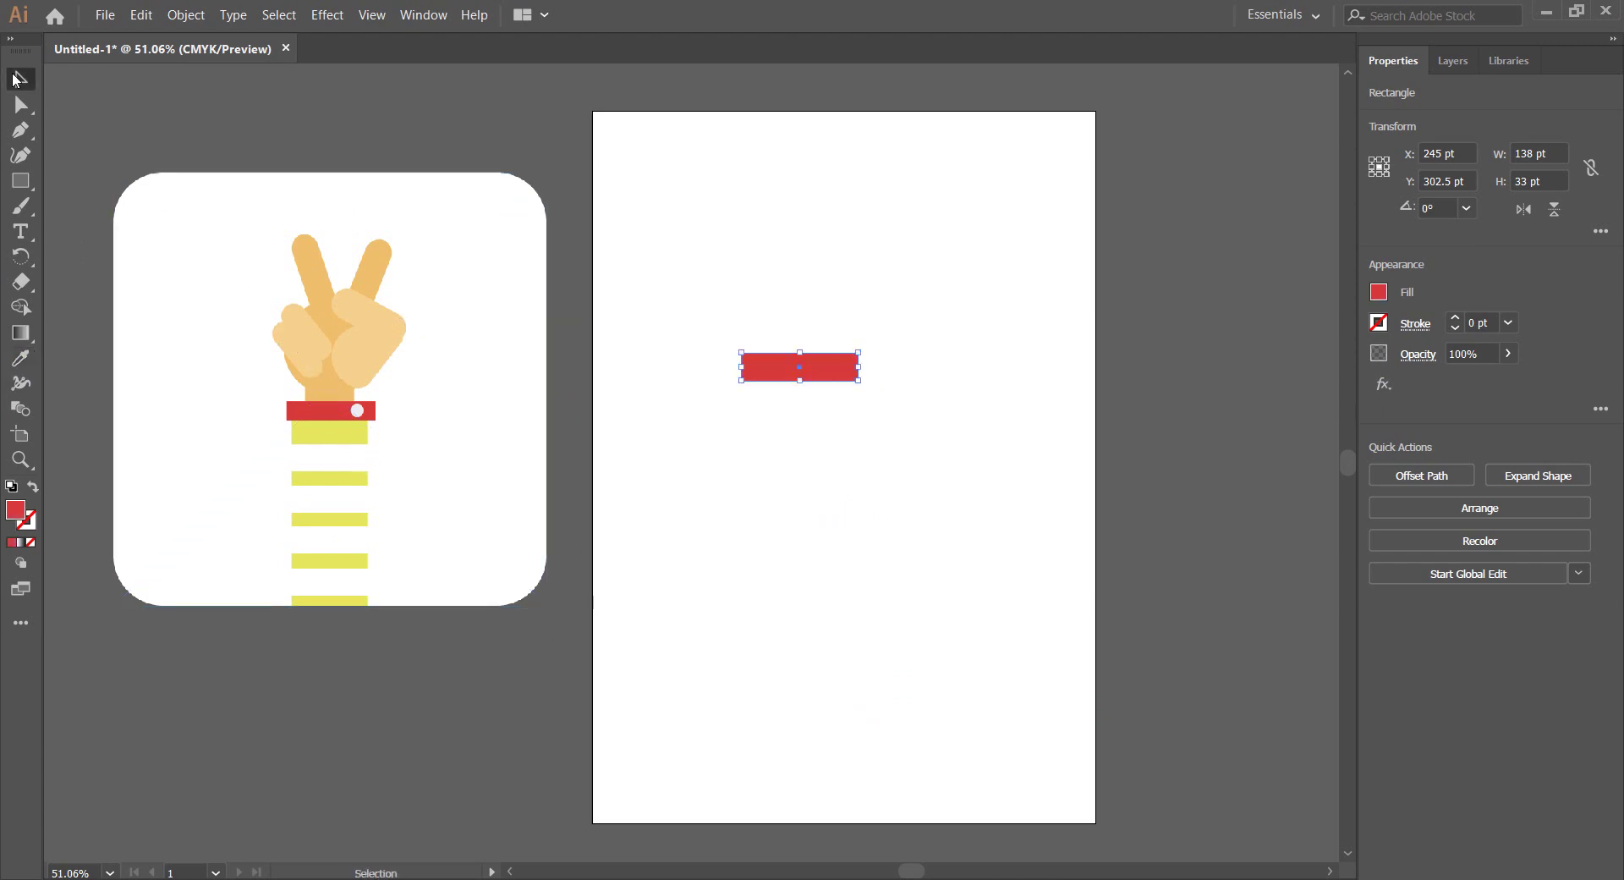
click(21, 104)
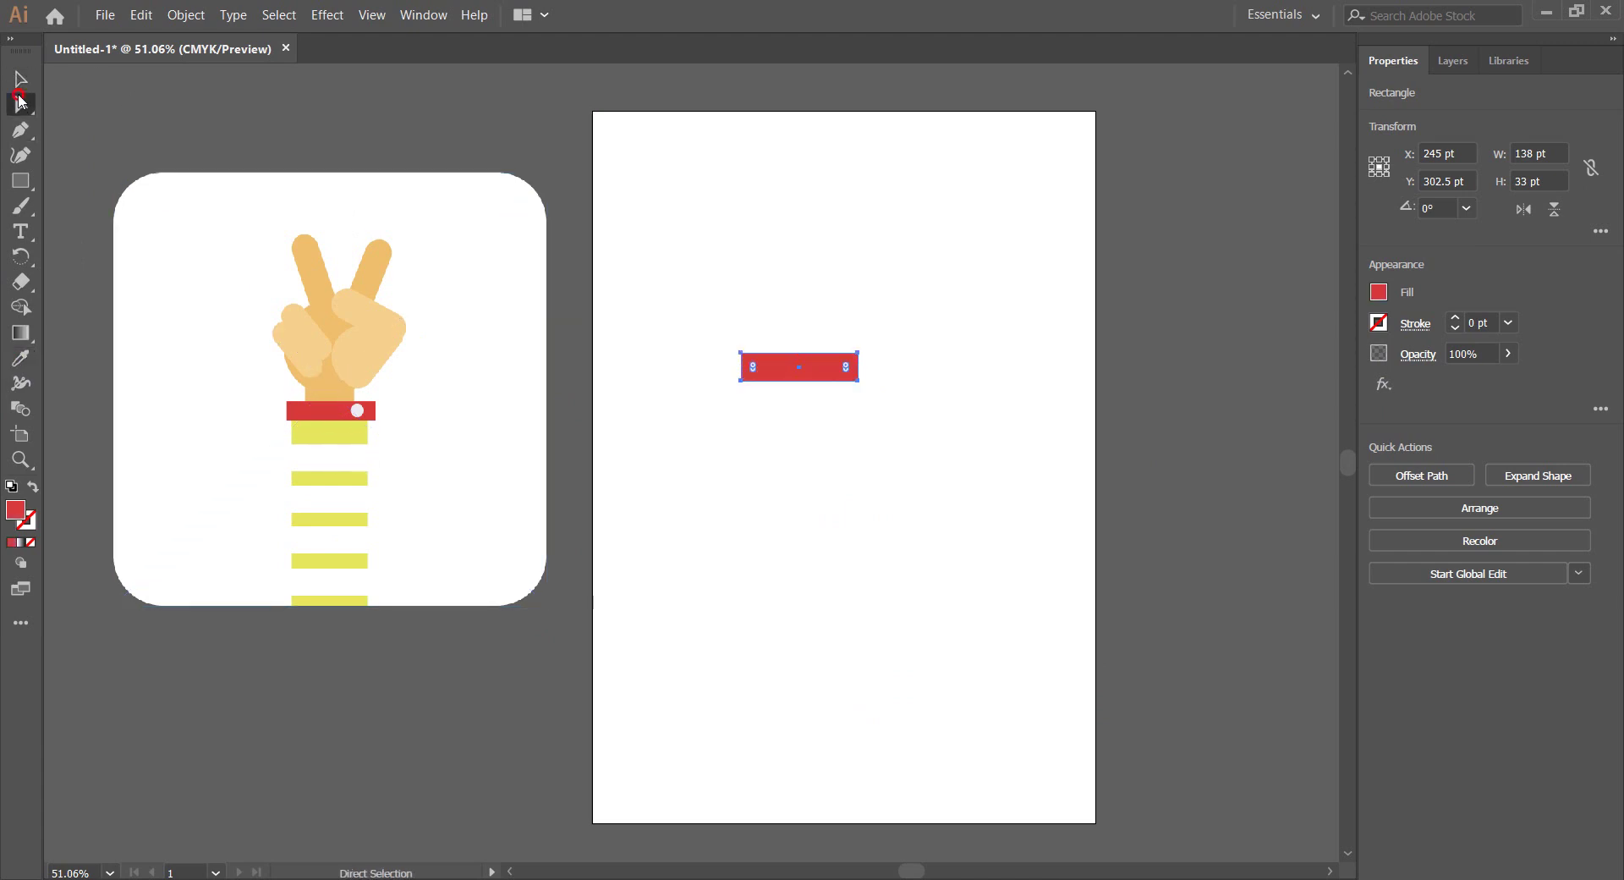
click(27, 181)
click(93, 205)
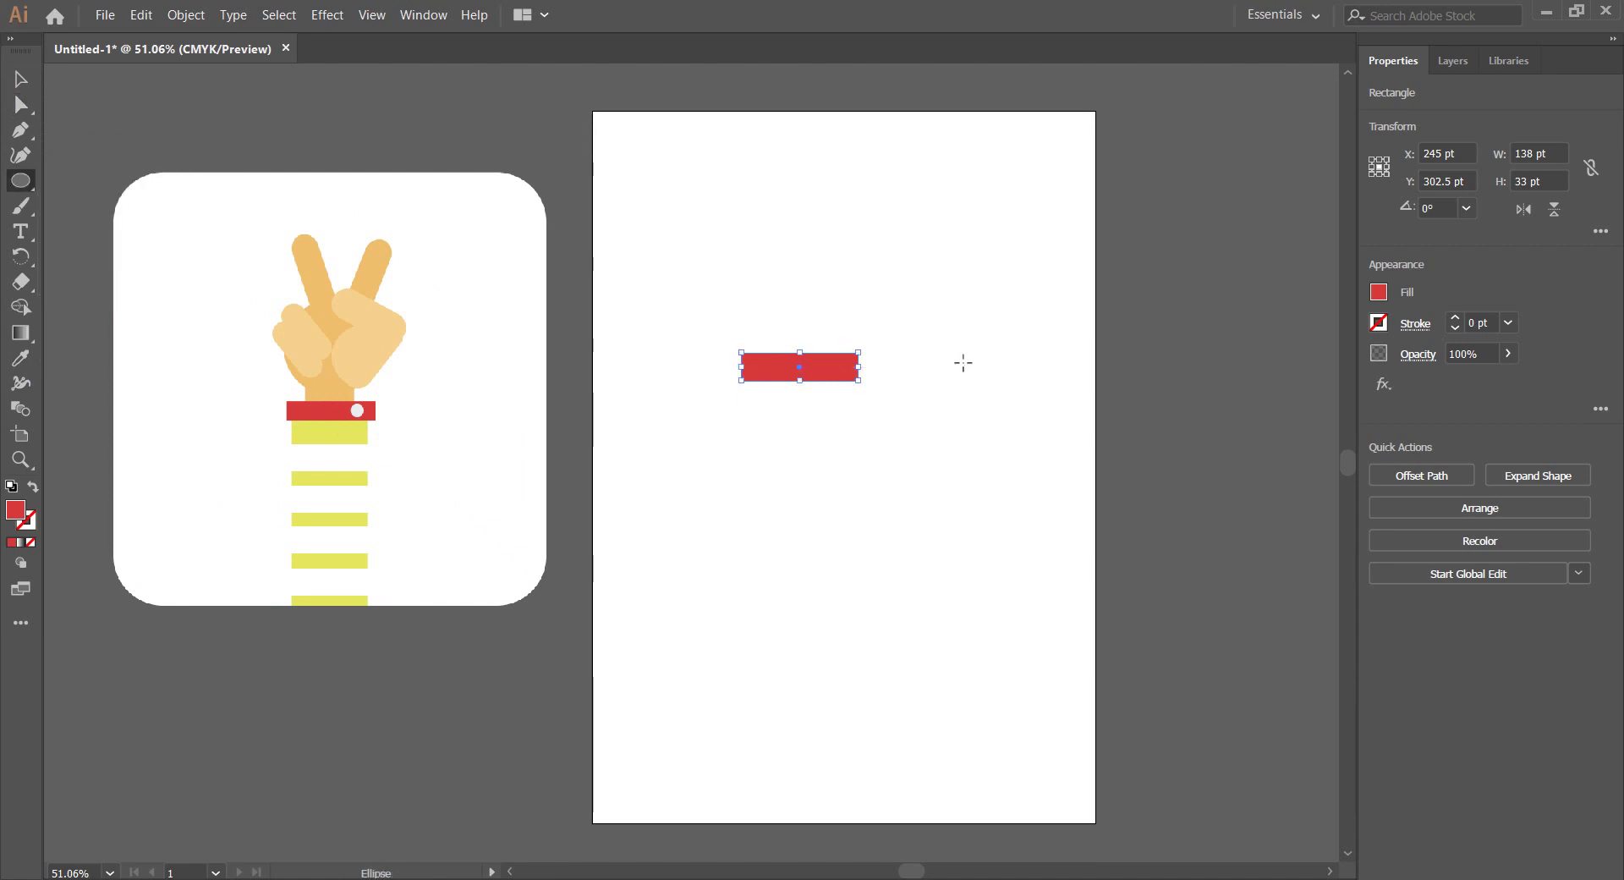
Draw a small white circle on the red band's right end, then deselect
drag(827, 358, 845, 376)
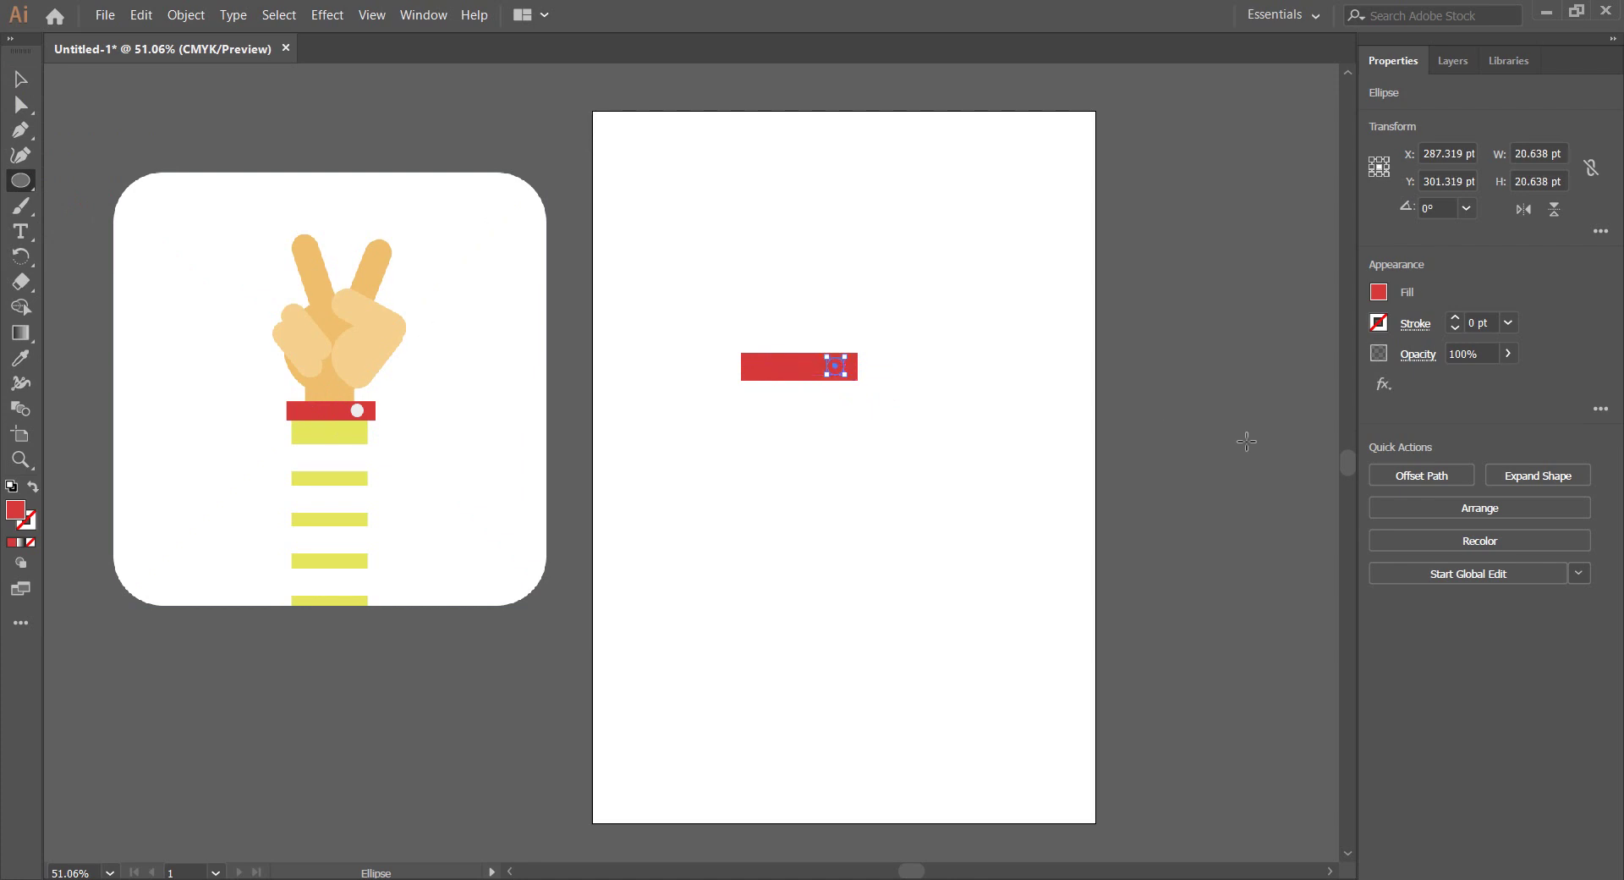
click(1380, 293)
click(1177, 368)
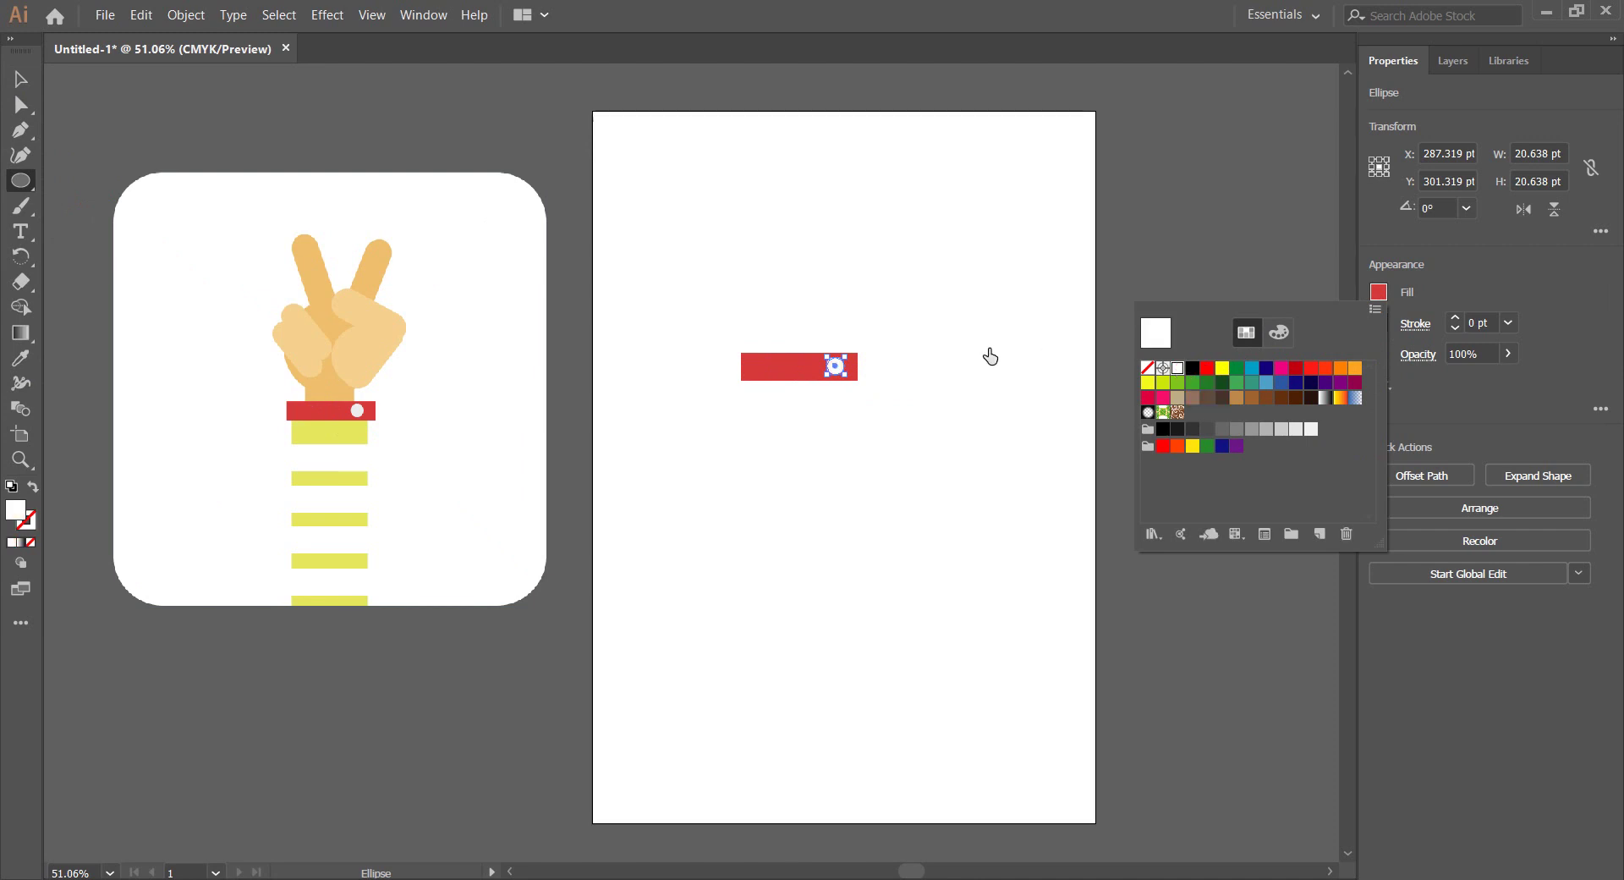
click(954, 356)
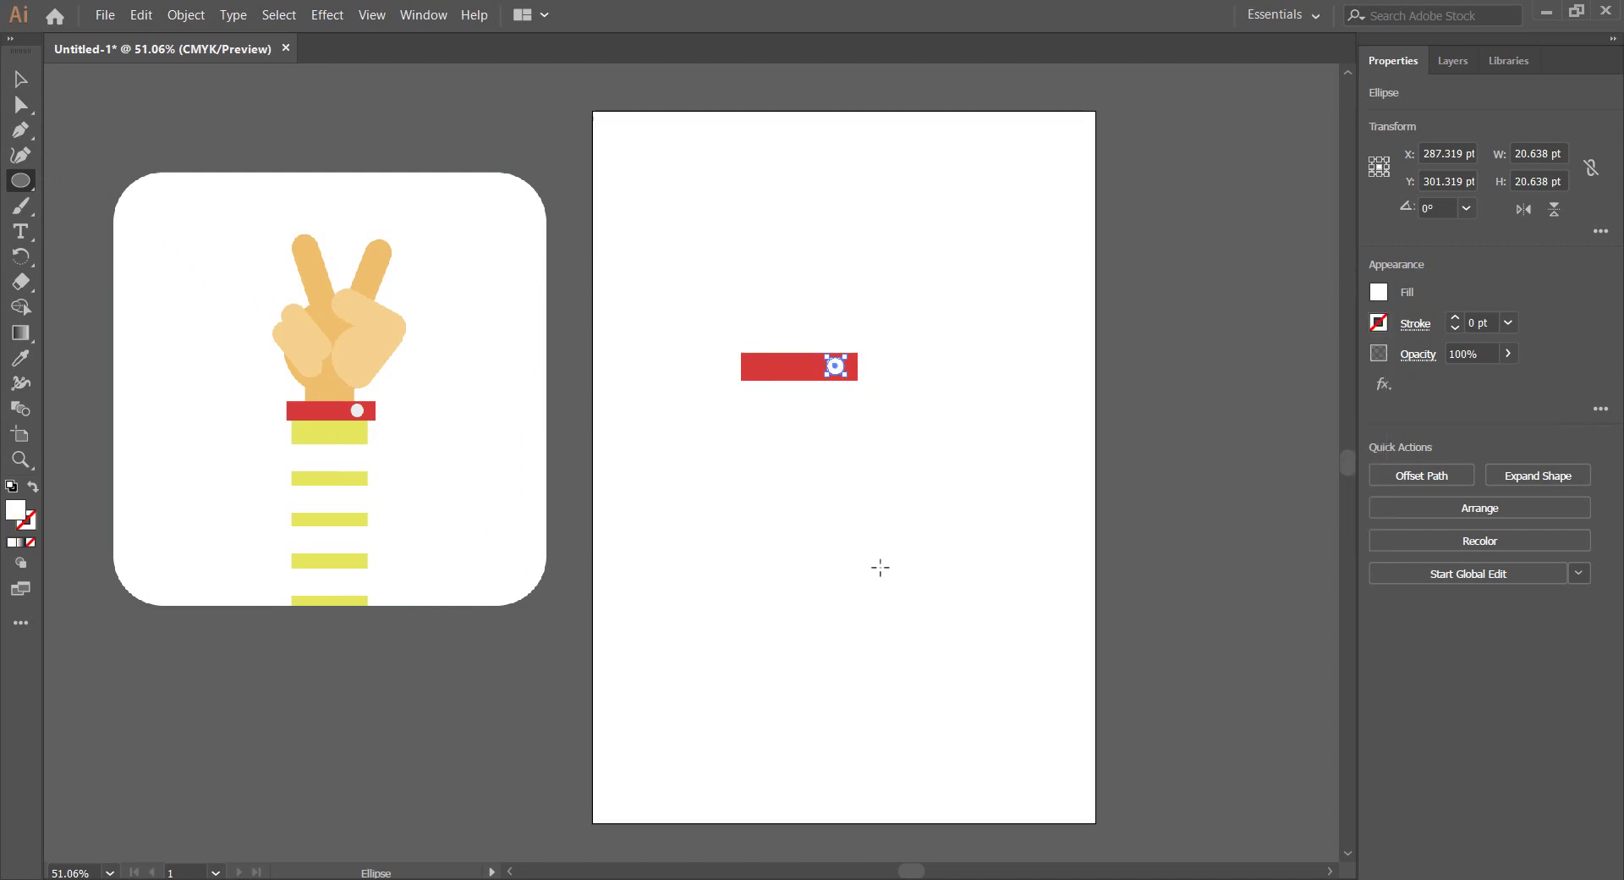
key(v)
click(879, 568)
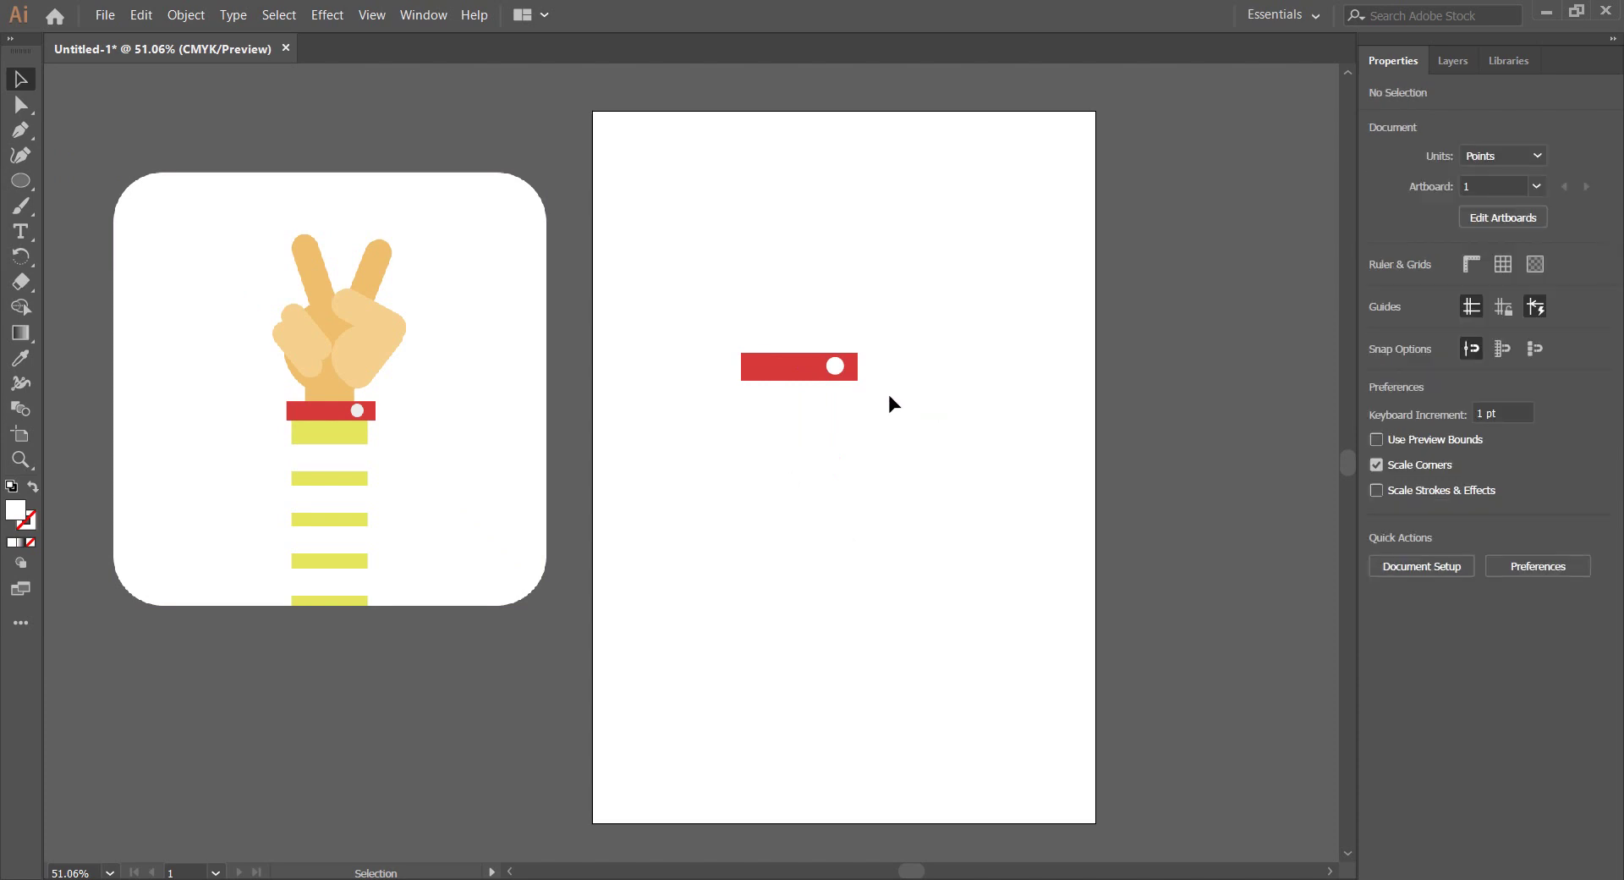
Stretch the red rectangle down to about 341 pt tall and narrow it to 118 pt wide
click(779, 376)
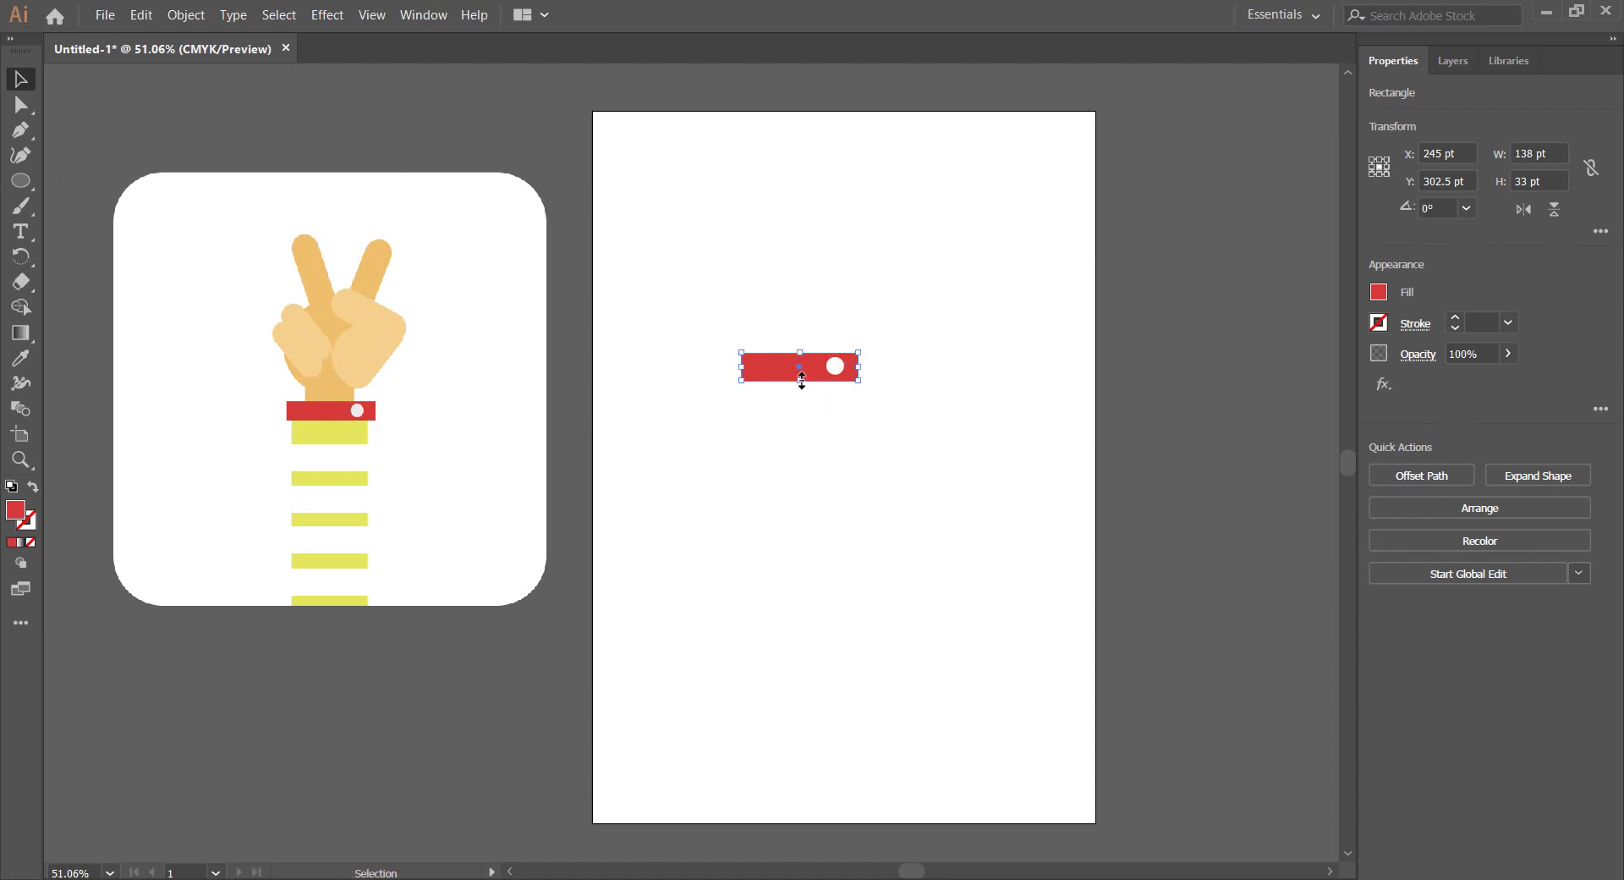
drag(801, 381, 800, 640)
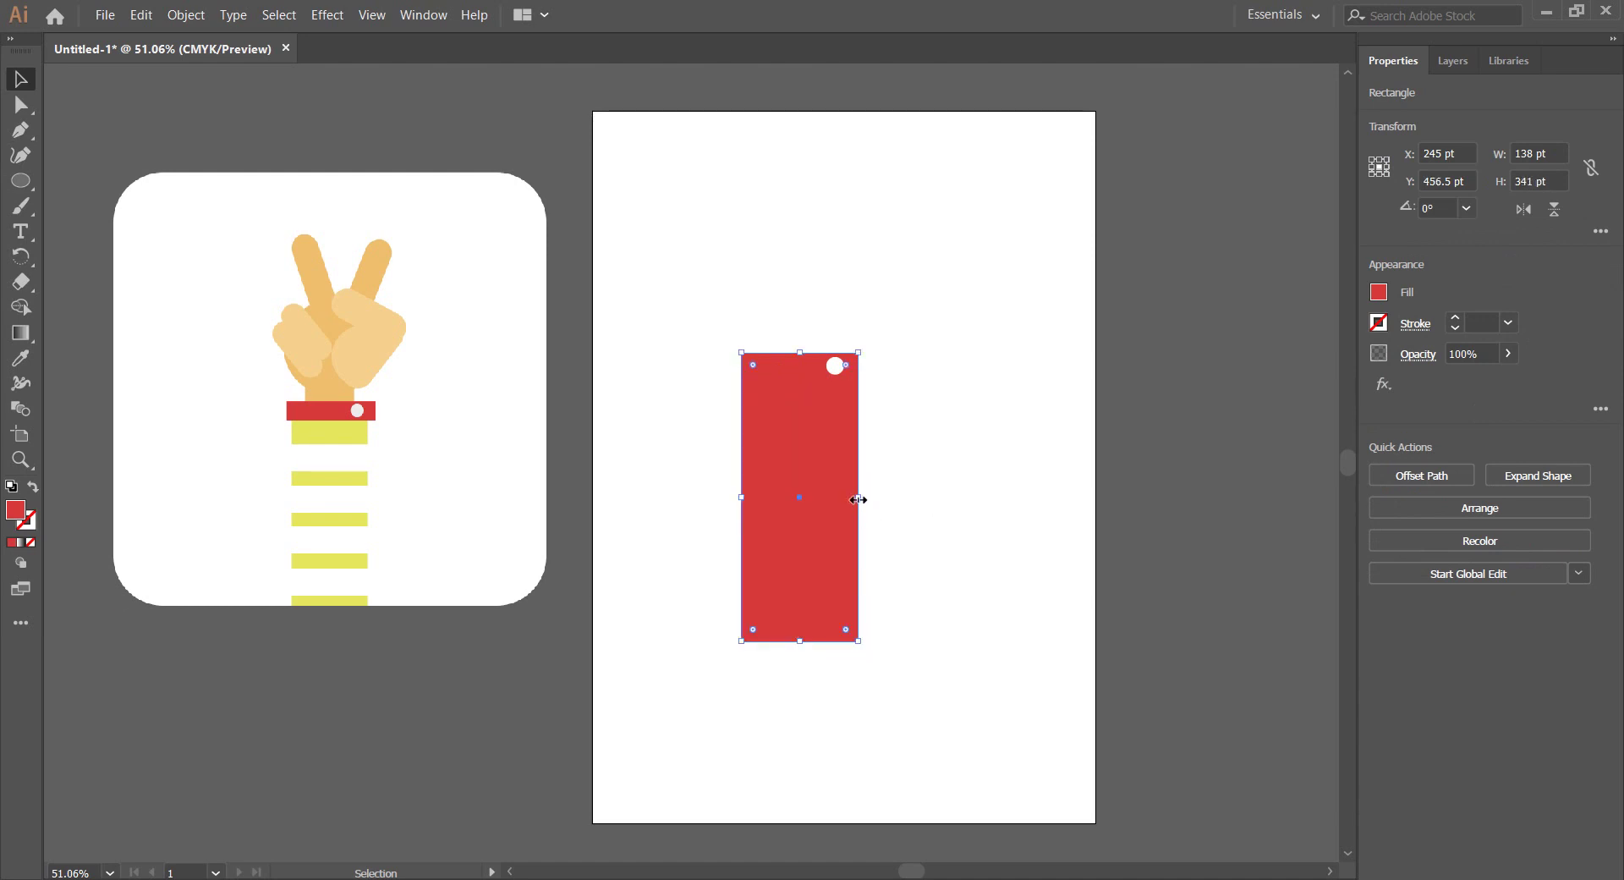
drag(858, 499, 844, 497)
drag(856, 498, 850, 497)
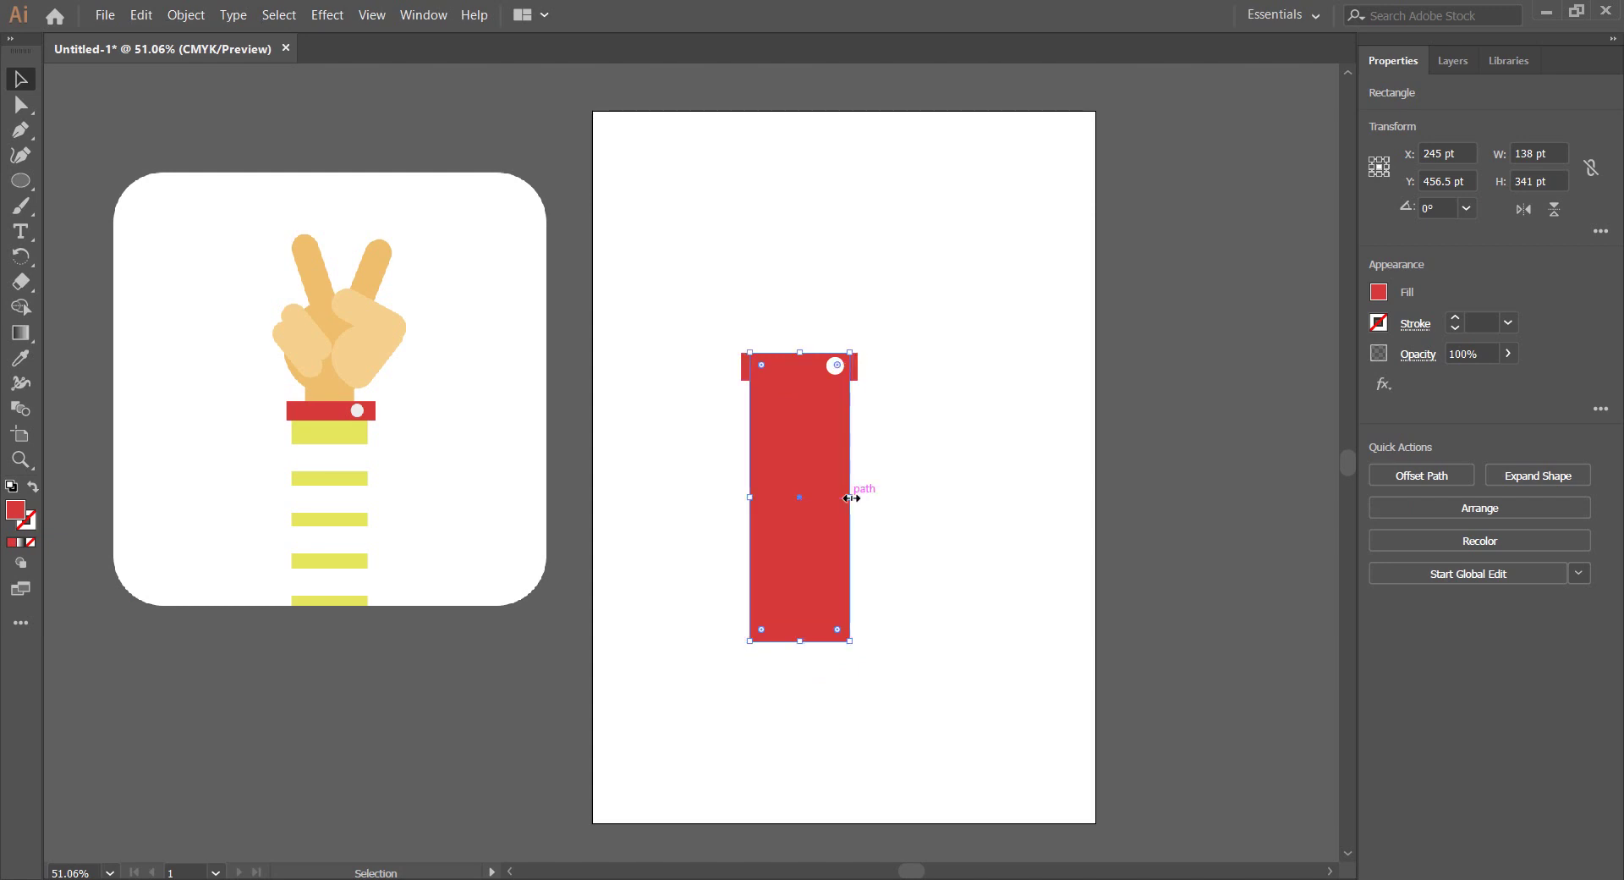
click(894, 486)
click(21, 358)
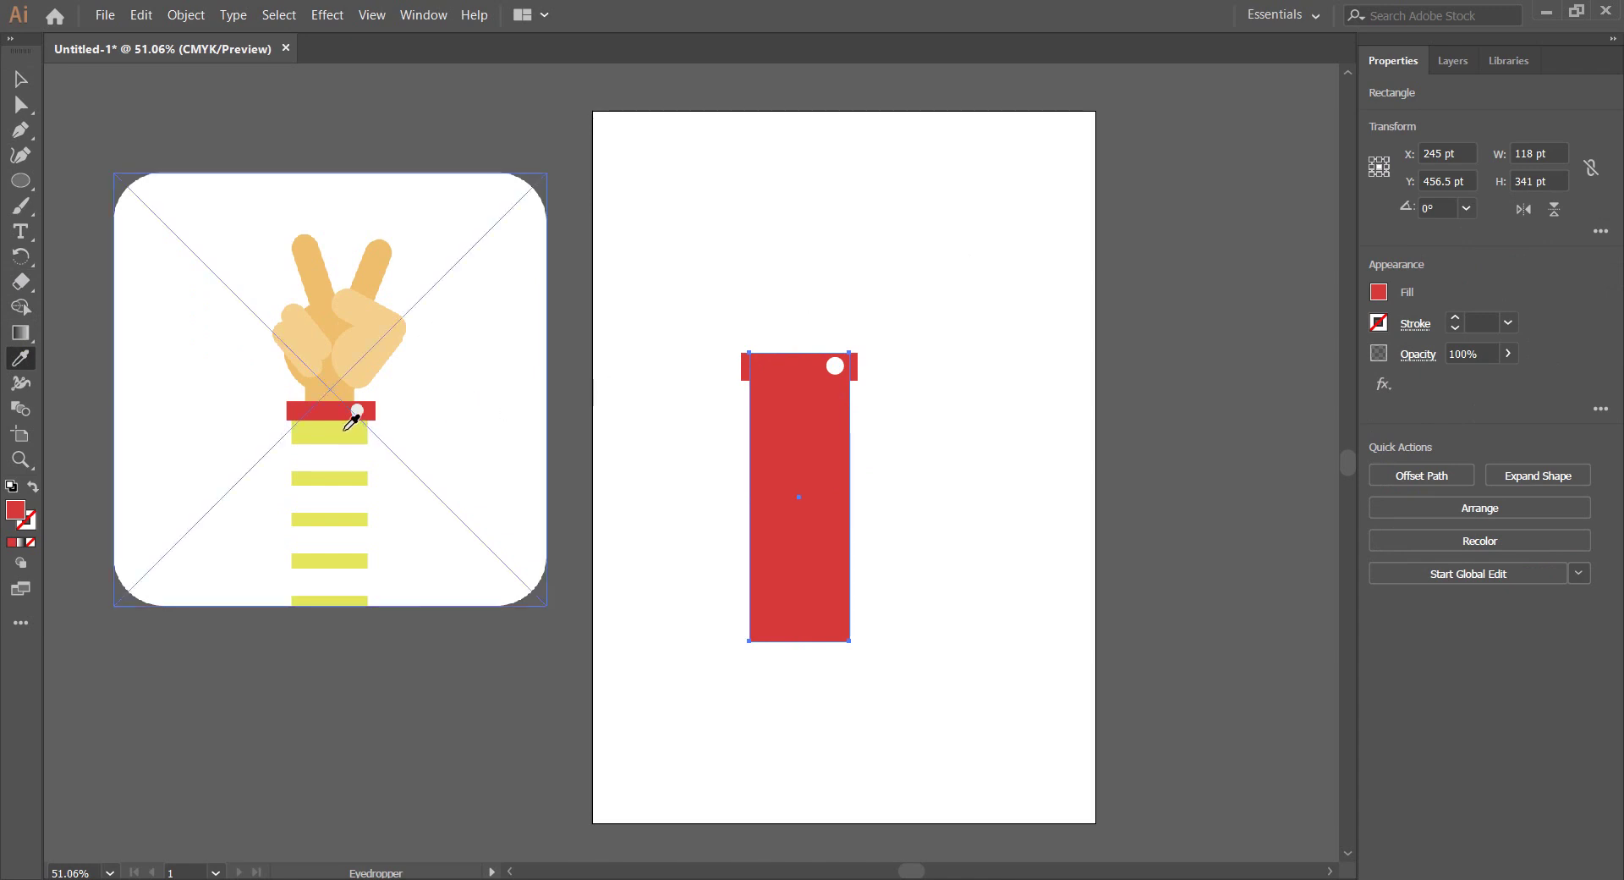
Fill the tall rectangle with the reference stripe's yellow and move it below the band
click(345, 428)
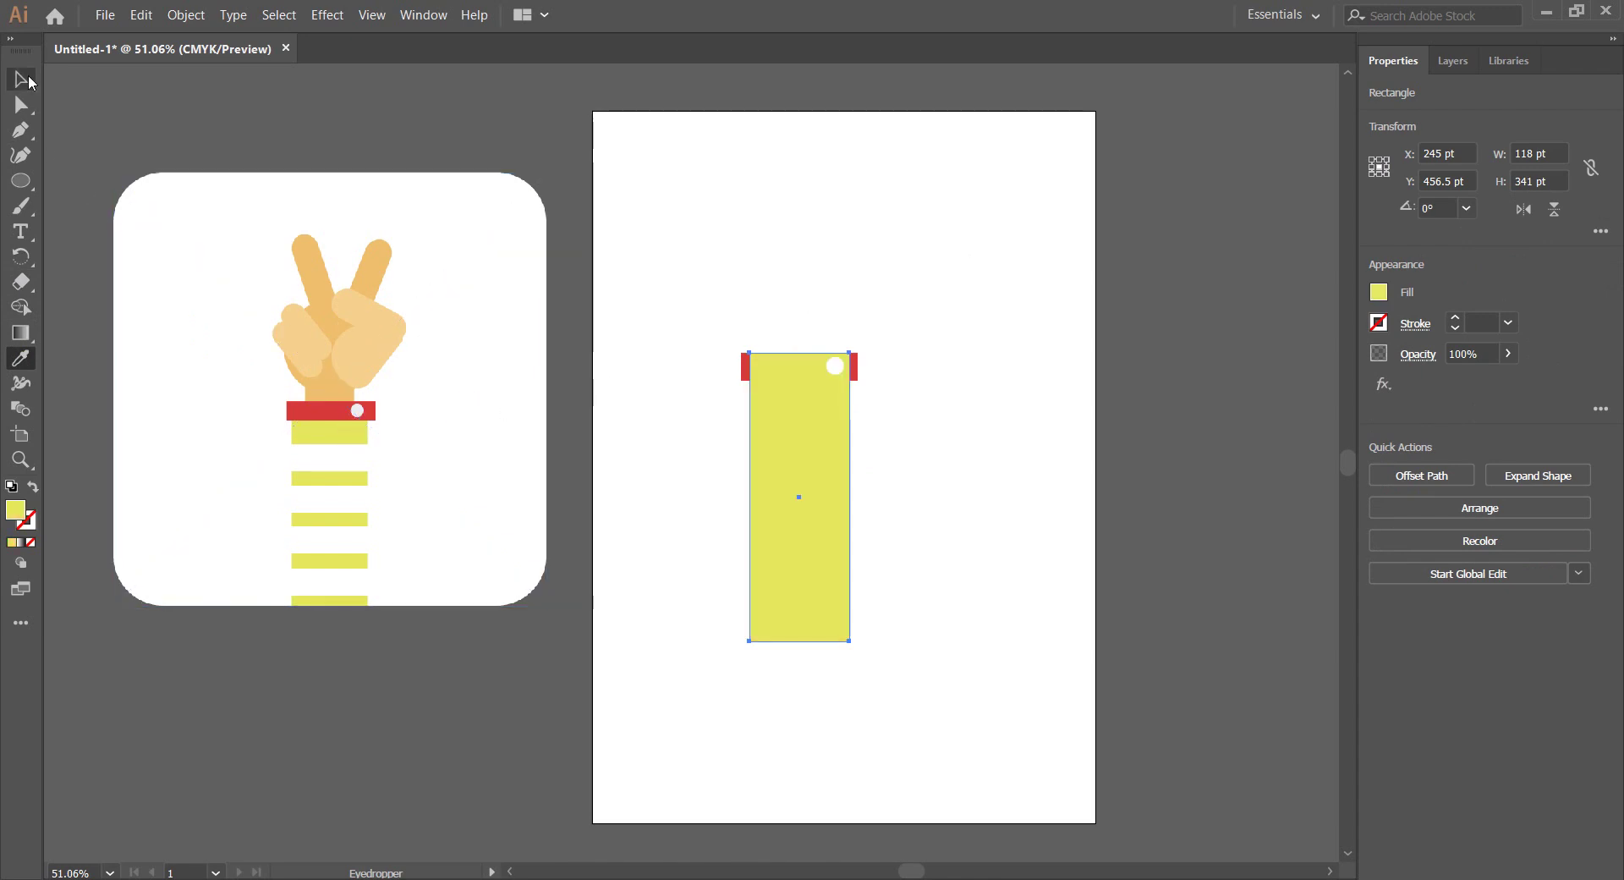
click(28, 80)
click(937, 335)
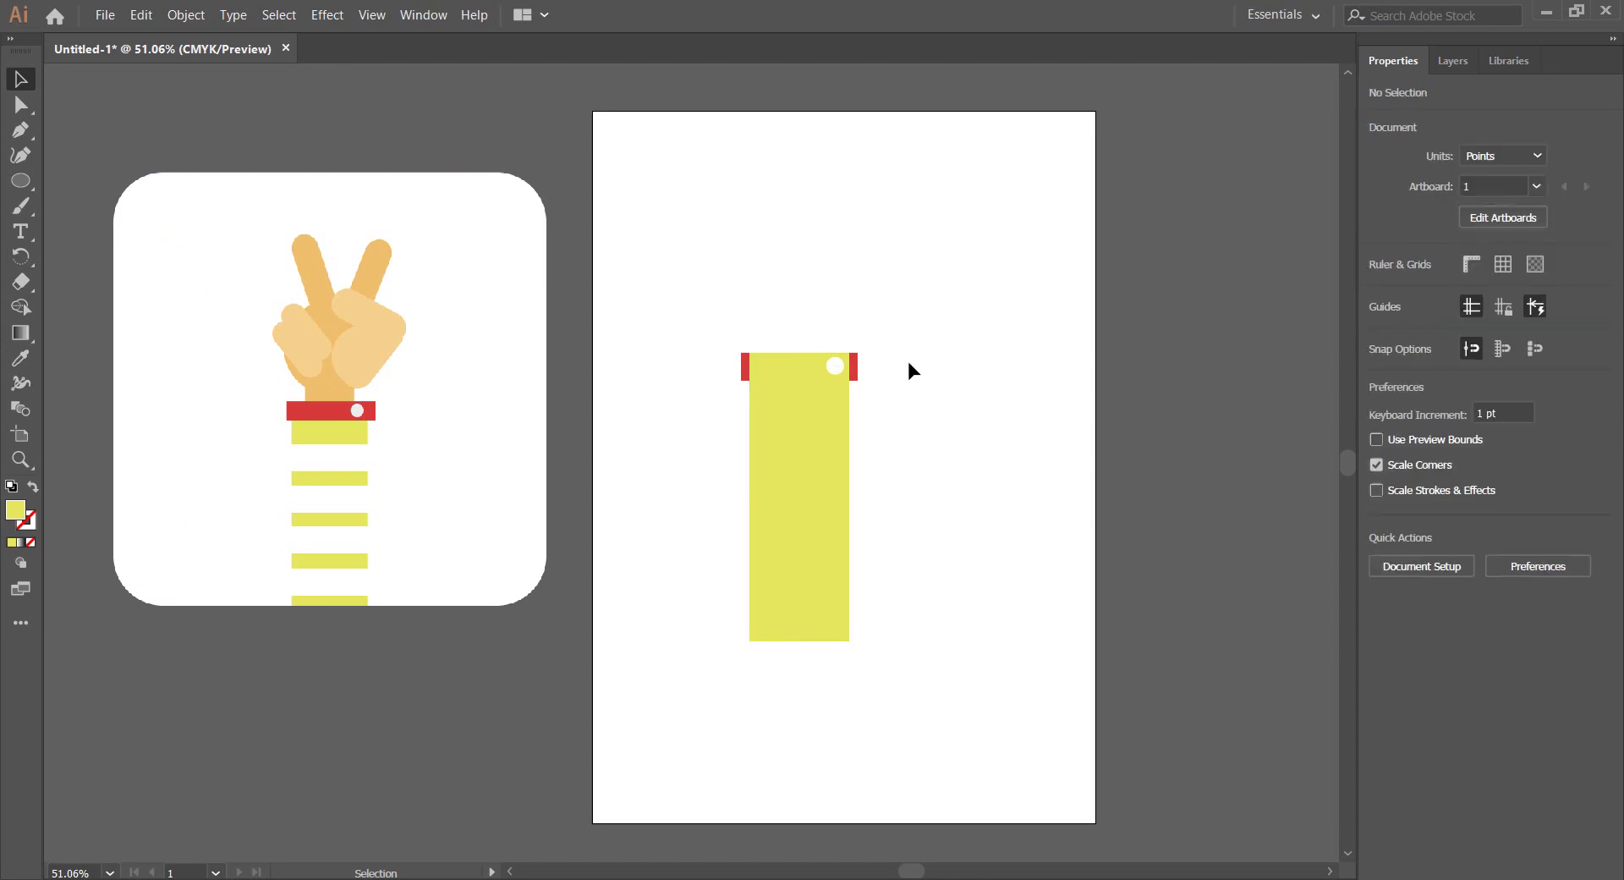
drag(828, 431, 828, 482)
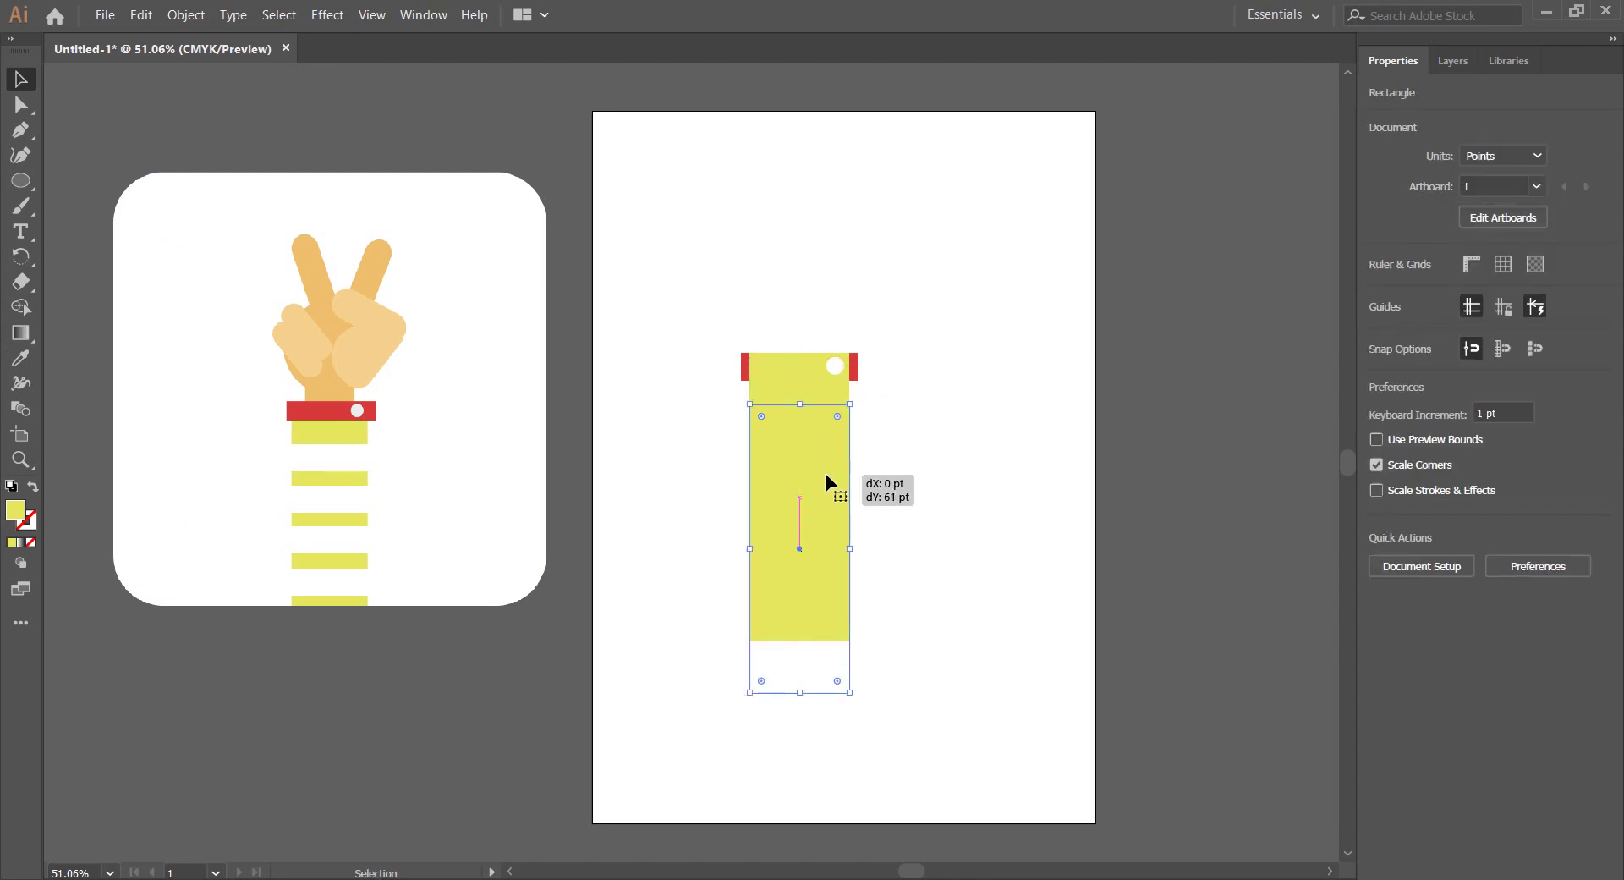
Nudge the yellow rectangle up so it sits directly beneath the red band
click(786, 317)
drag(783, 309, 859, 372)
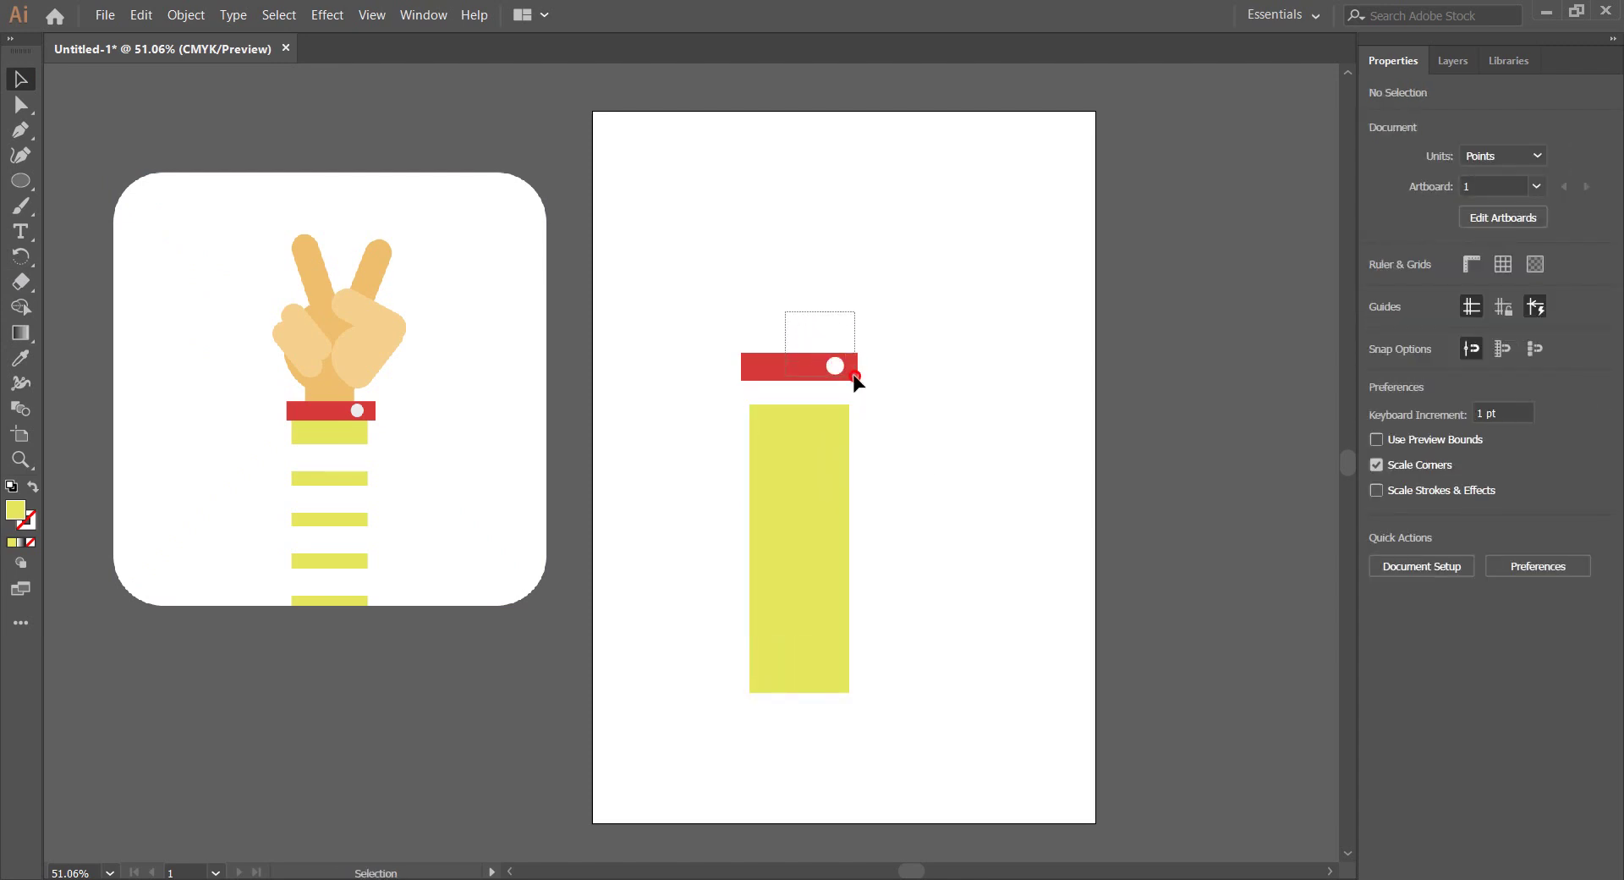
click(871, 391)
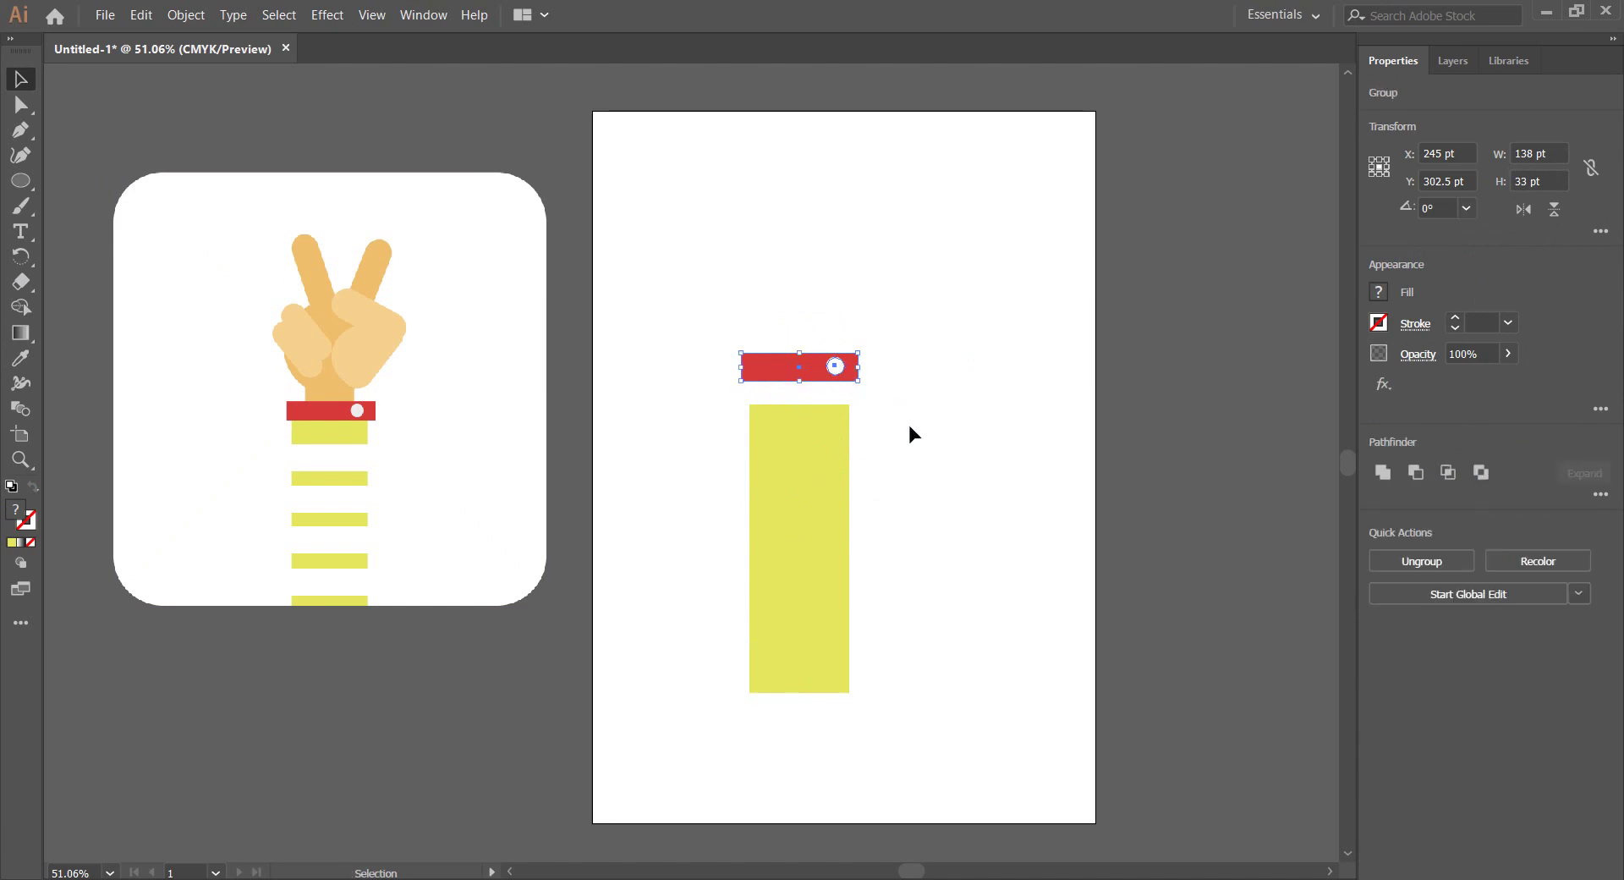
click(792, 499)
key(Up)
key(Up)
key(Up)
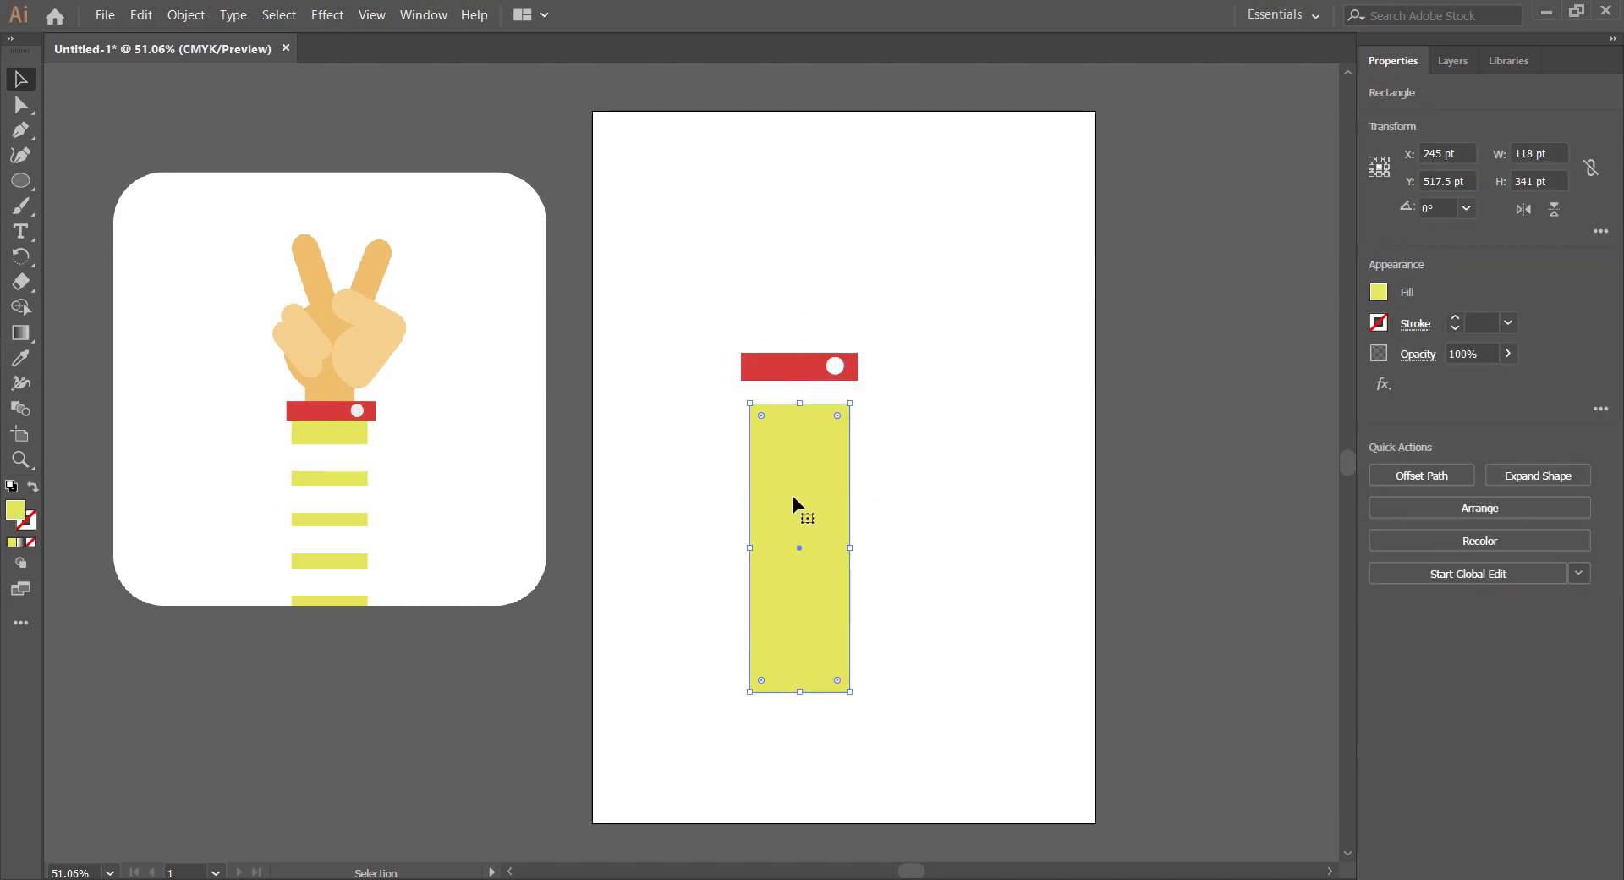
key(Up)
key(Up)
key(Up)
key(Up)
key(Up)
key(Up)
key(Up)
key(Up)
key(Up)
key(Up)
key(Up)
key(Up)
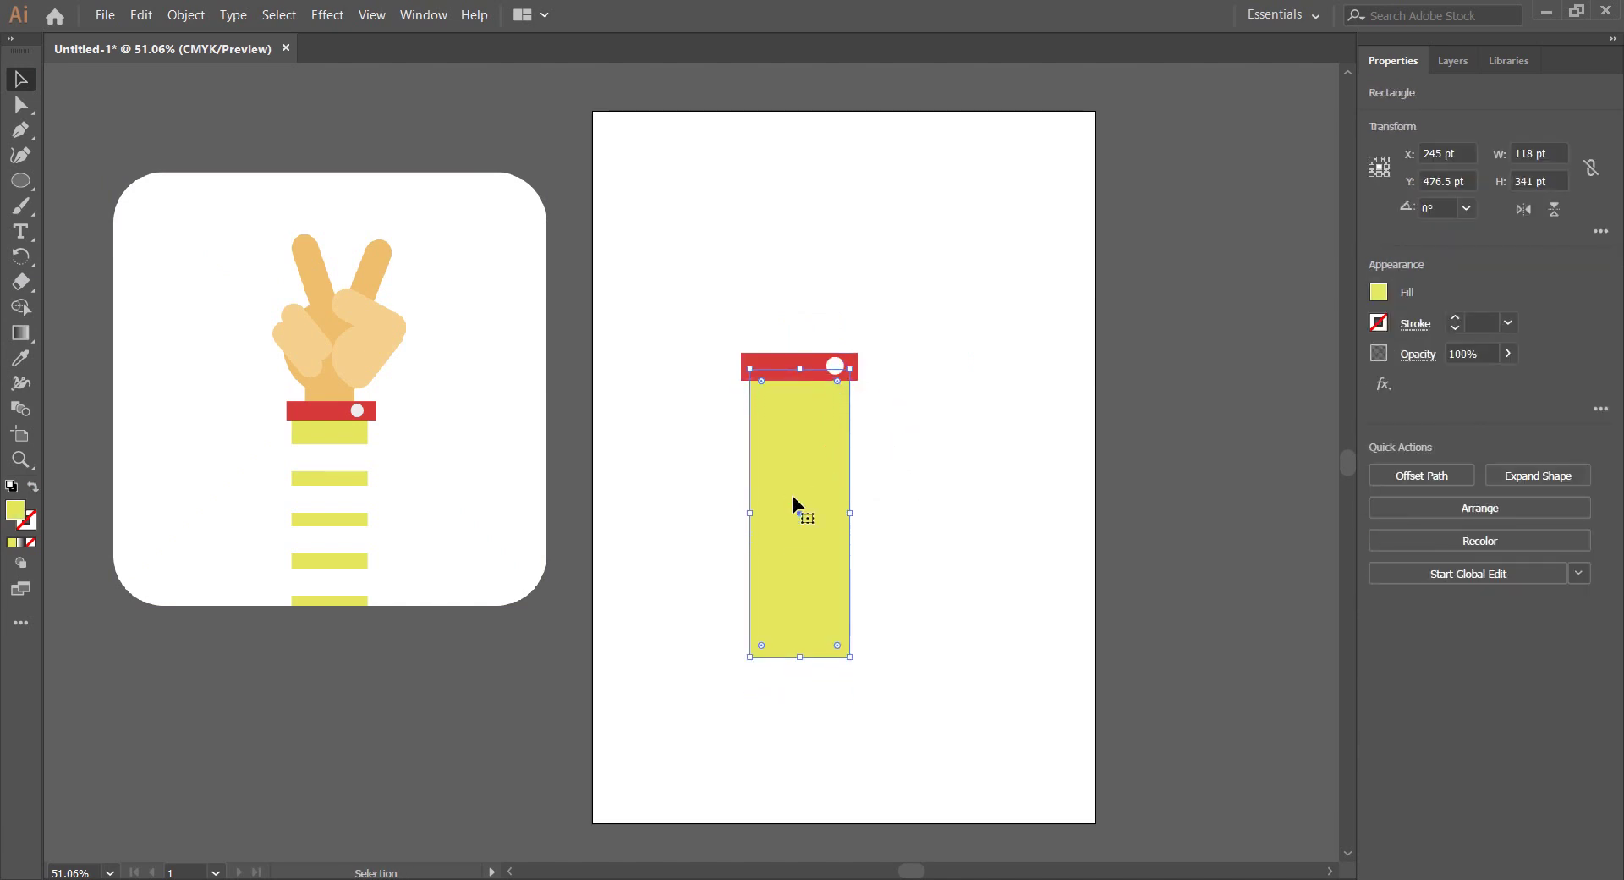
key(Up)
key(Up)
key(Up)
key(Up)
key(Up)
key(Up)
click(1054, 543)
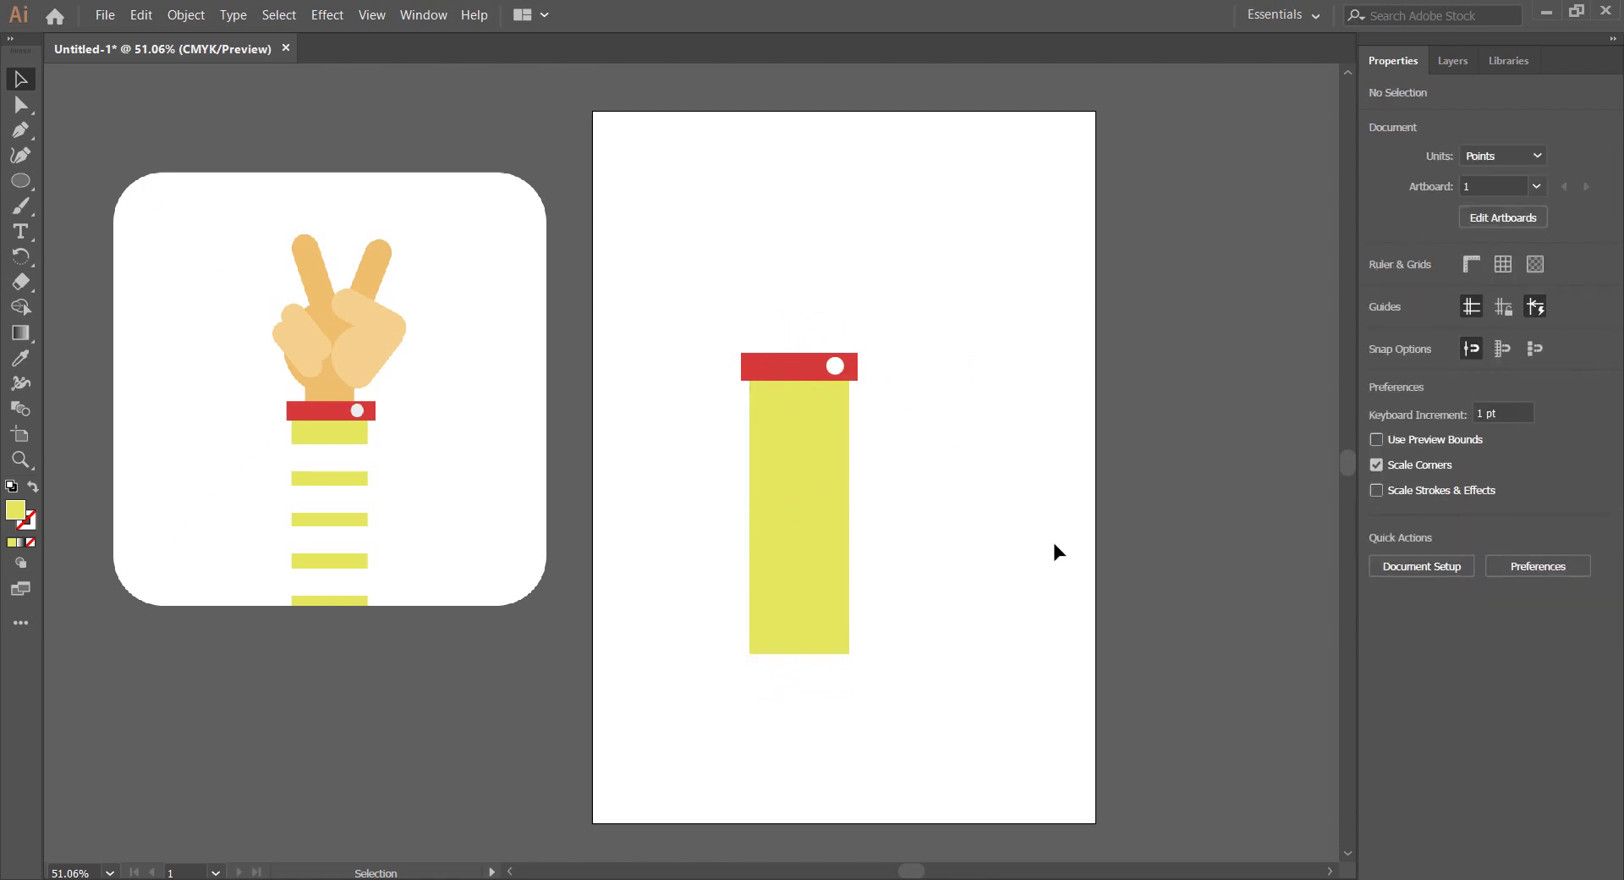
click(824, 597)
click(962, 597)
click(837, 535)
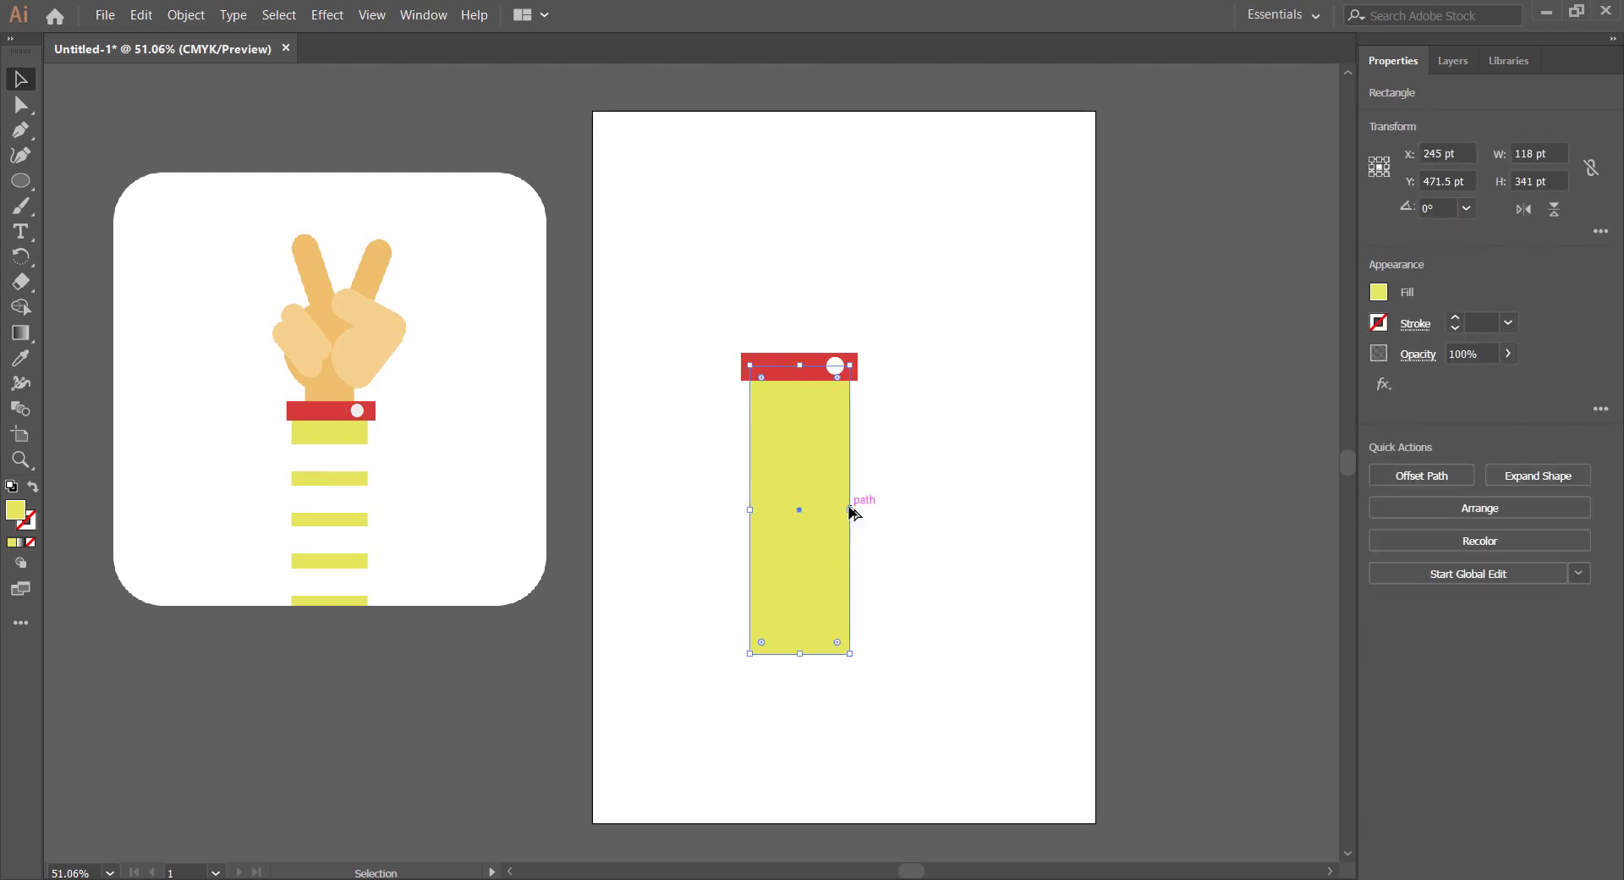
Narrow the yellow sleeve to about 105 pt wide, centred under the red cuff
drag(850, 510, 840, 510)
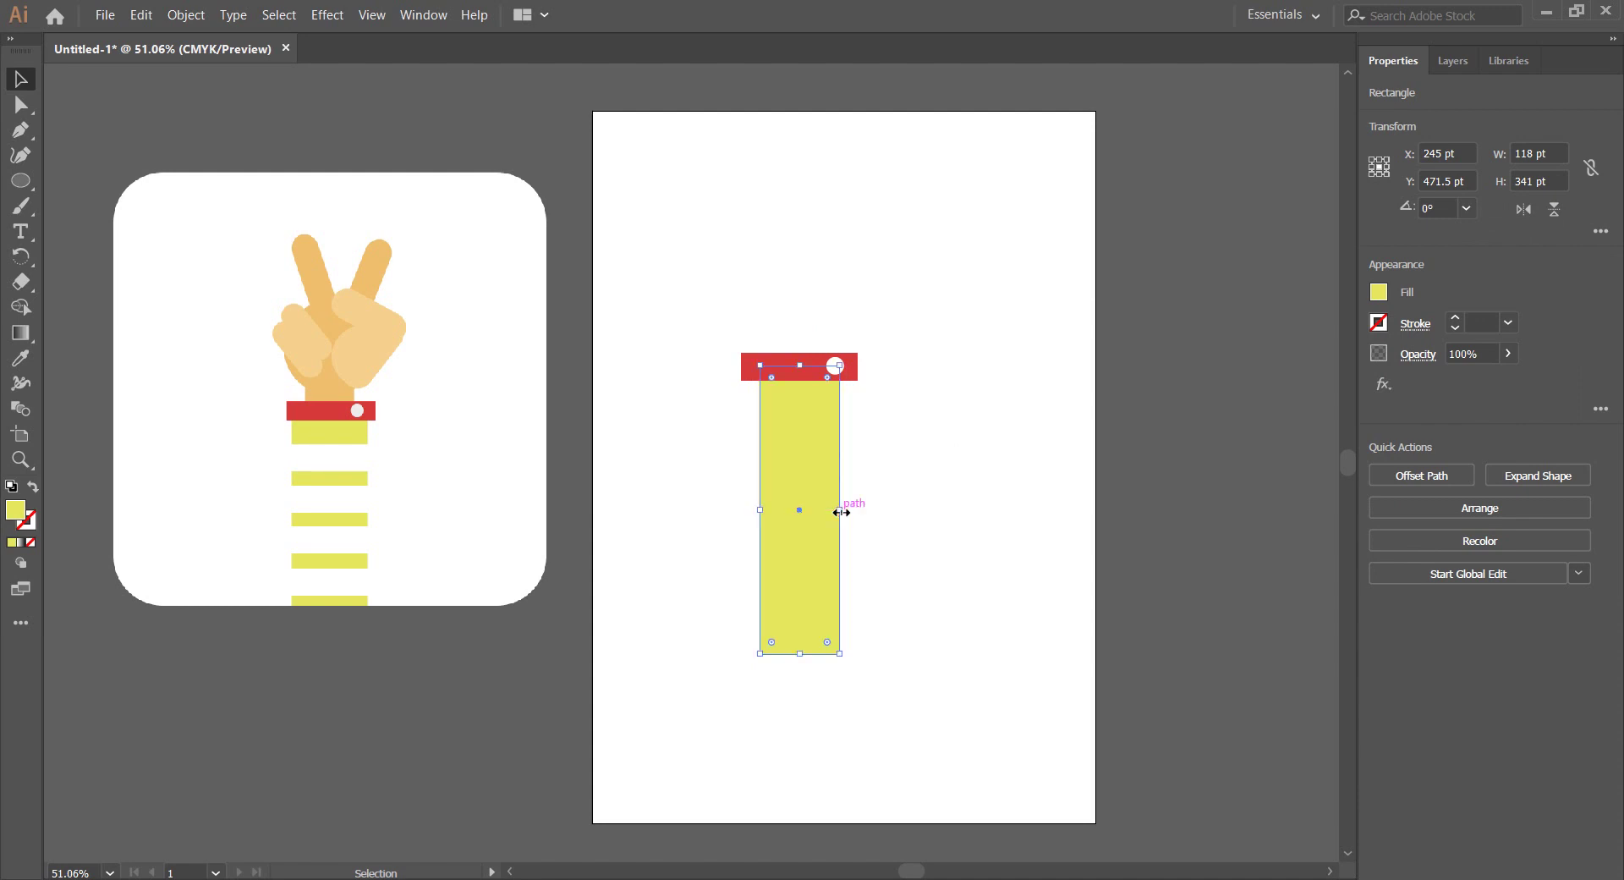
click(902, 512)
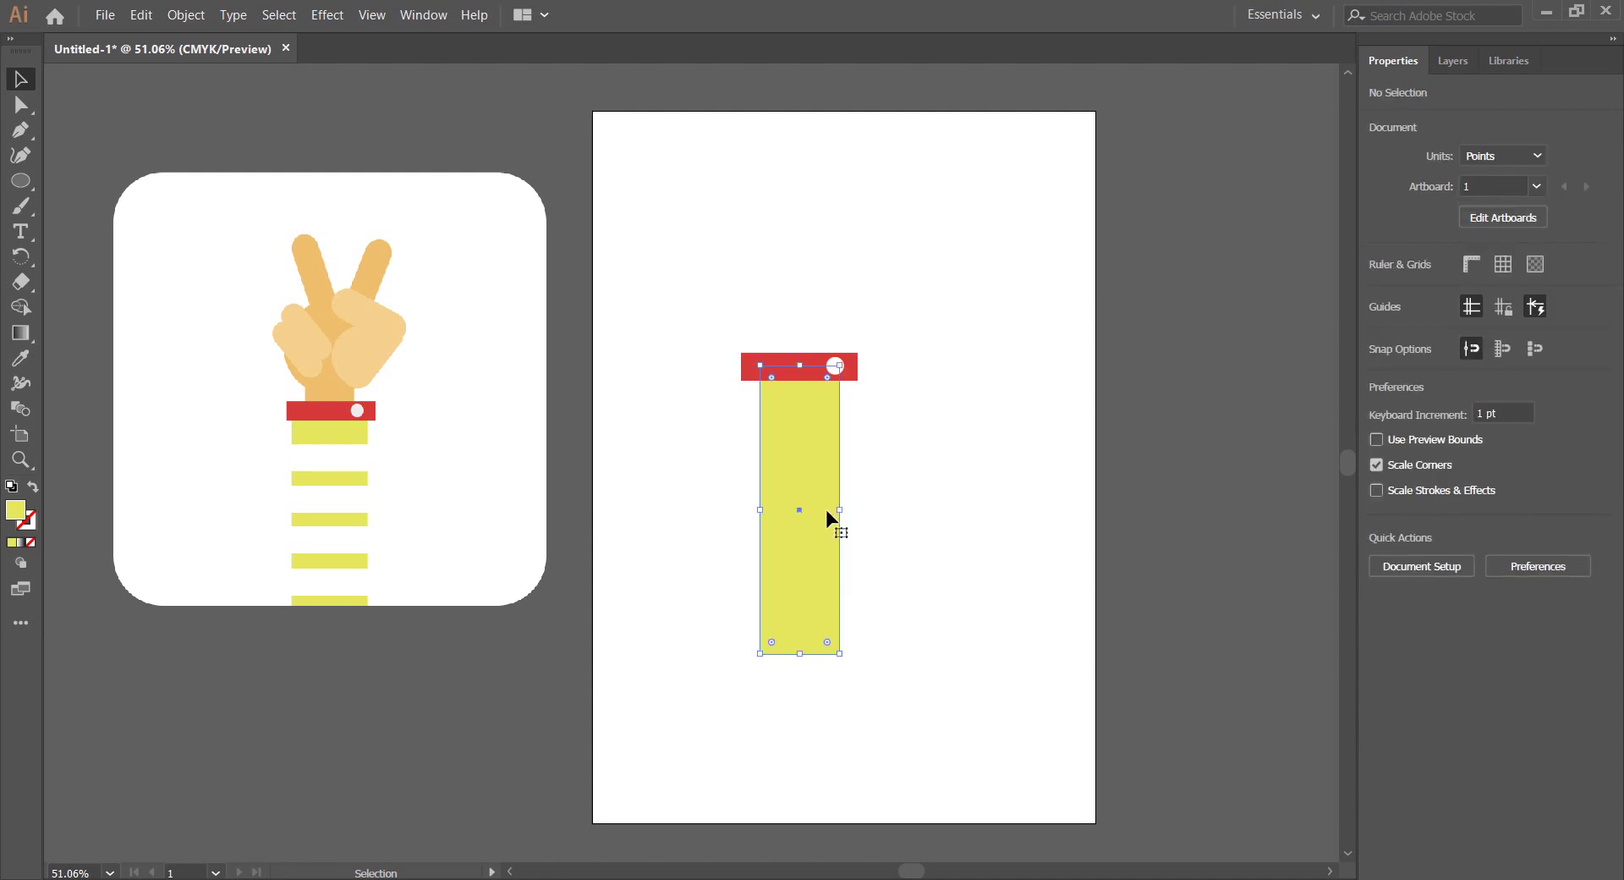
drag(844, 510, 846, 509)
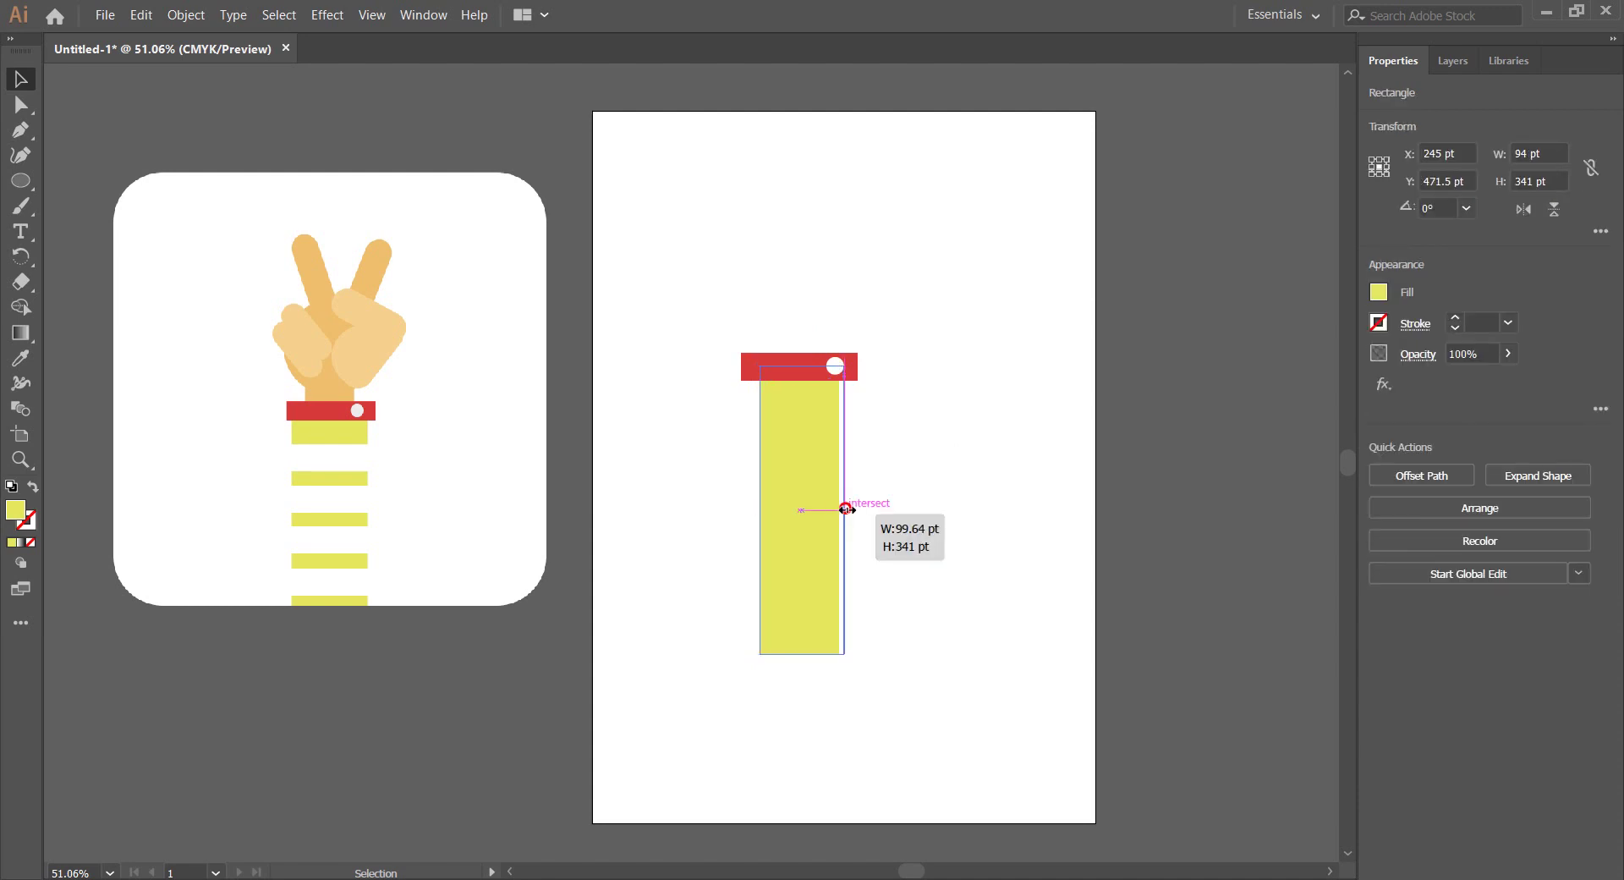
key(super)
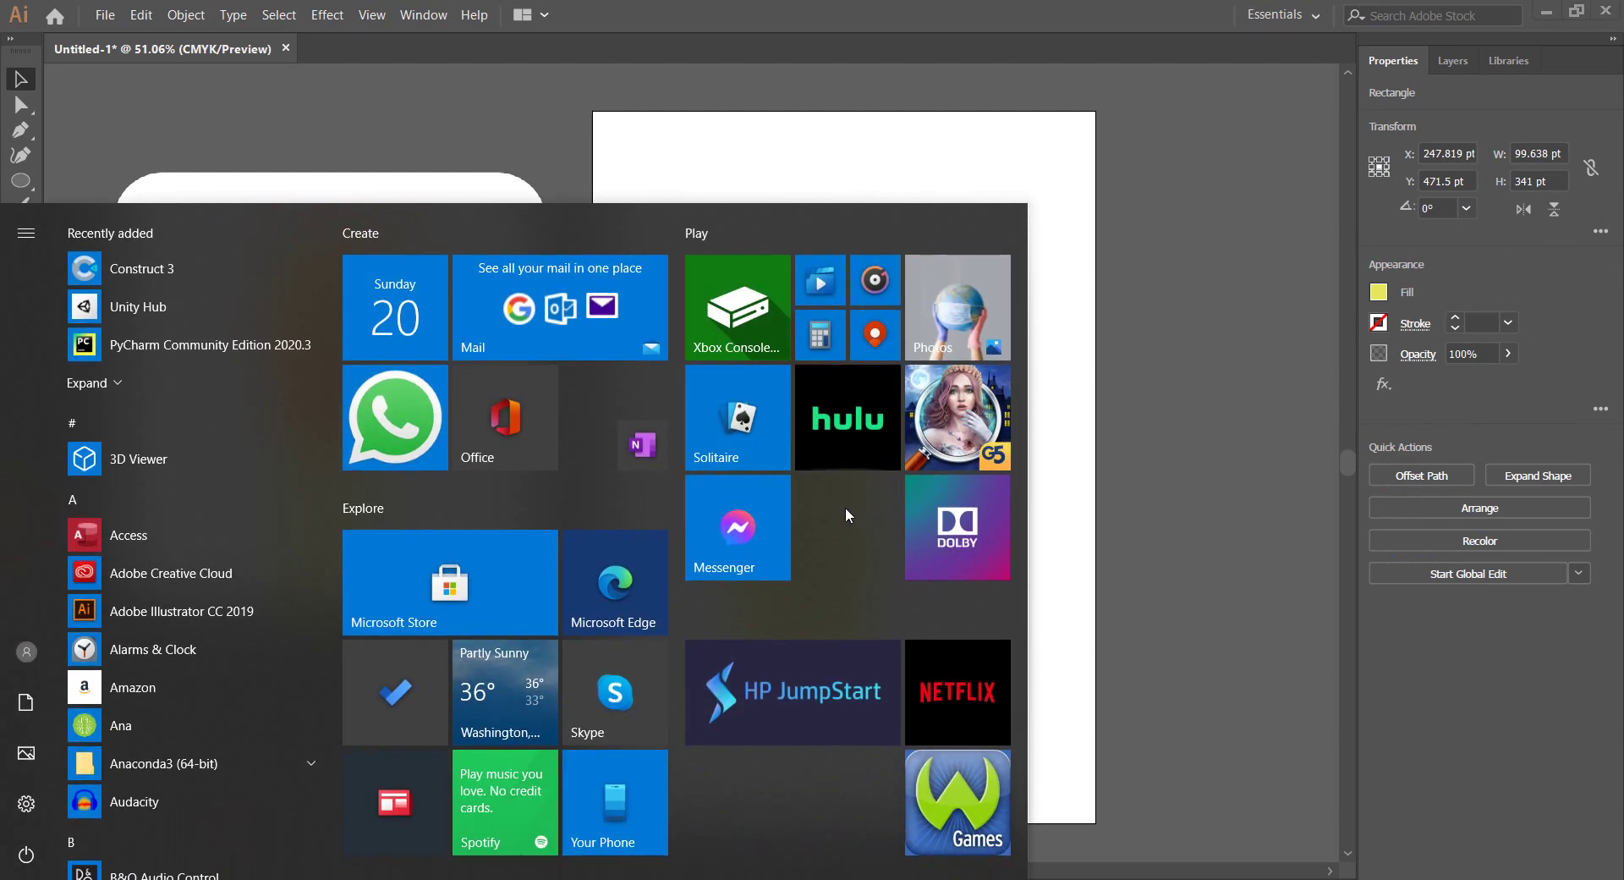
click(1087, 544)
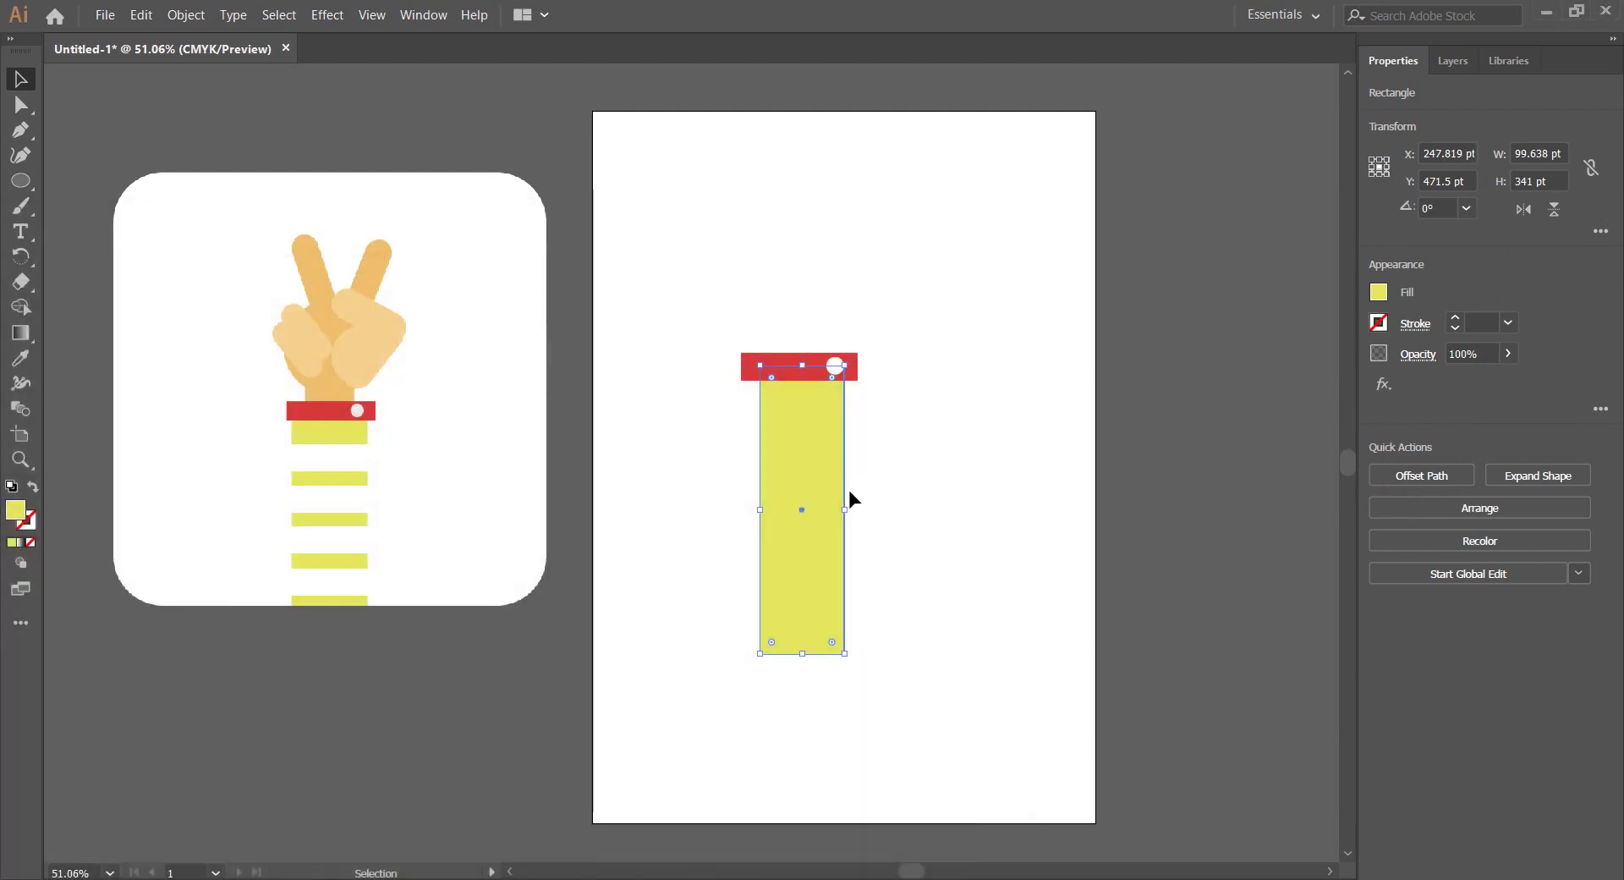
drag(846, 507, 845, 508)
key(a)
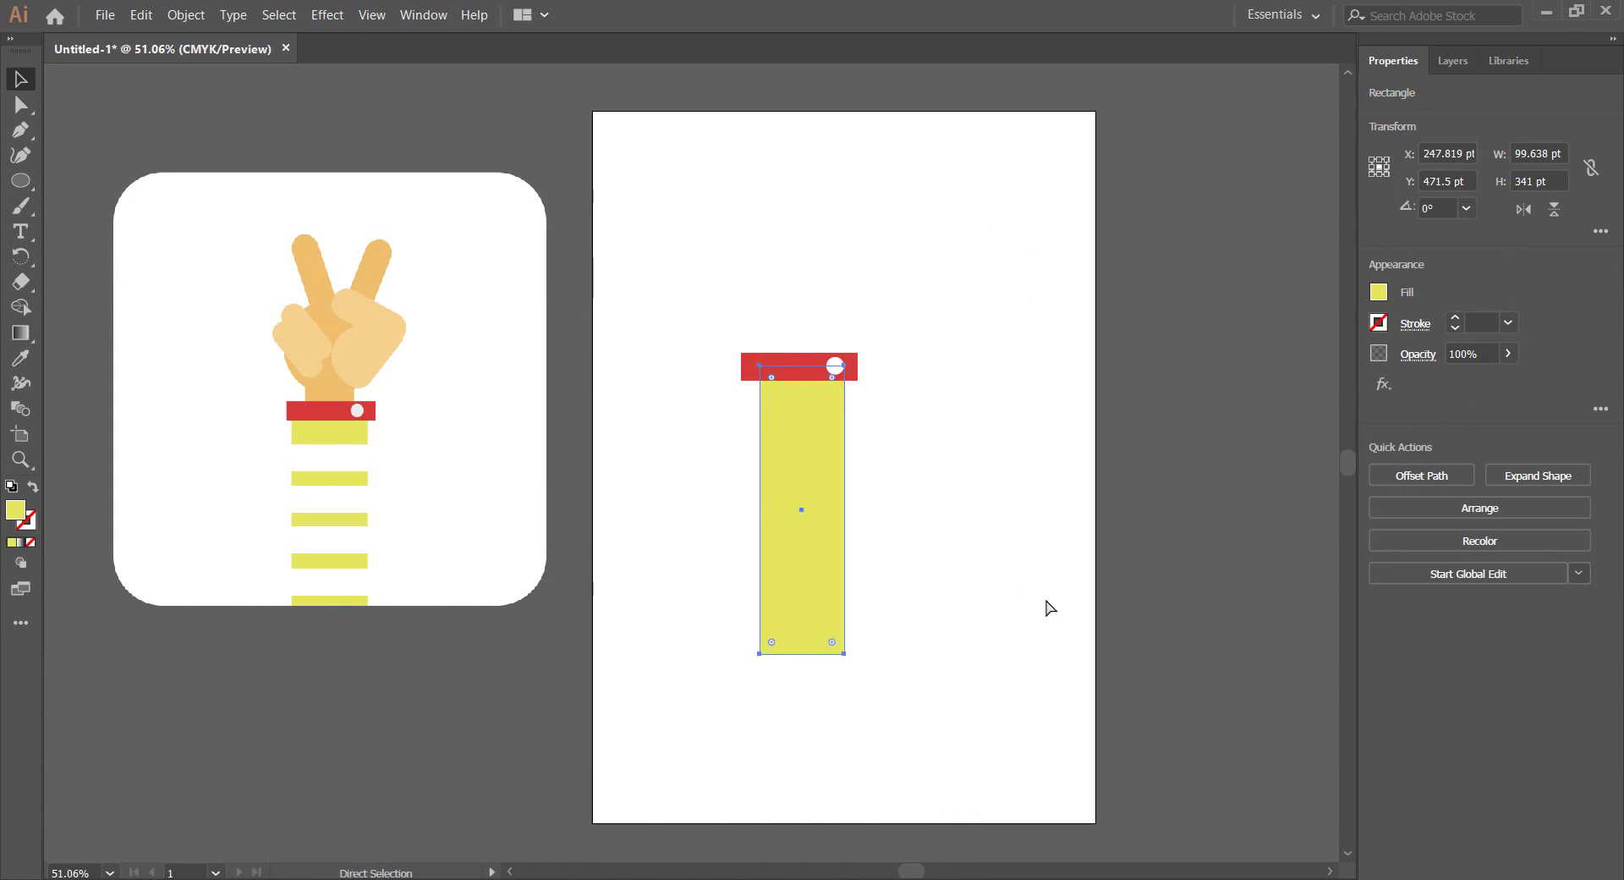
key(v)
drag(852, 516, 845, 507)
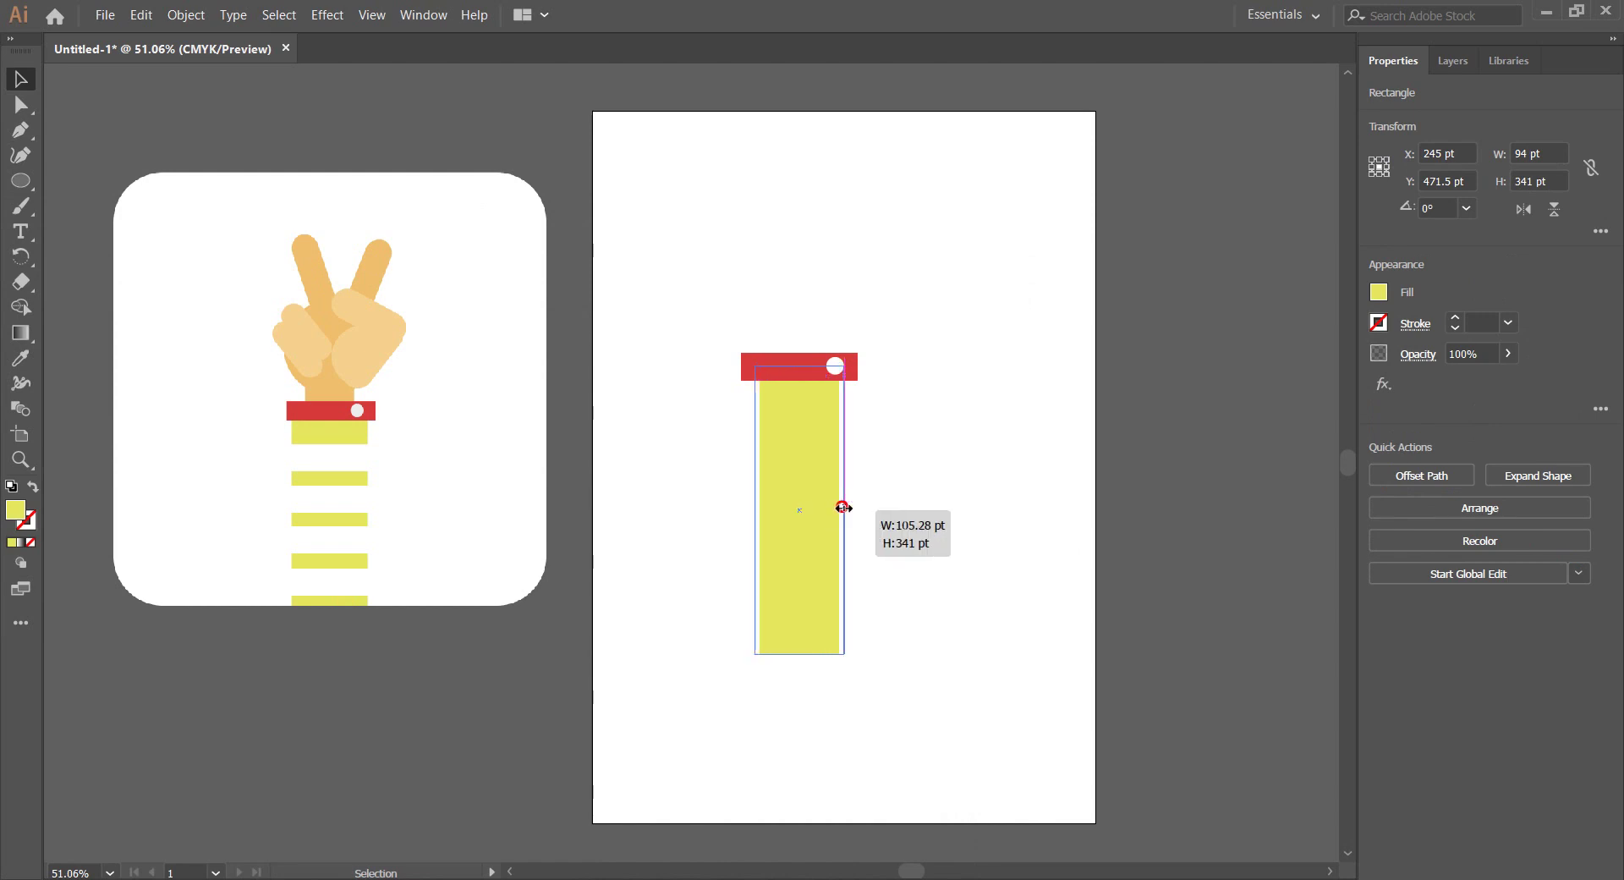
click(1100, 538)
ctrl+click(793, 557)
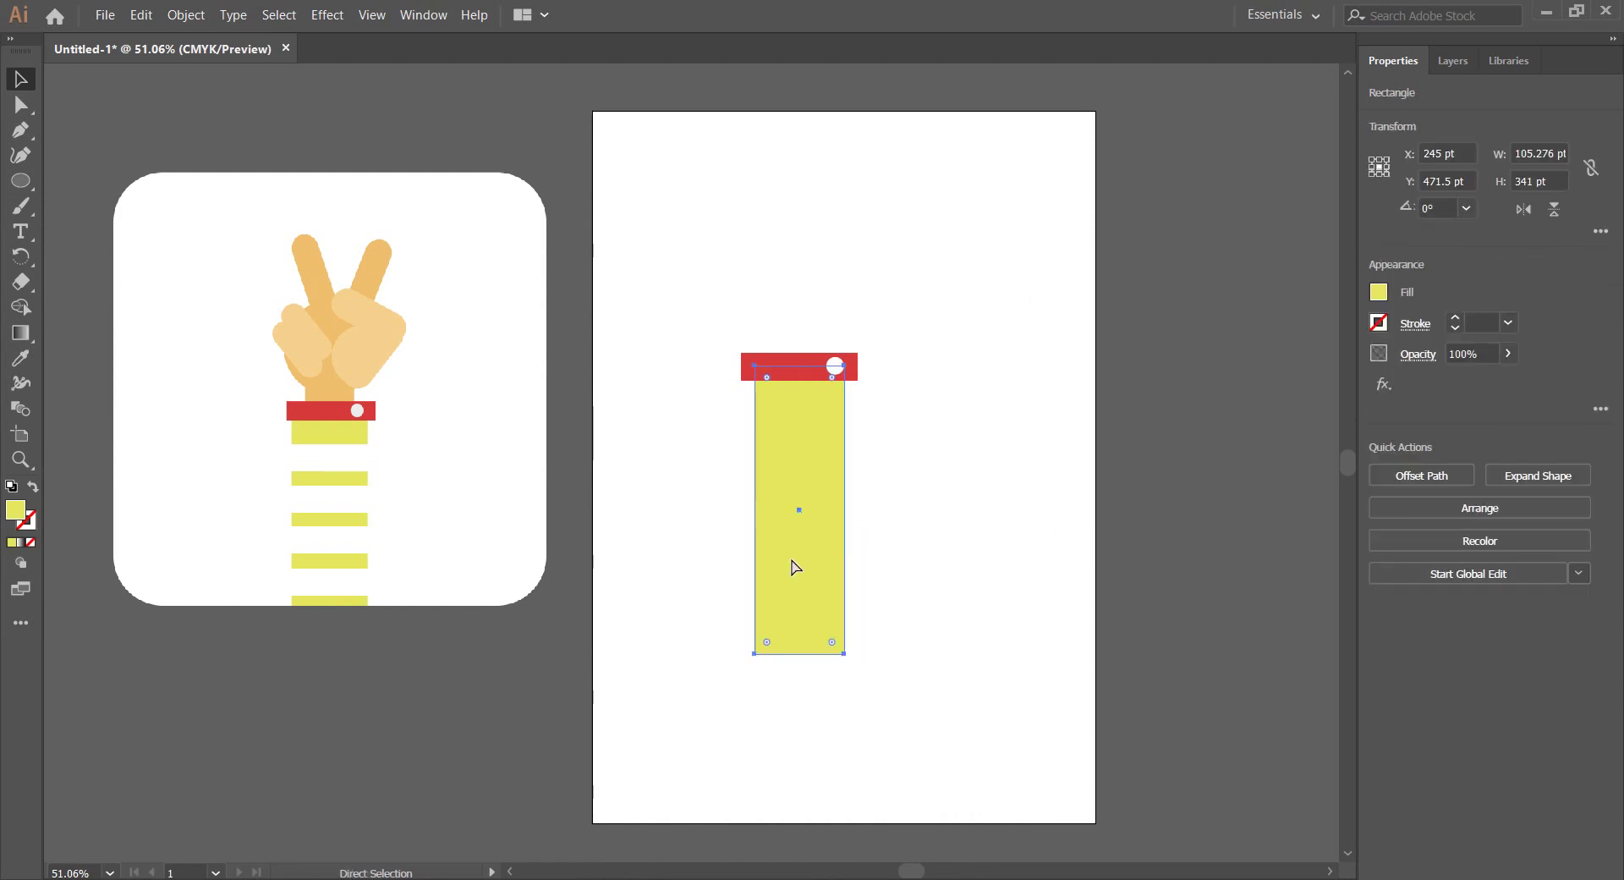
Shrink a yellow rectangle into a 30 pt stripe filled with the reference's white
drag(799, 366, 801, 627)
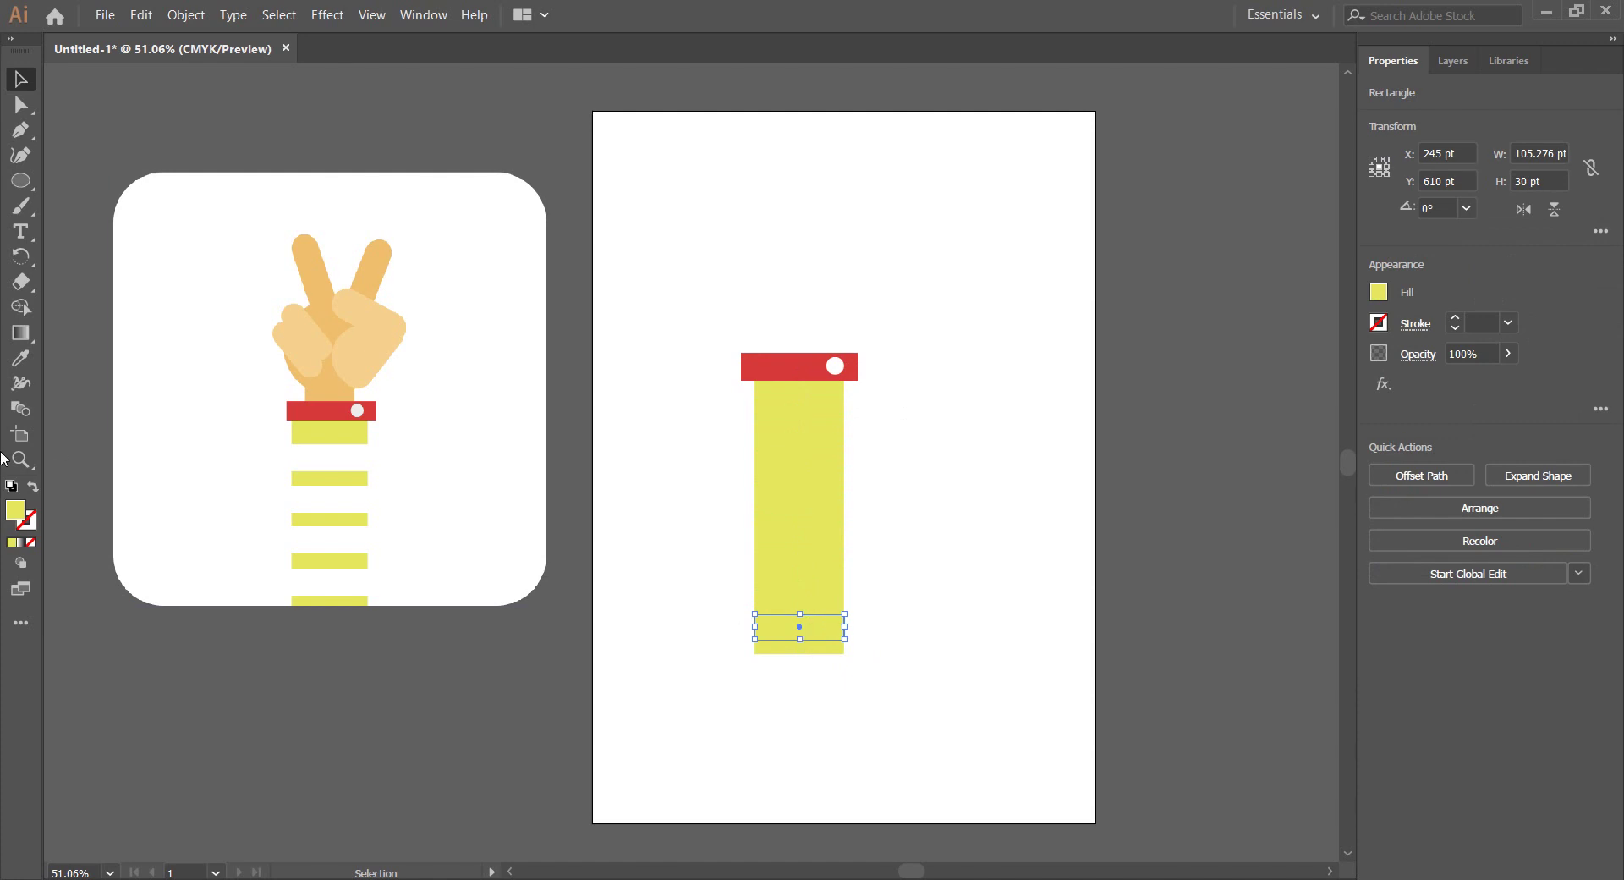
click(21, 358)
click(241, 407)
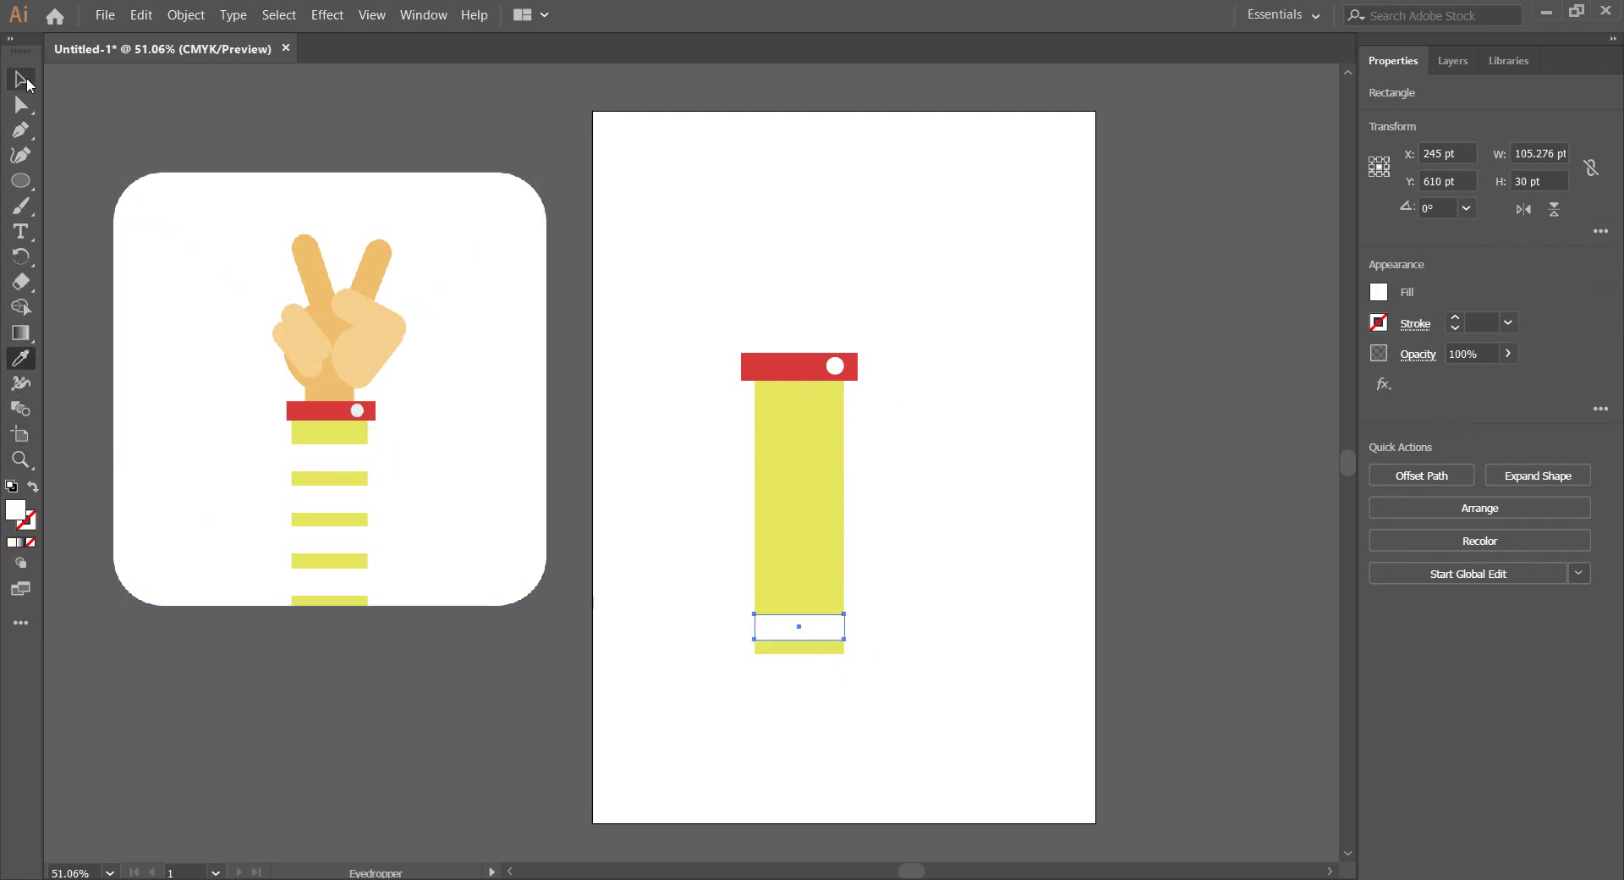
click(21, 79)
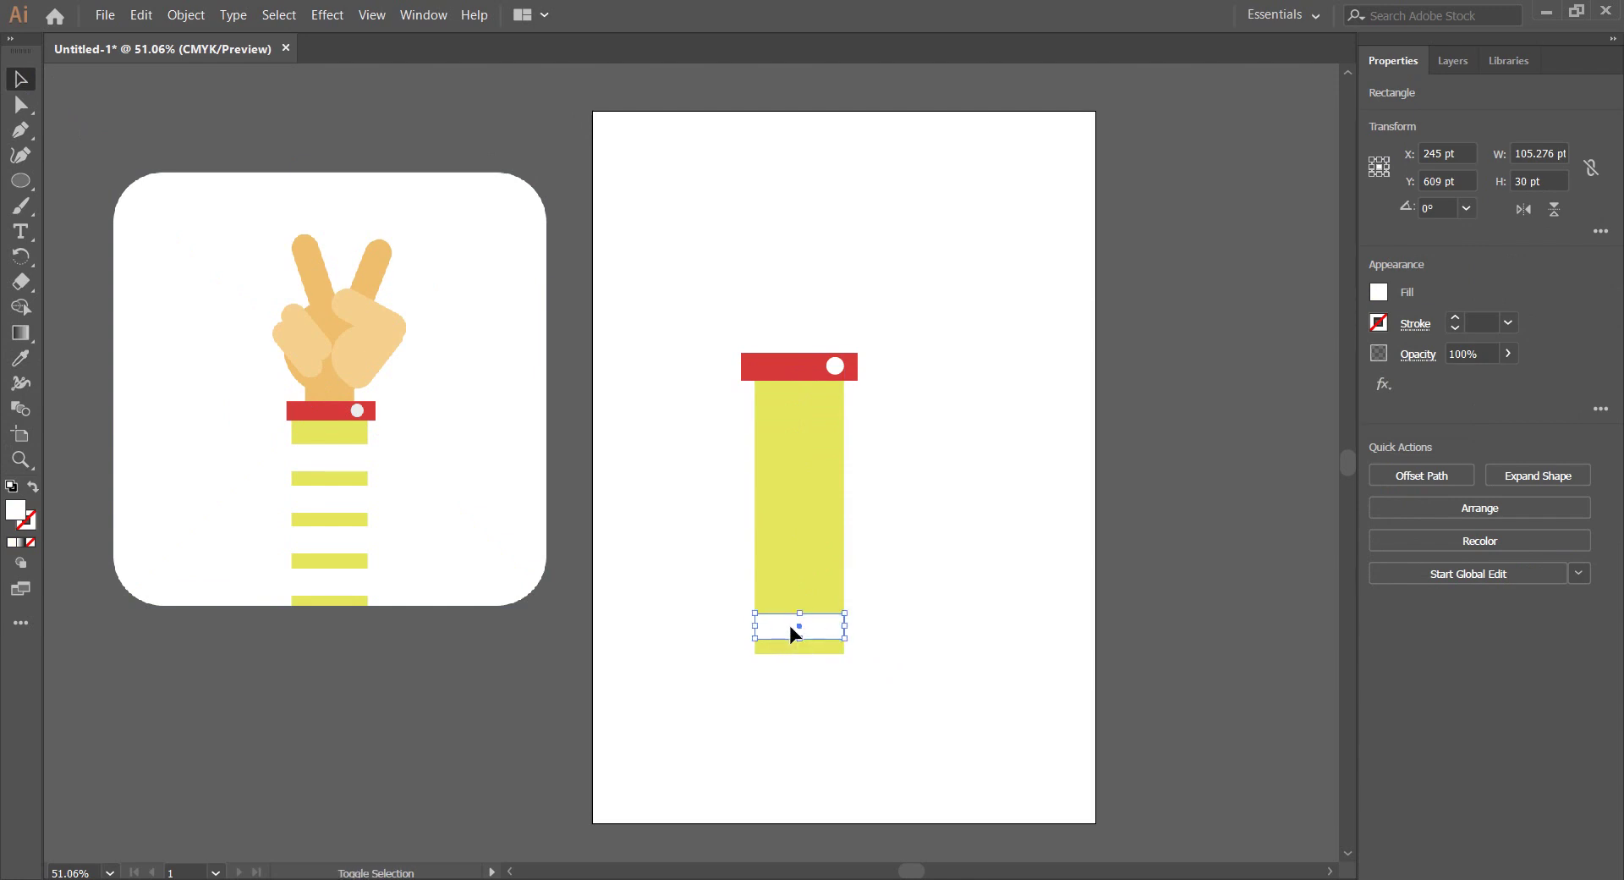
Repeat the white stripe every 50 pt down the sleeve for alternating bands
key(shift+Up)
key(shift+Up)
key(shift+Up)
key(shift+Up)
key(shift+Up)
key(shift+Up)
key(ctrl)
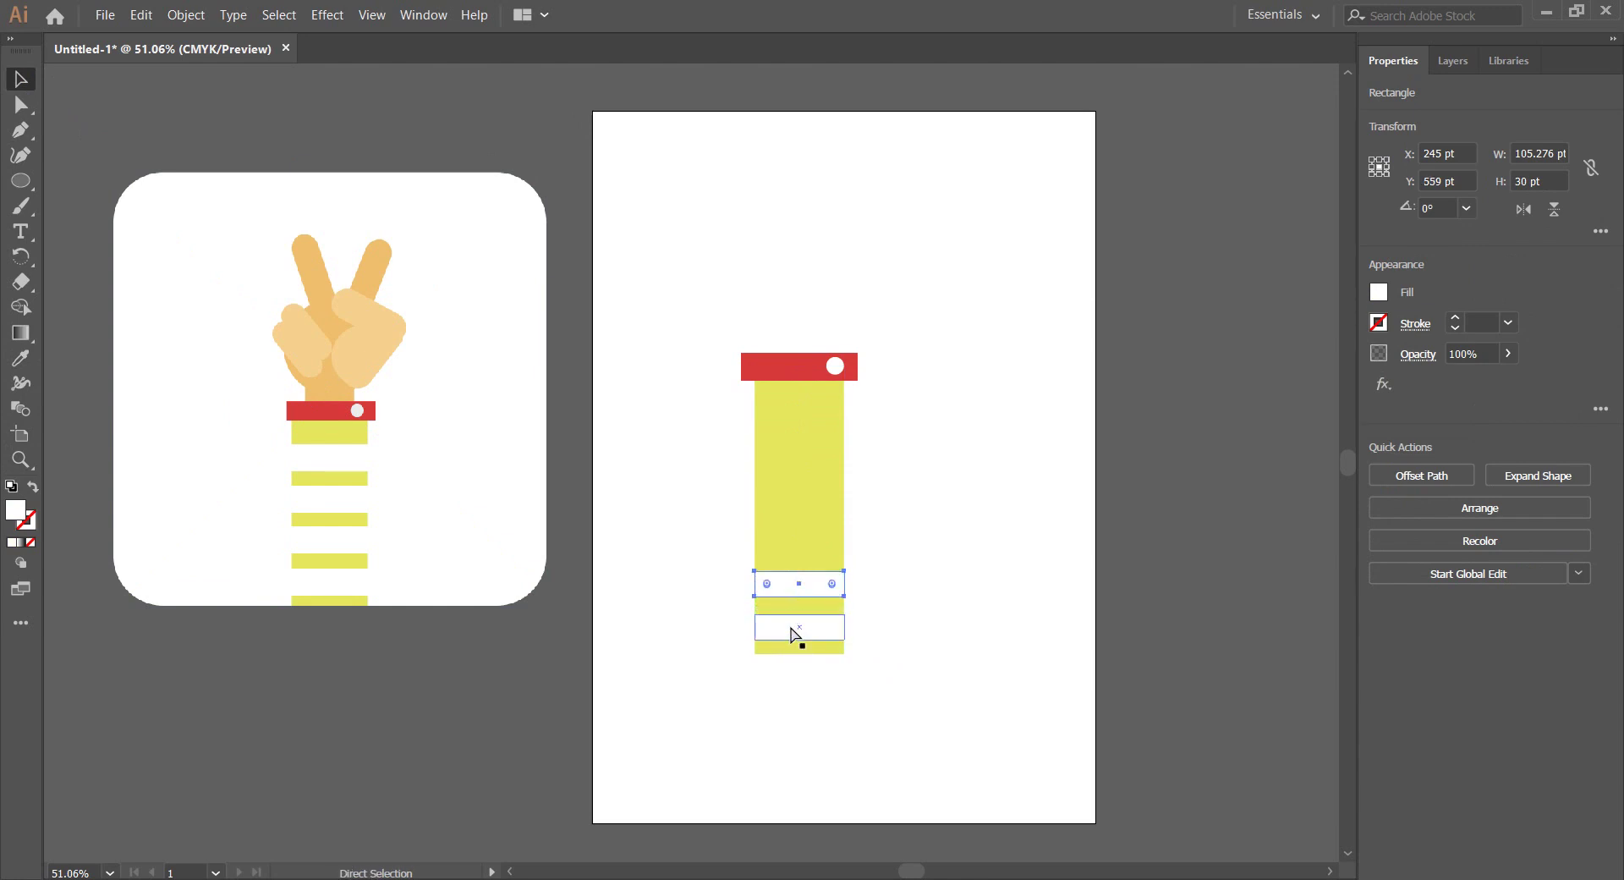
key(shift+Up)
key(shift+Up)
key(shift+Up)
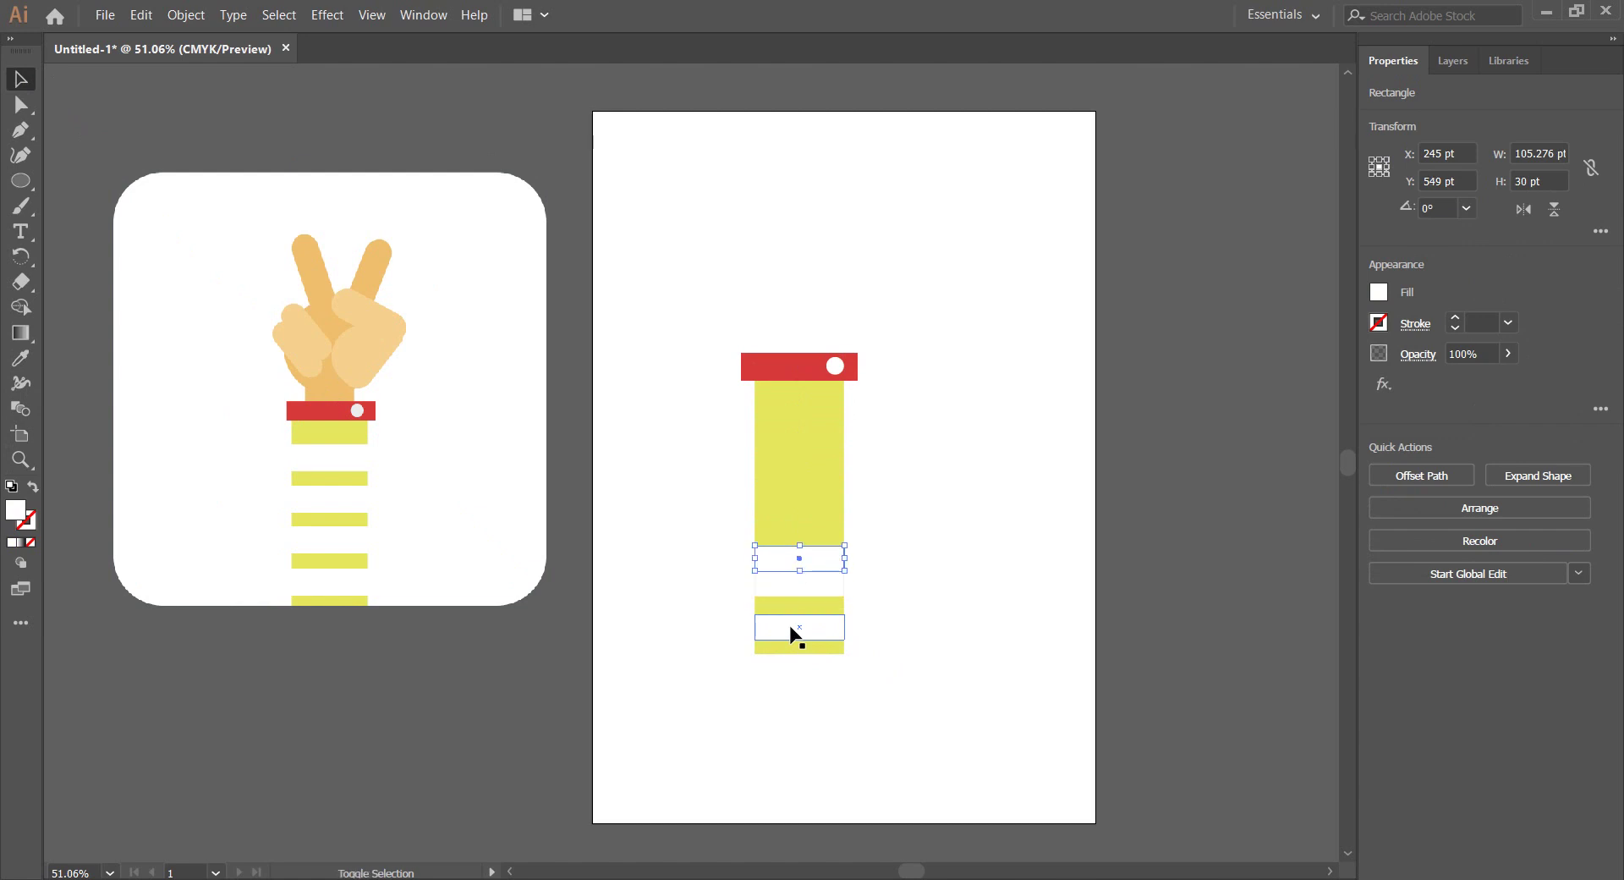
key(shift+Up)
key(shift+Up)
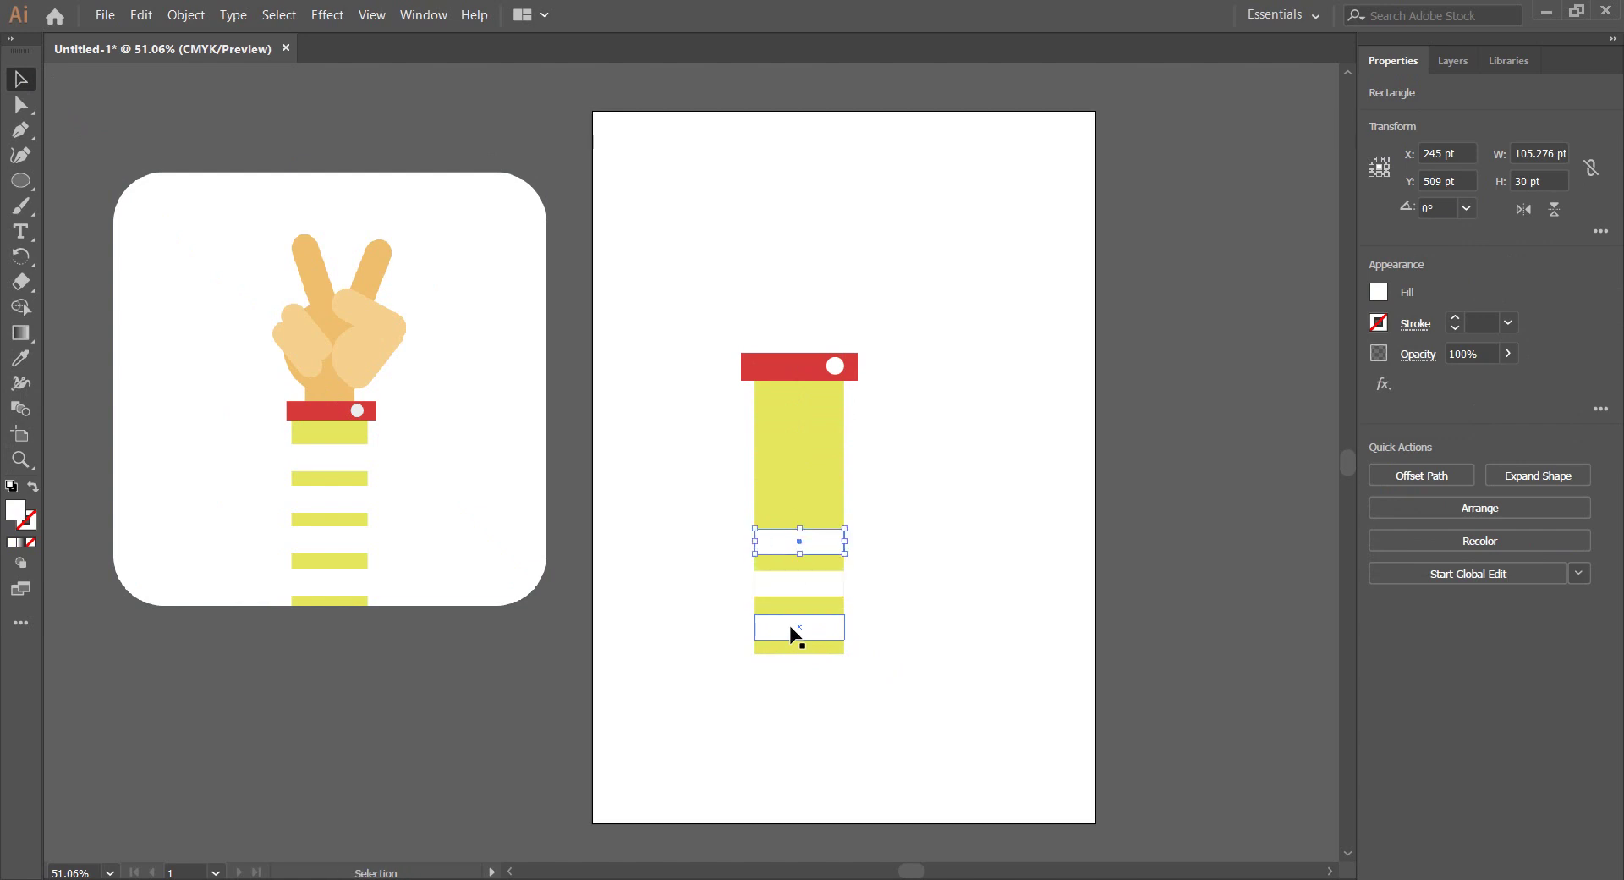
key(shift+Up)
key(shift+Up)
key(shift+Up)
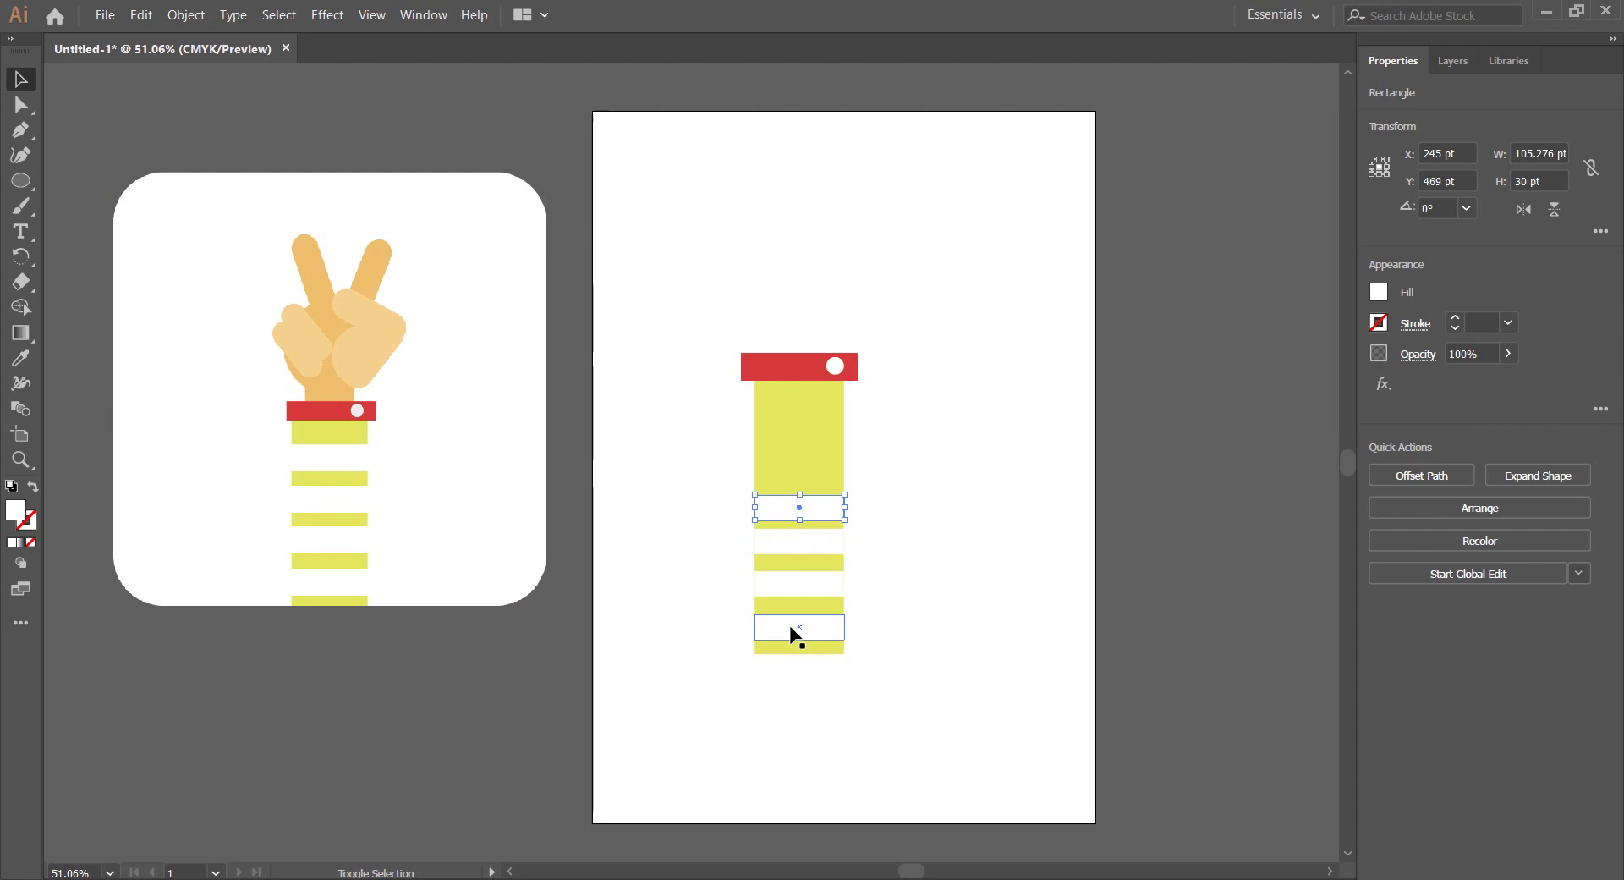
key(shift+Up)
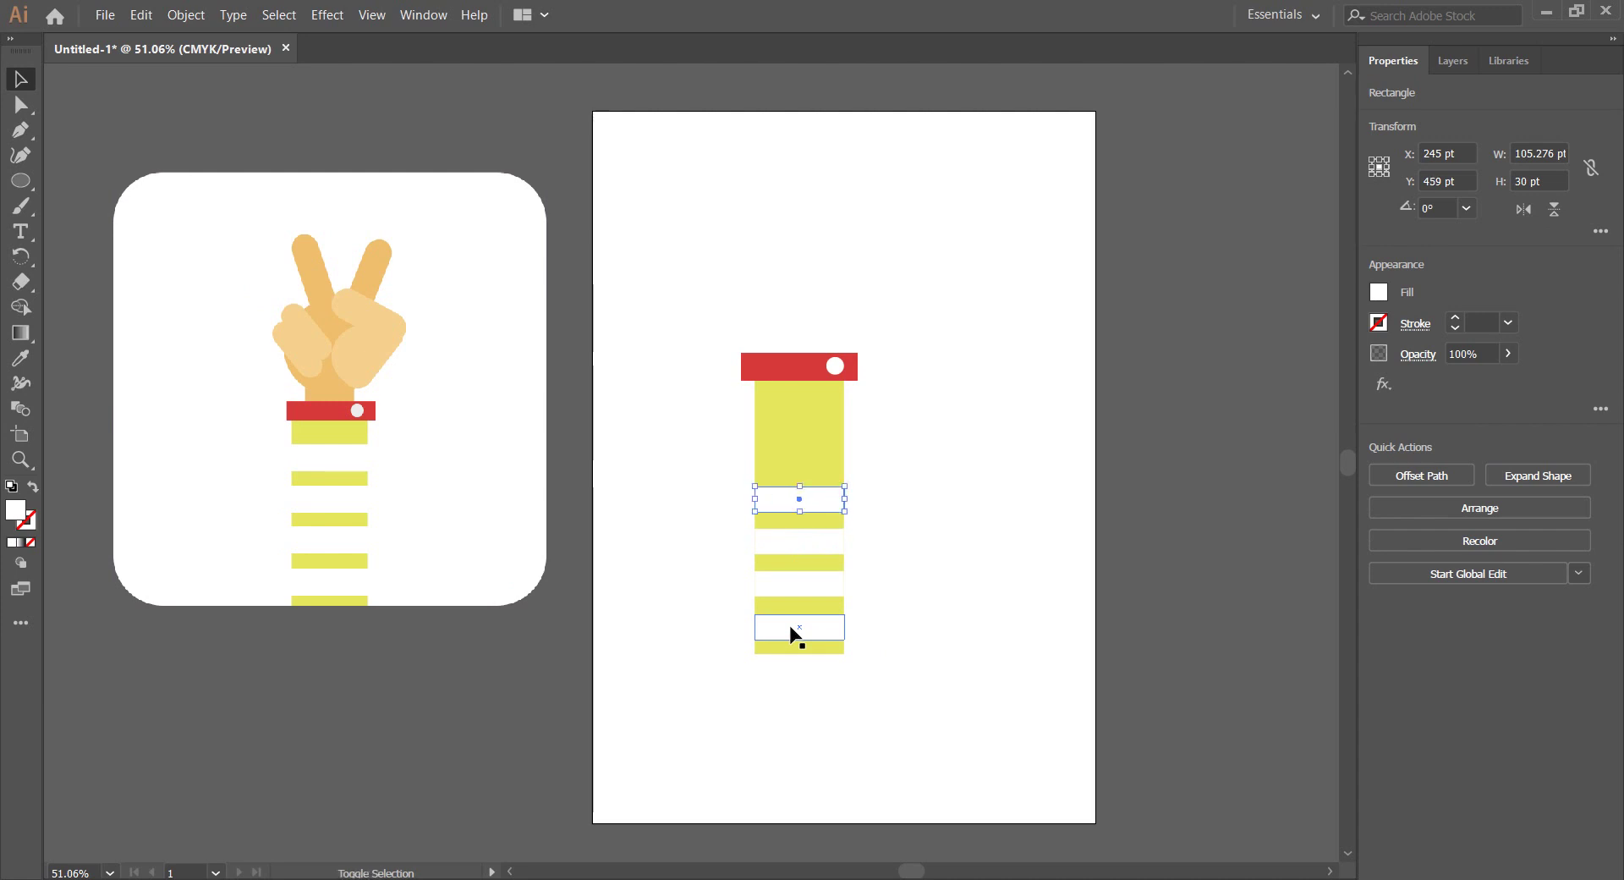
key(shift+Up)
key(shift+Up)
key(shift+Up)
key(shift+Up)
key(shift+Up)
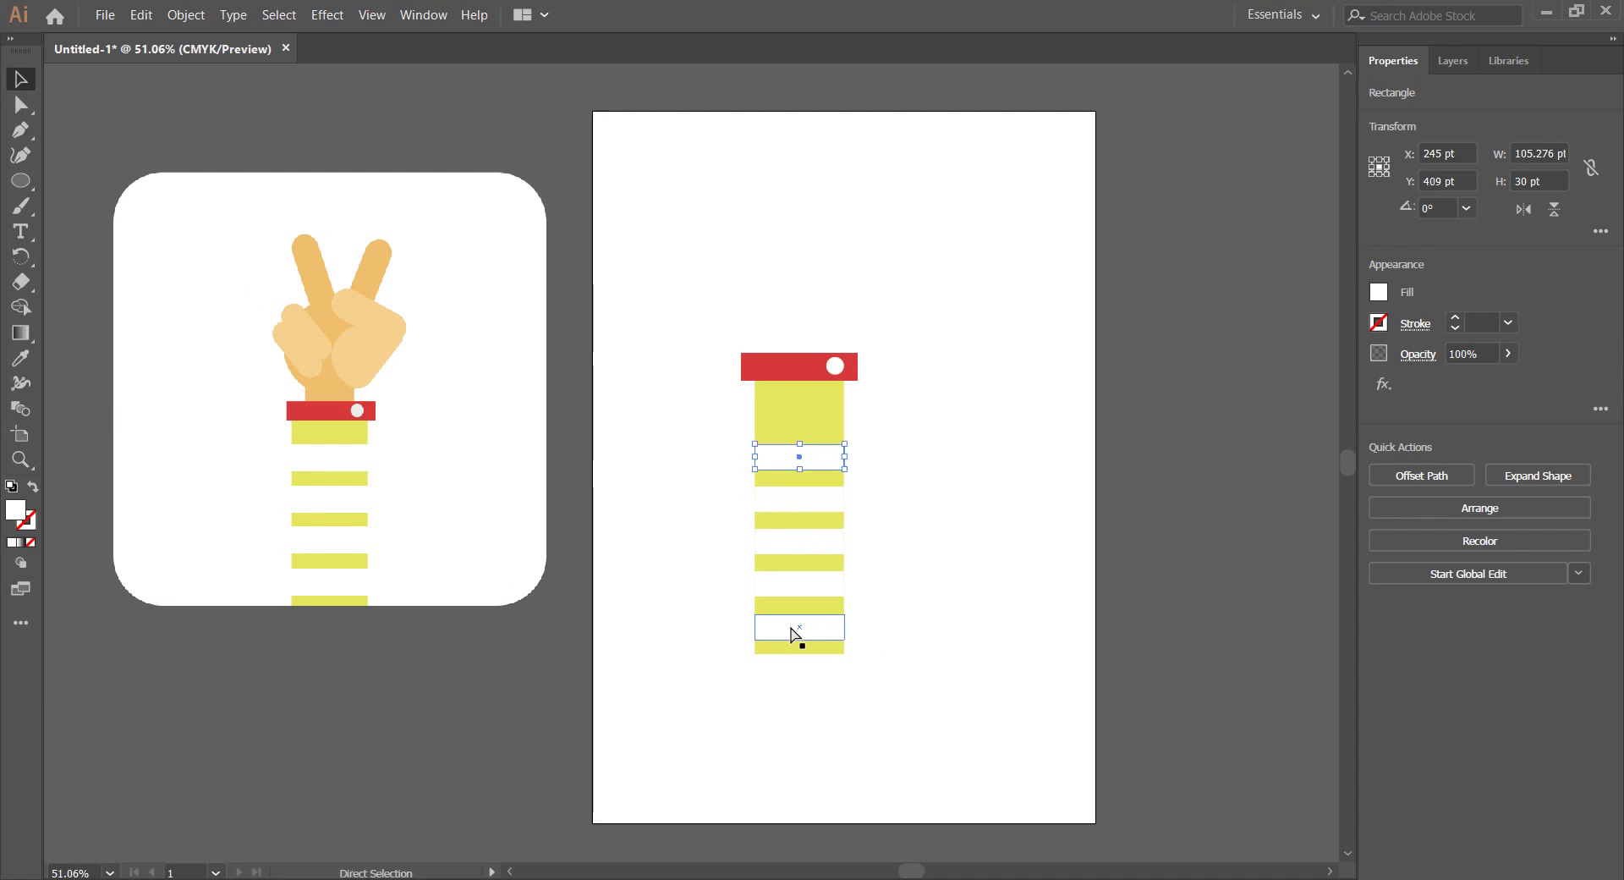
key(shift+Up)
key(shift+Up)
key(shift+Up)
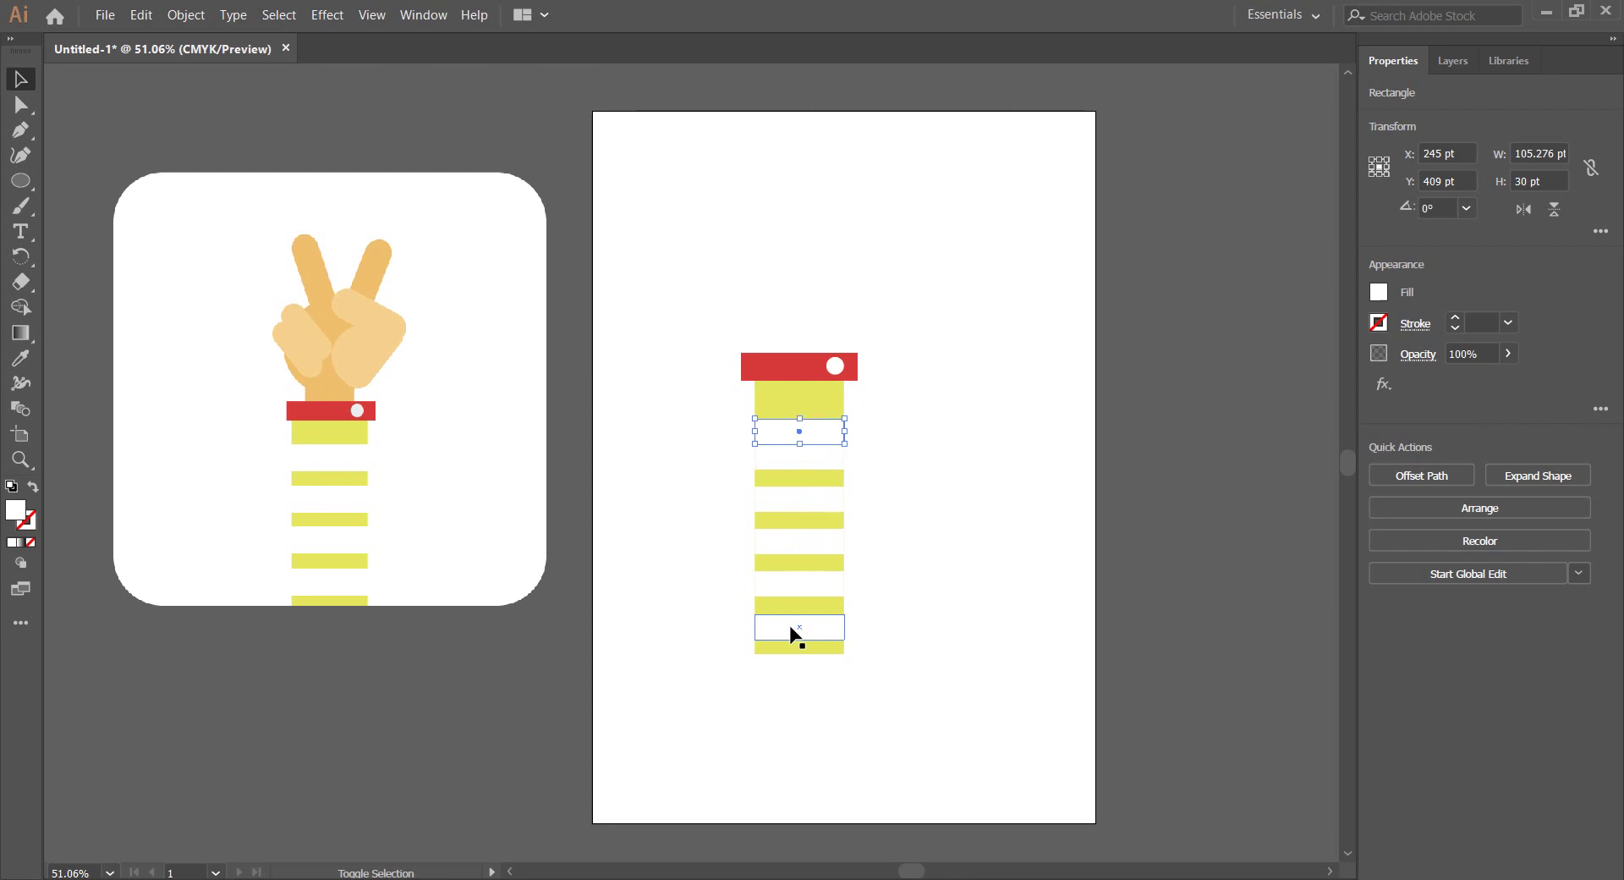
key(shift+Up)
key(shift+Up)
key(shift+Up)
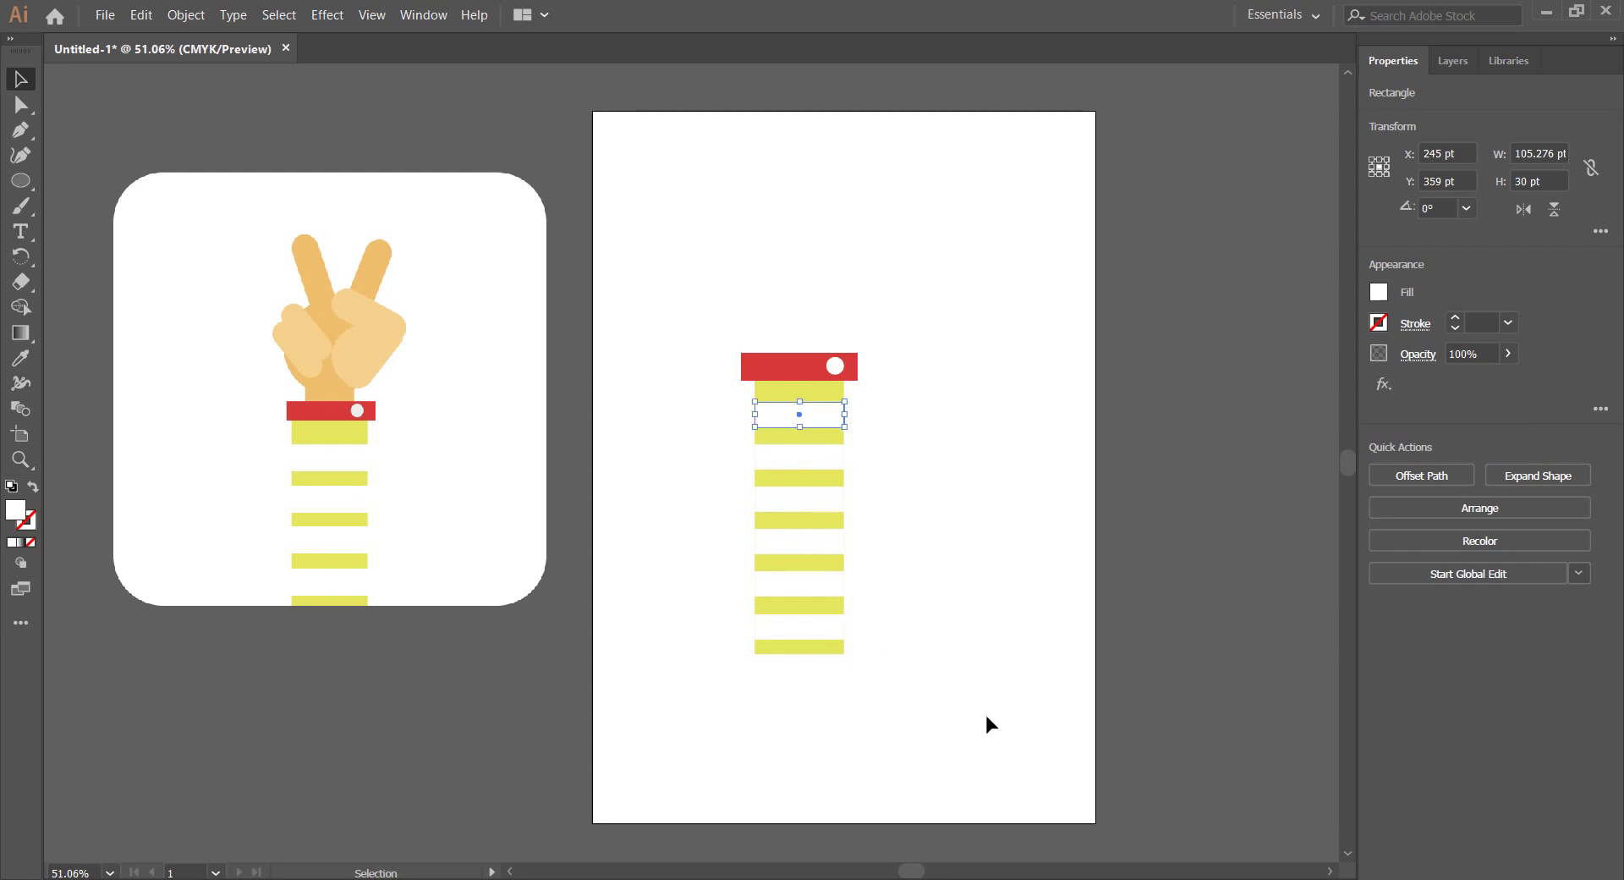
click(1009, 724)
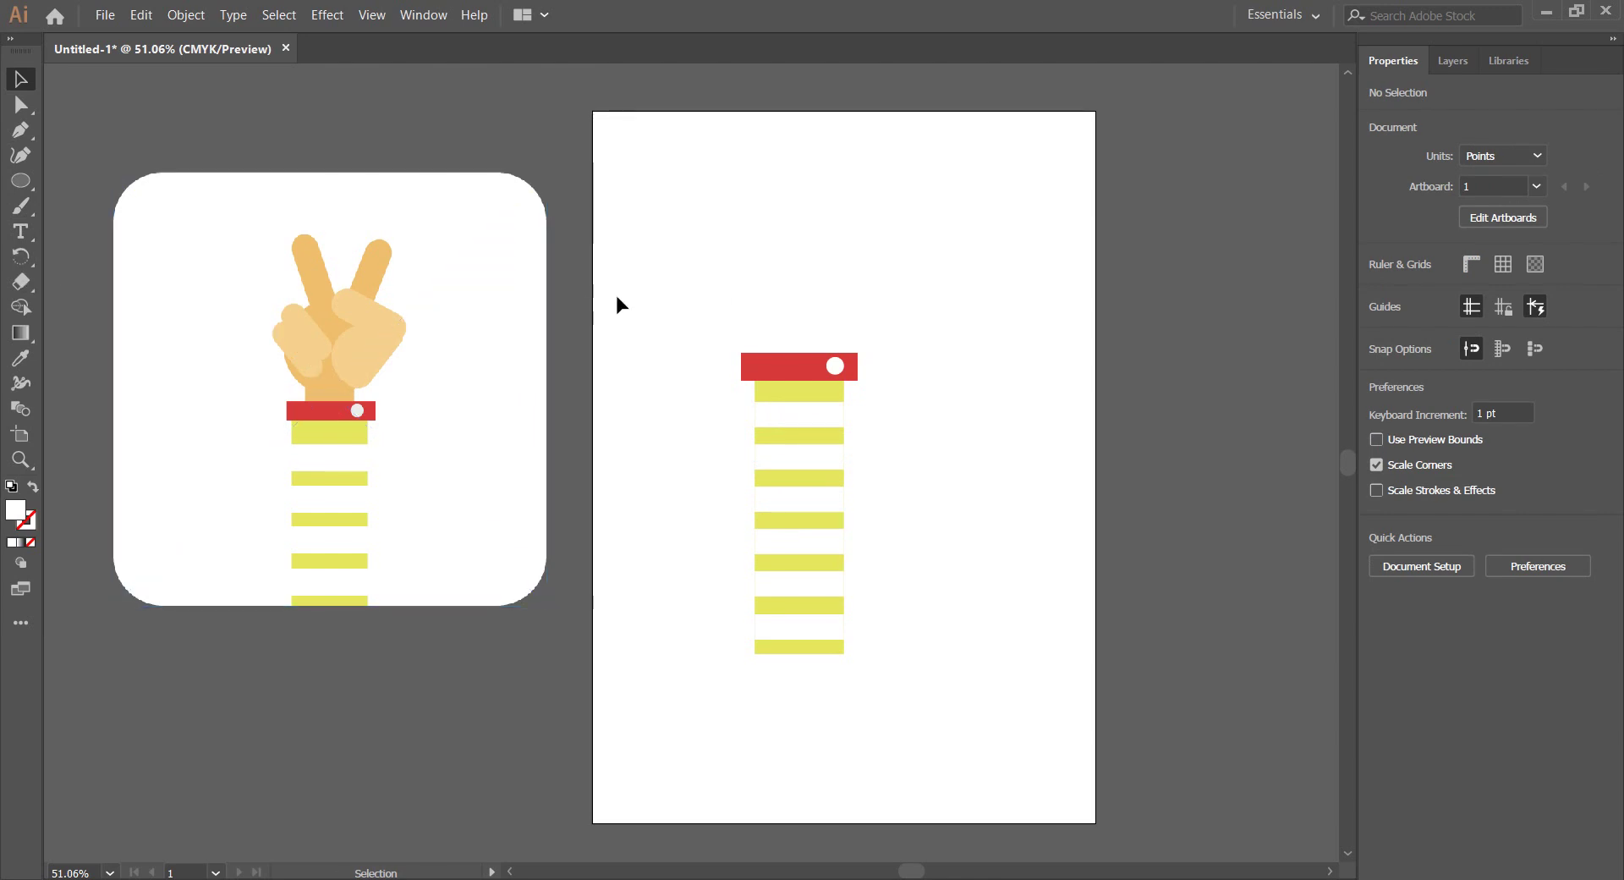
Make a tall copy of the red cuff above it and delete the copied white dot
click(795, 366)
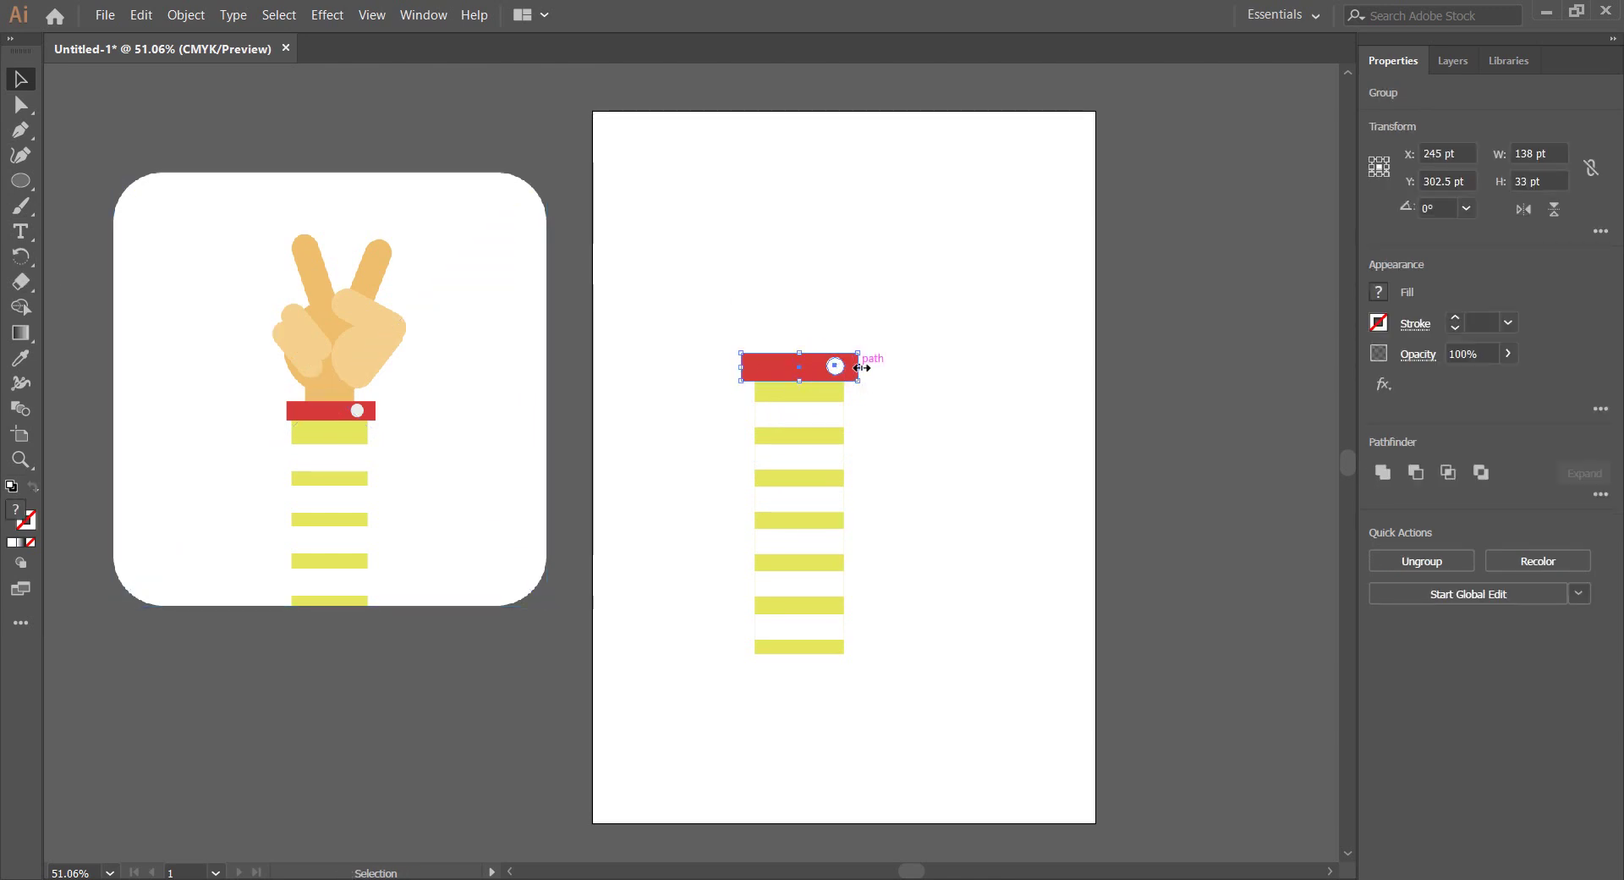
mouse_move(861, 367)
mouse_down()
mouse_move(836, 365)
mouse_move(798, 280)
mouse_up()
click(910, 307)
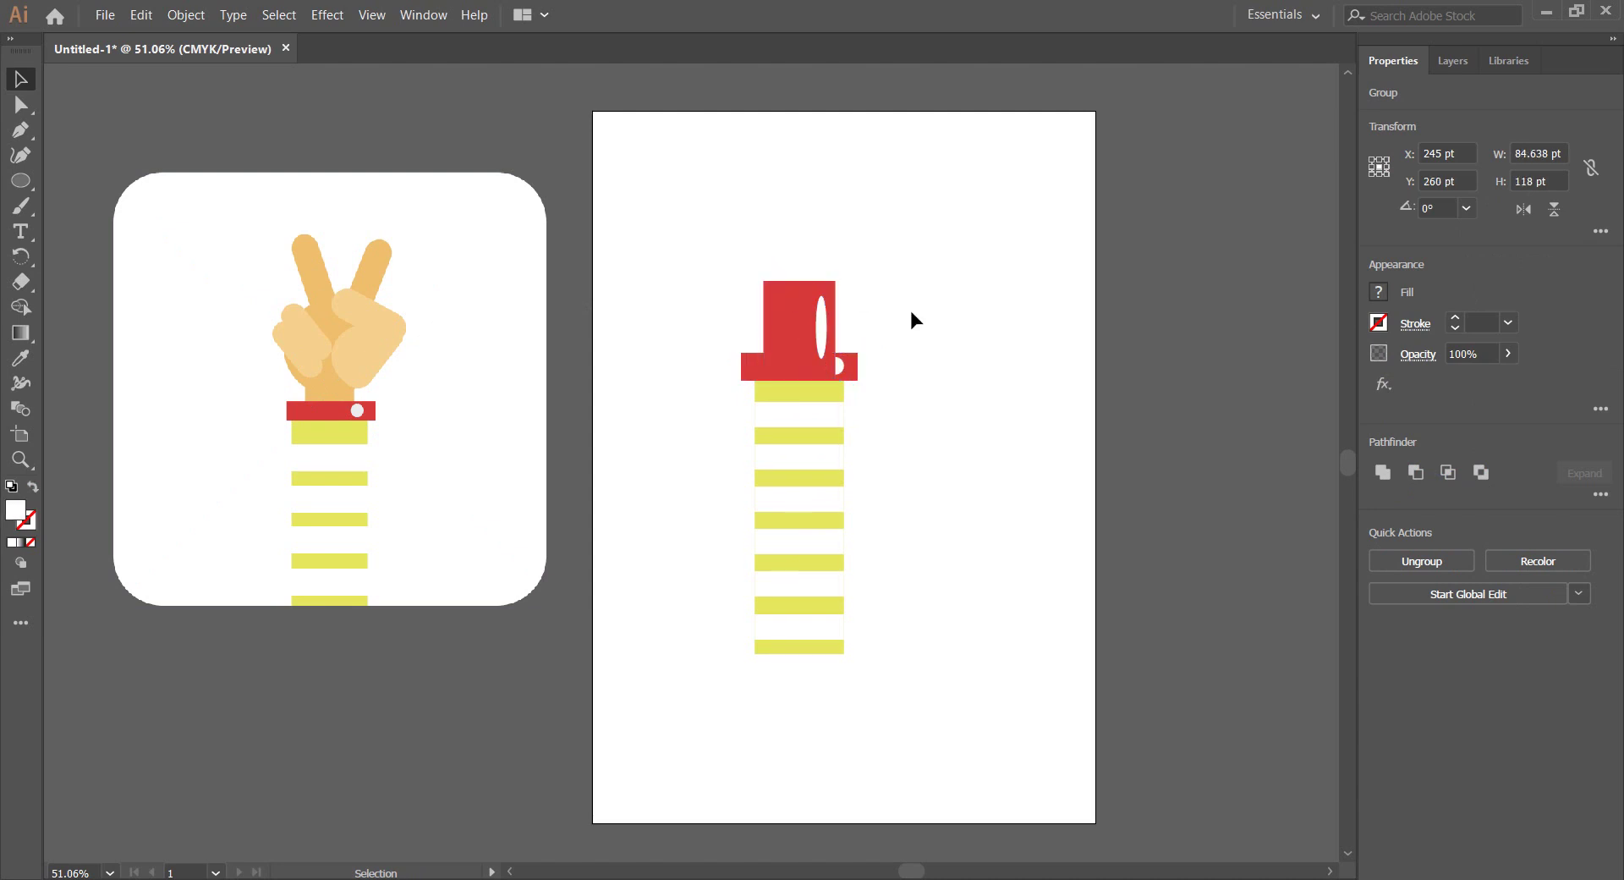
double_click(821, 335)
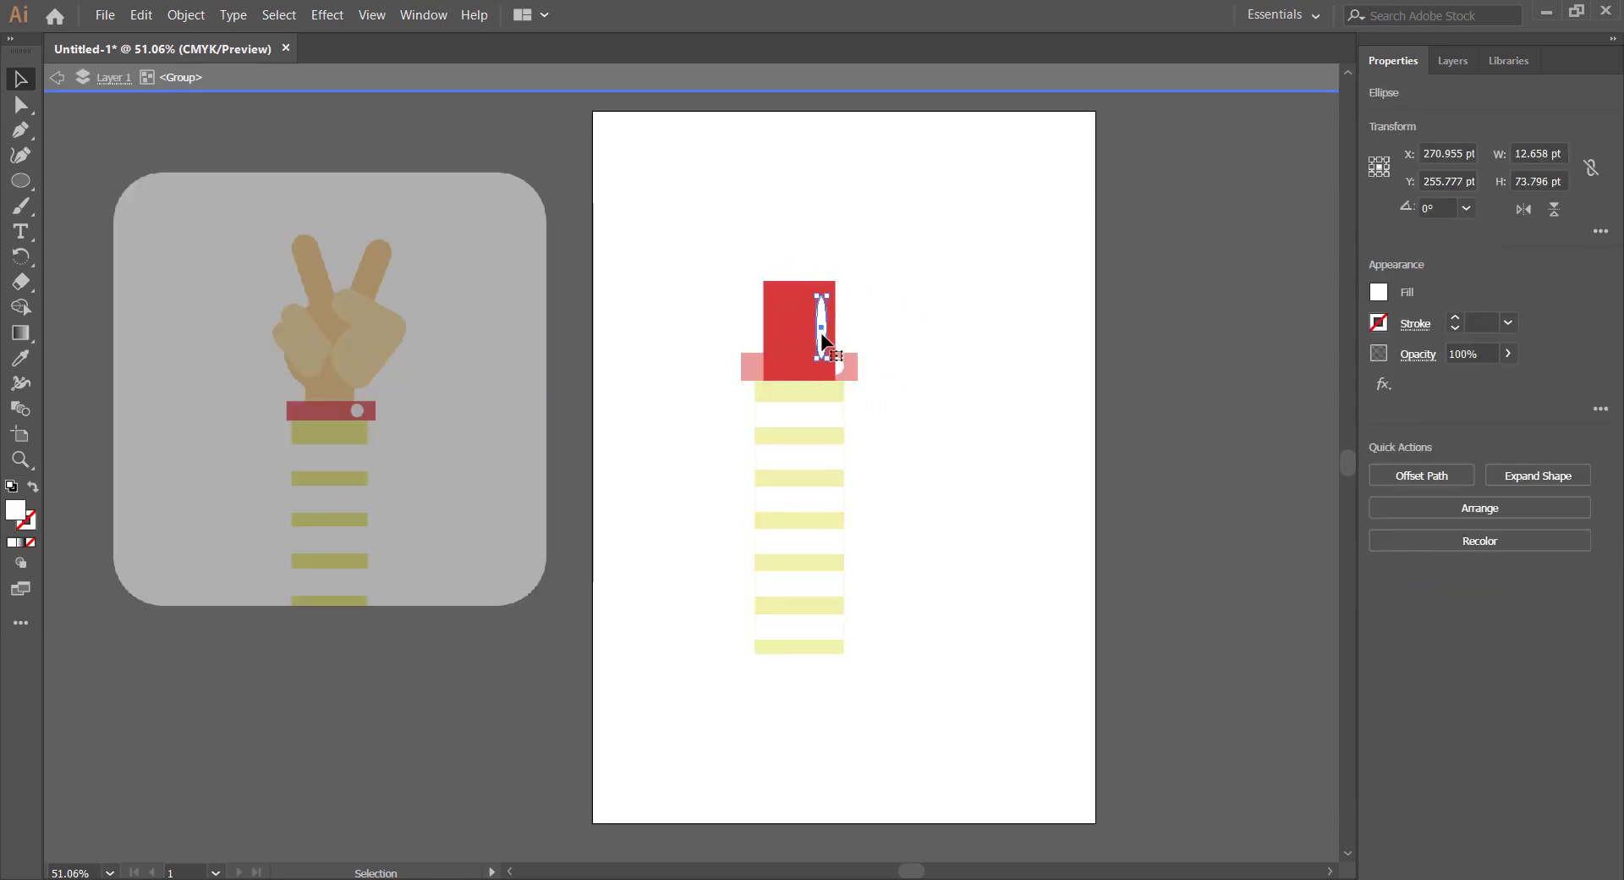
key(ctrl+shift+a)
double_click(1052, 401)
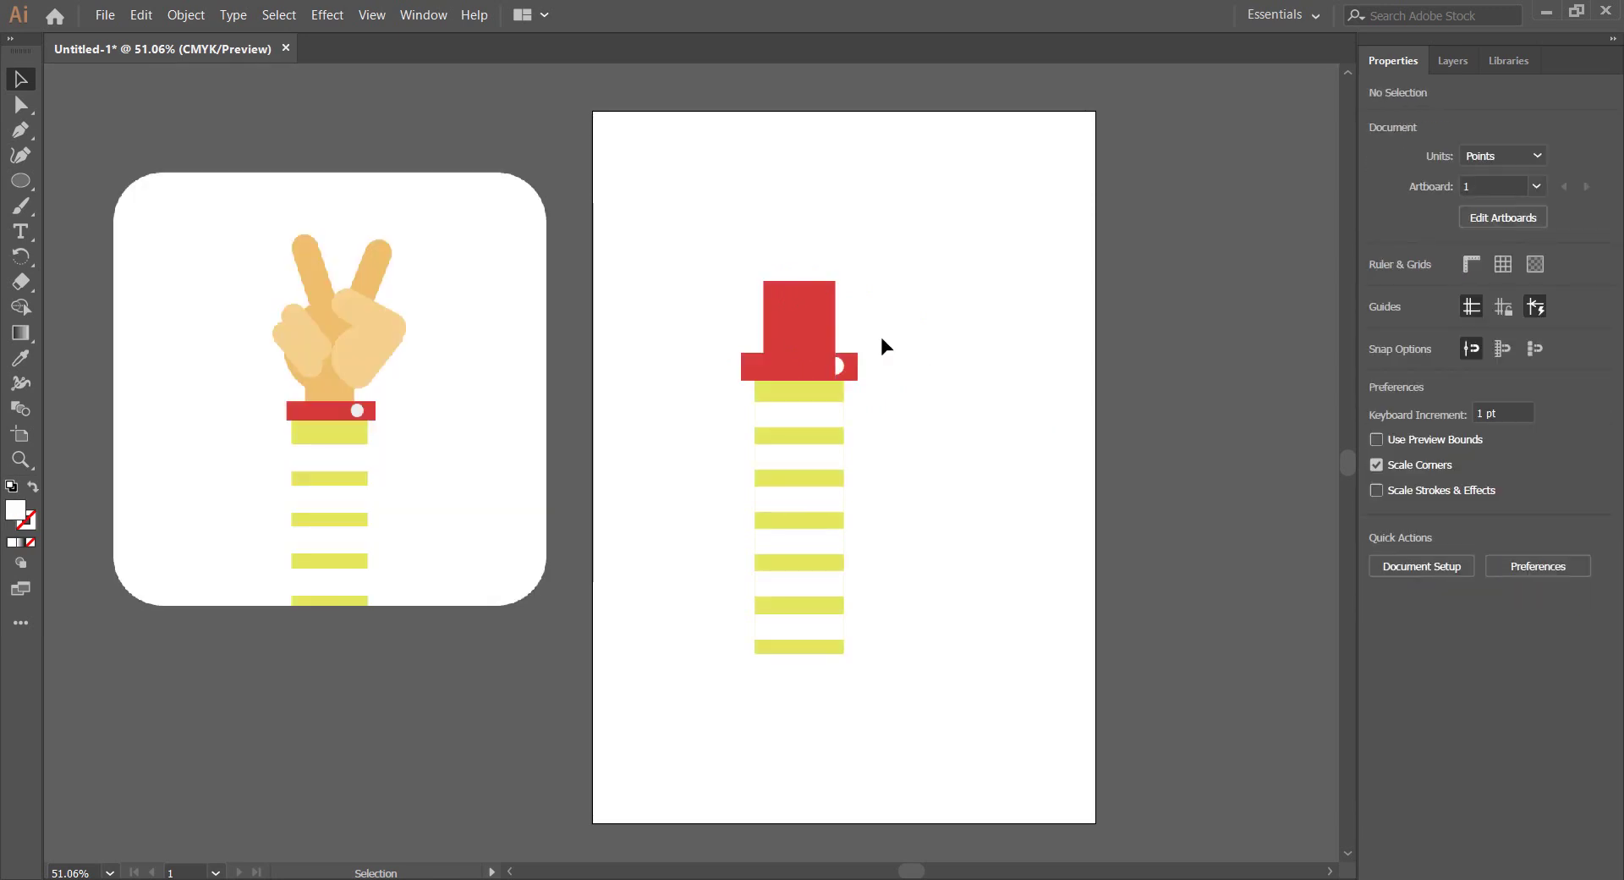
Send the tall block behind the cuff and give it the reference hand's skin colour
right_click(818, 316)
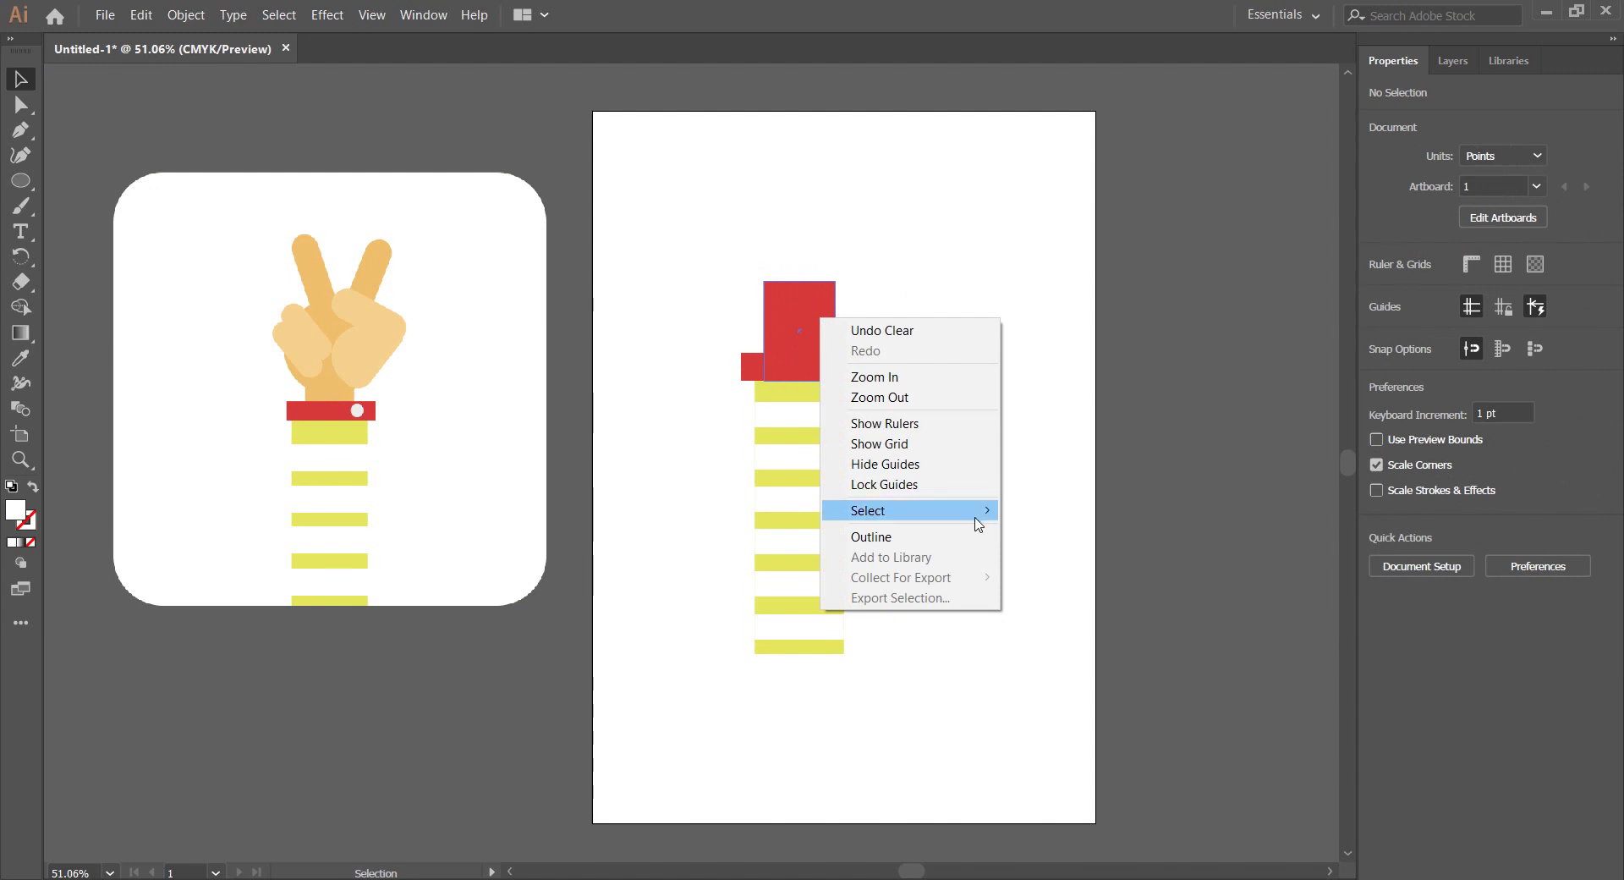
click(810, 306)
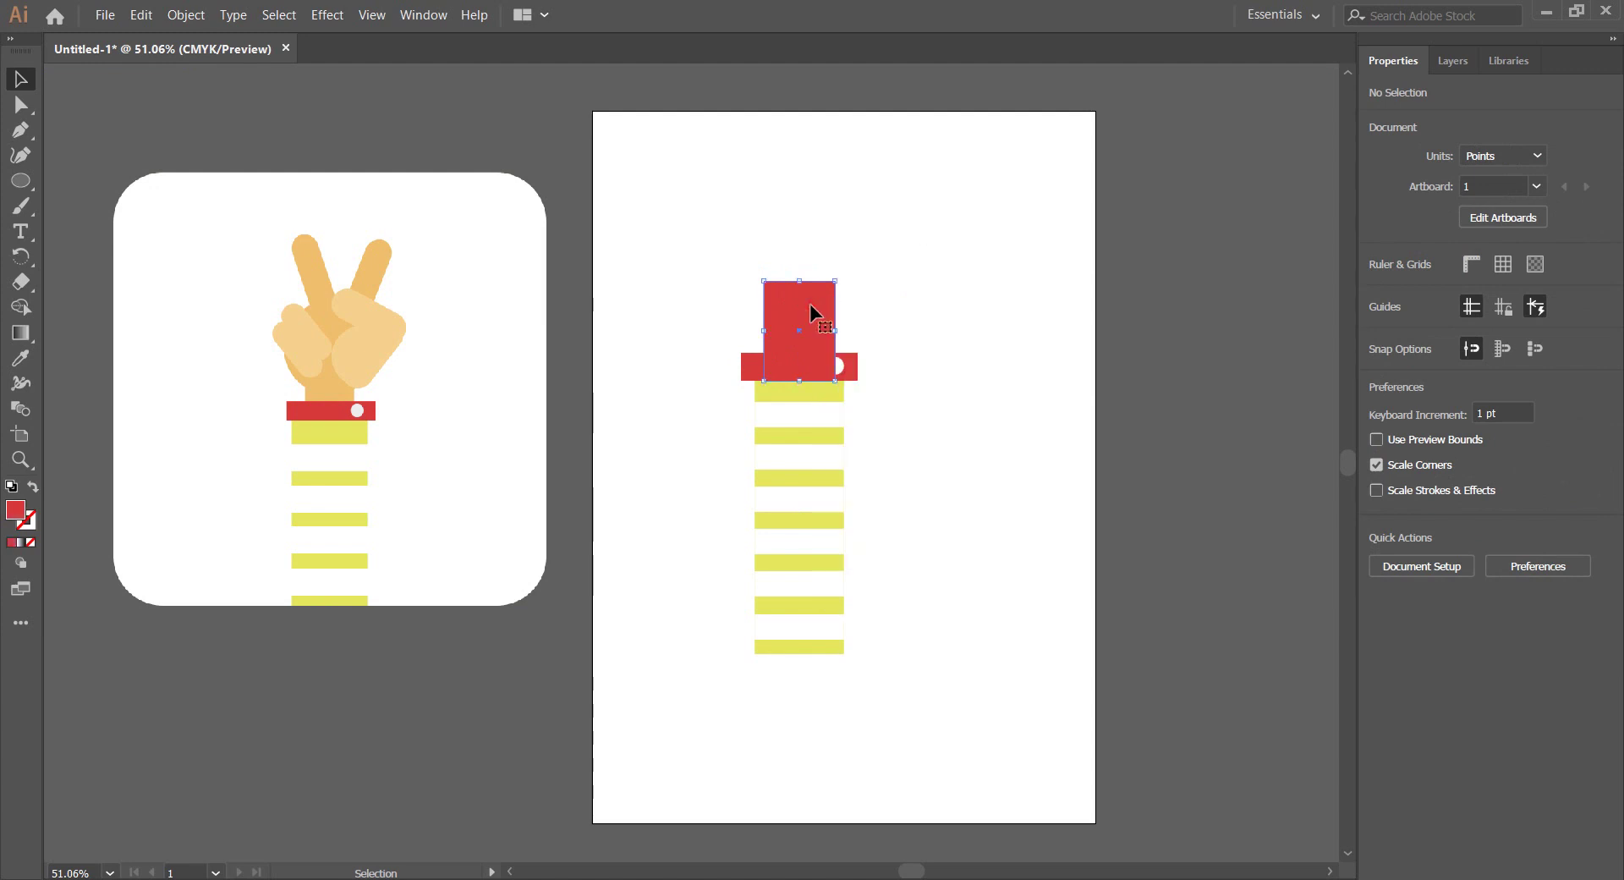
right_click(810, 306)
mouse_move(911, 505)
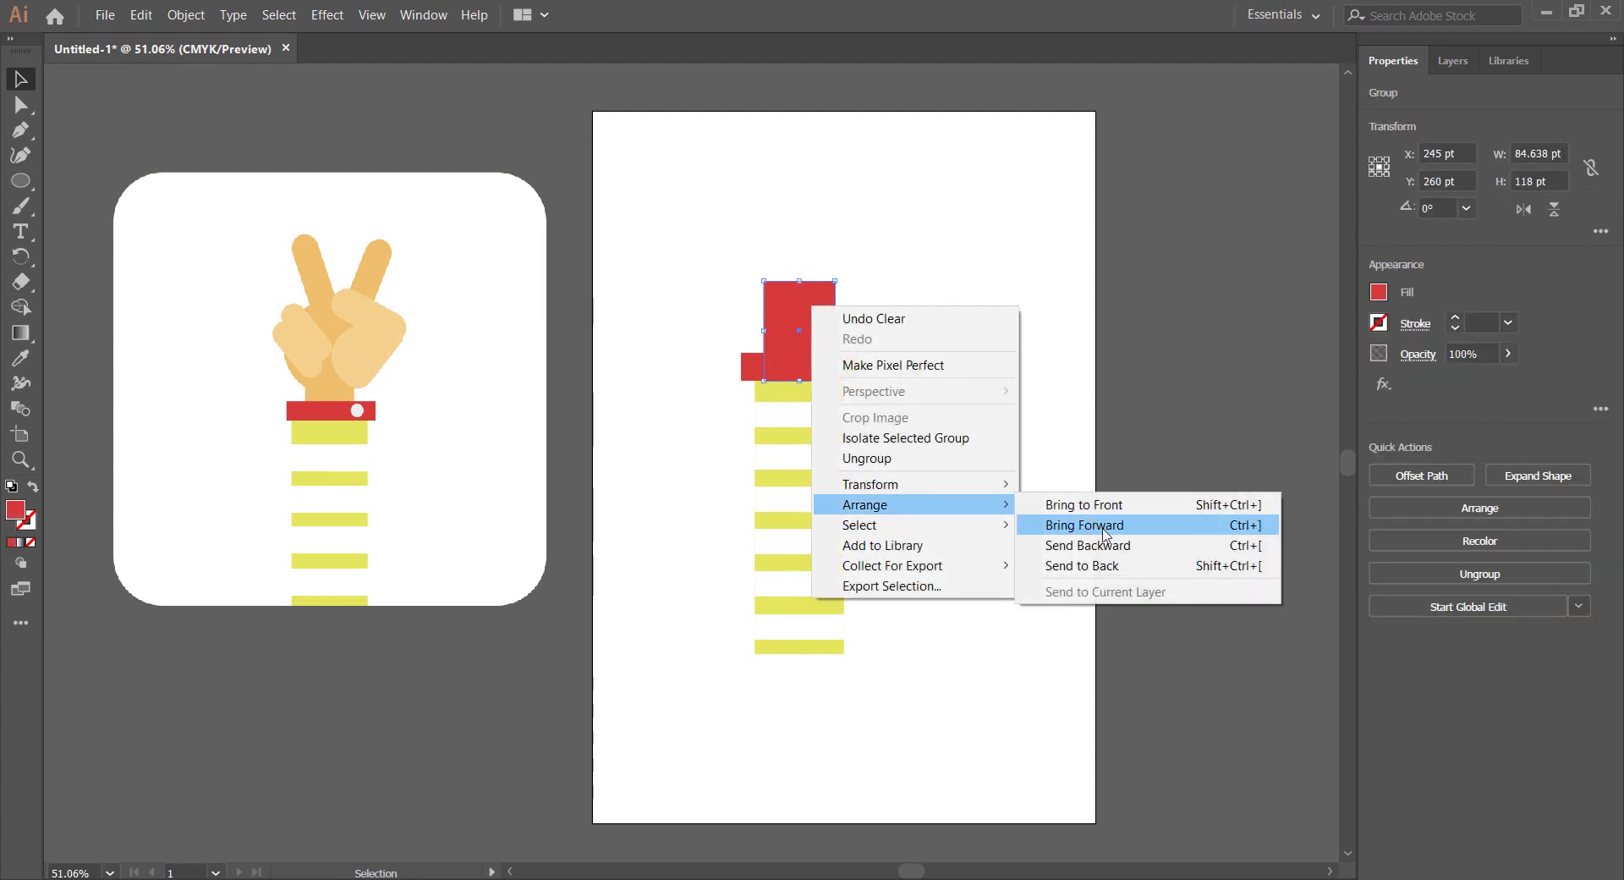
click(1092, 565)
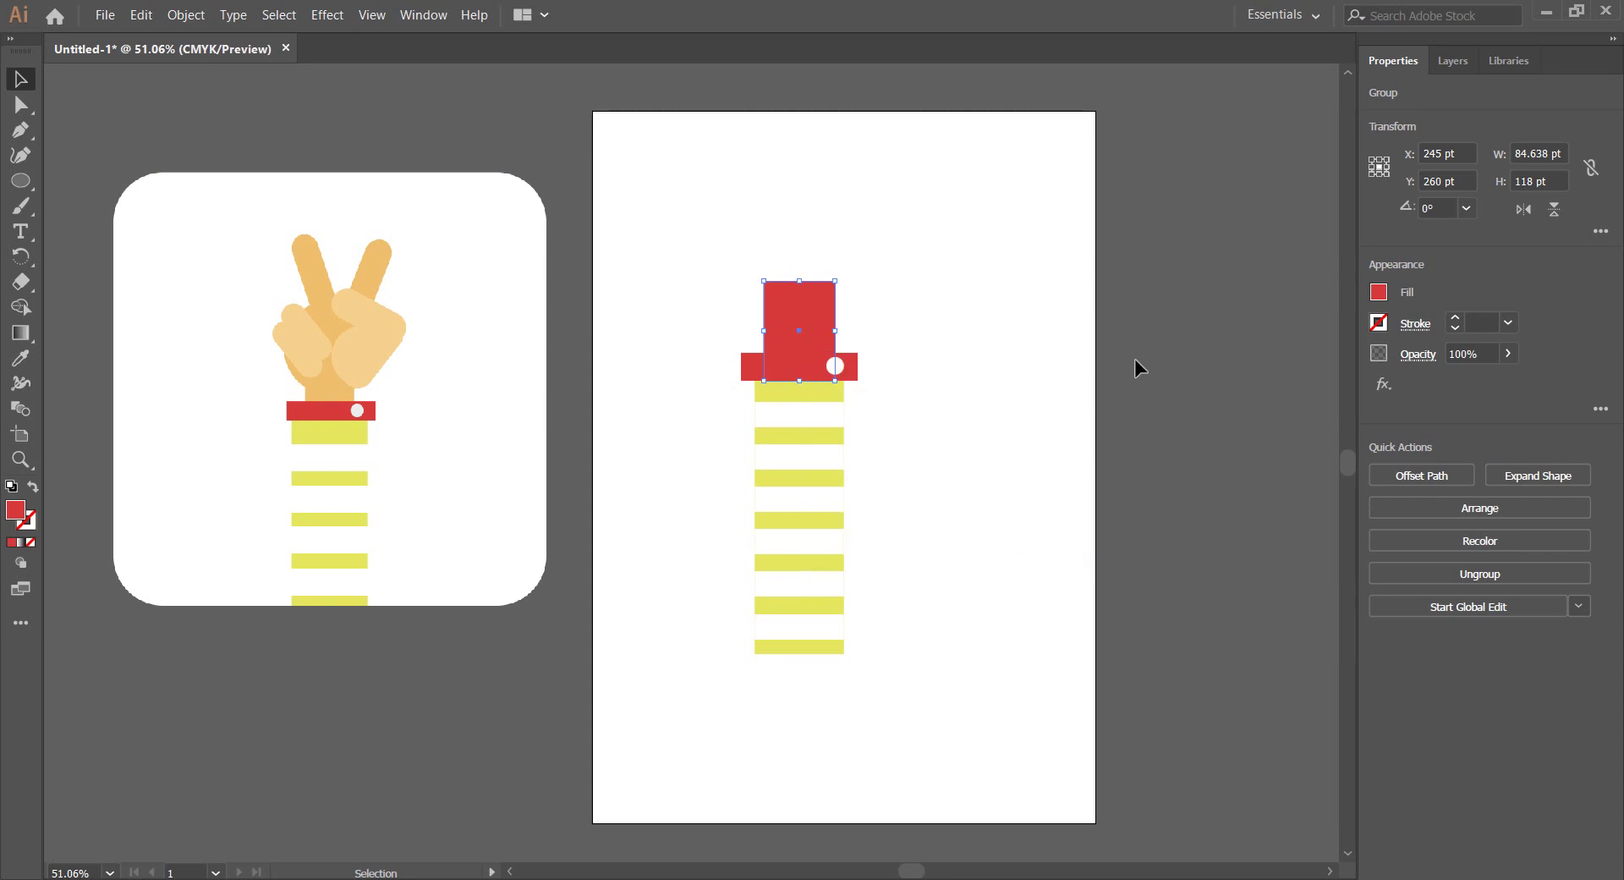
click(1201, 340)
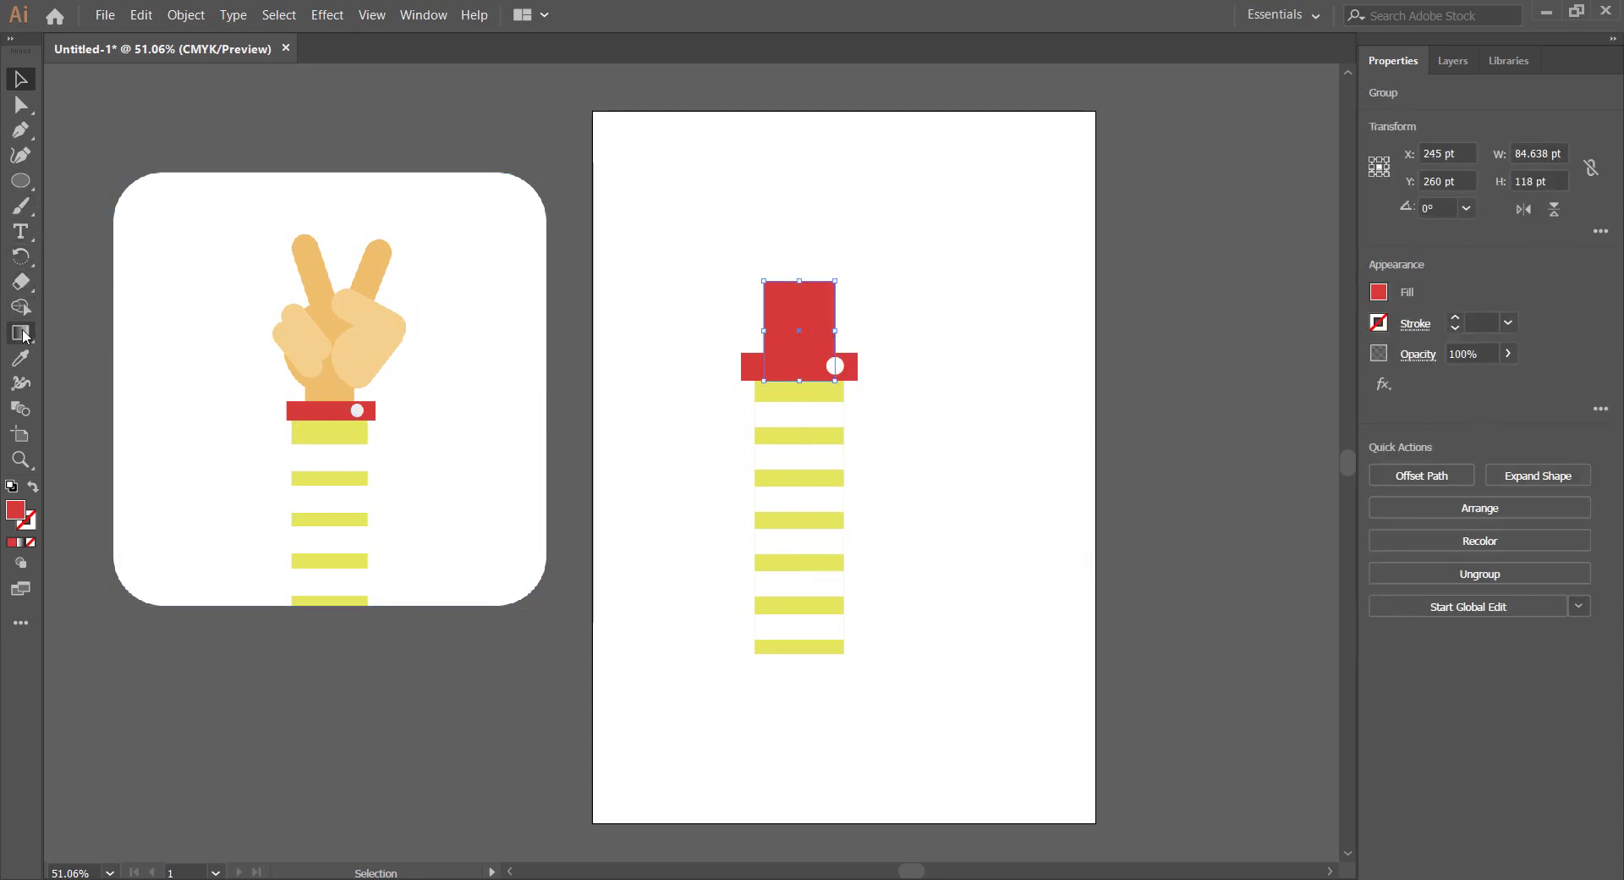
click(21, 358)
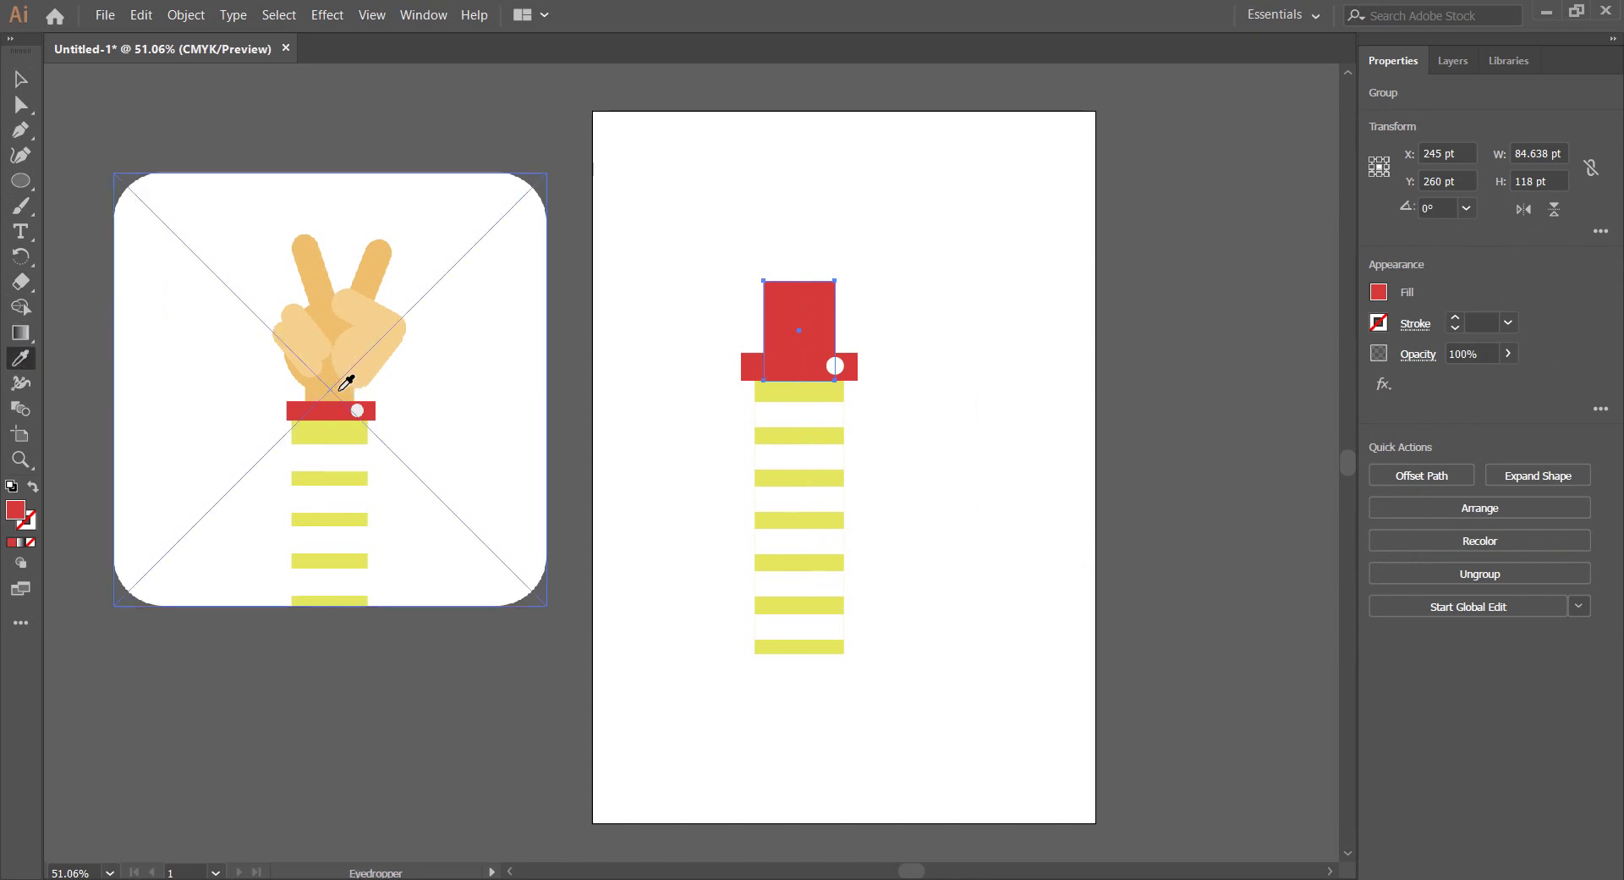
click(341, 389)
click(23, 85)
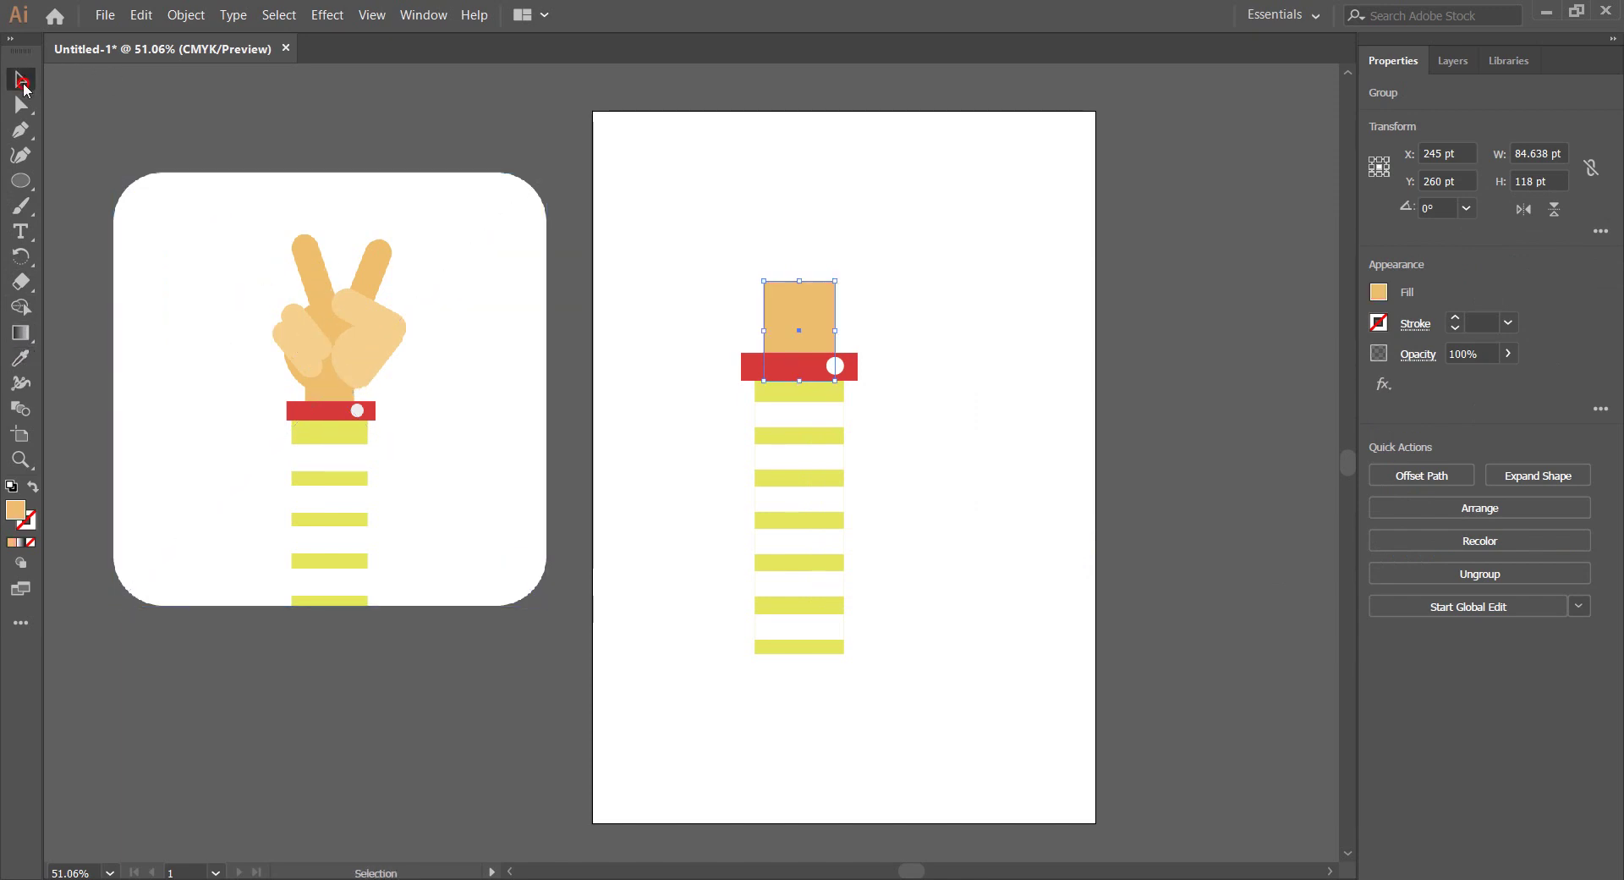
click(642, 214)
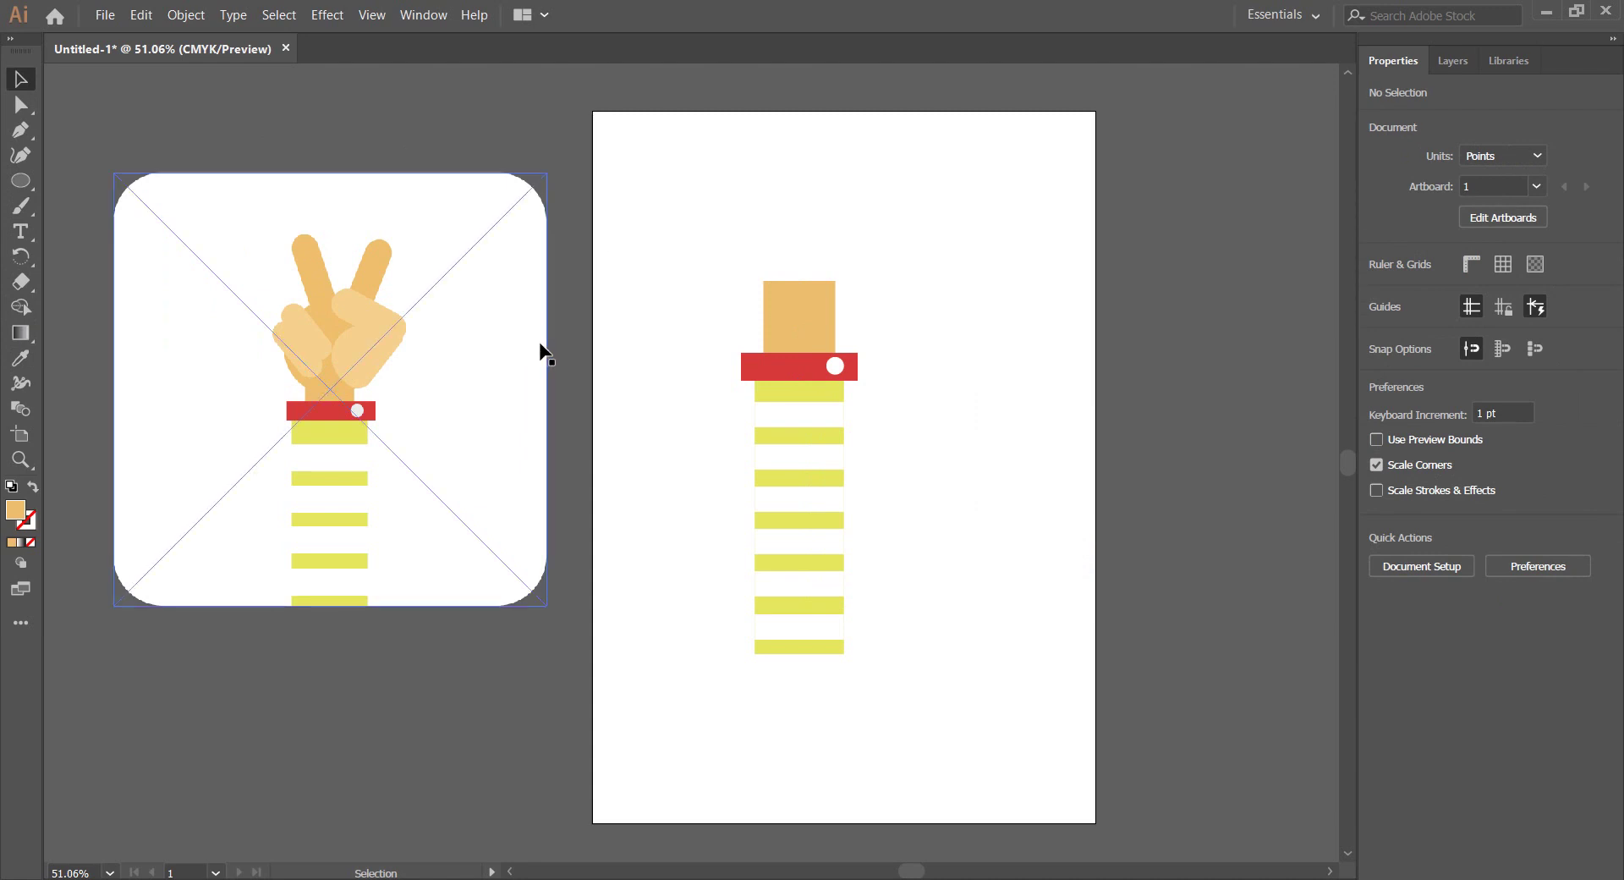
Narrow the skin-tone wrist block to 76 pt wide
click(816, 320)
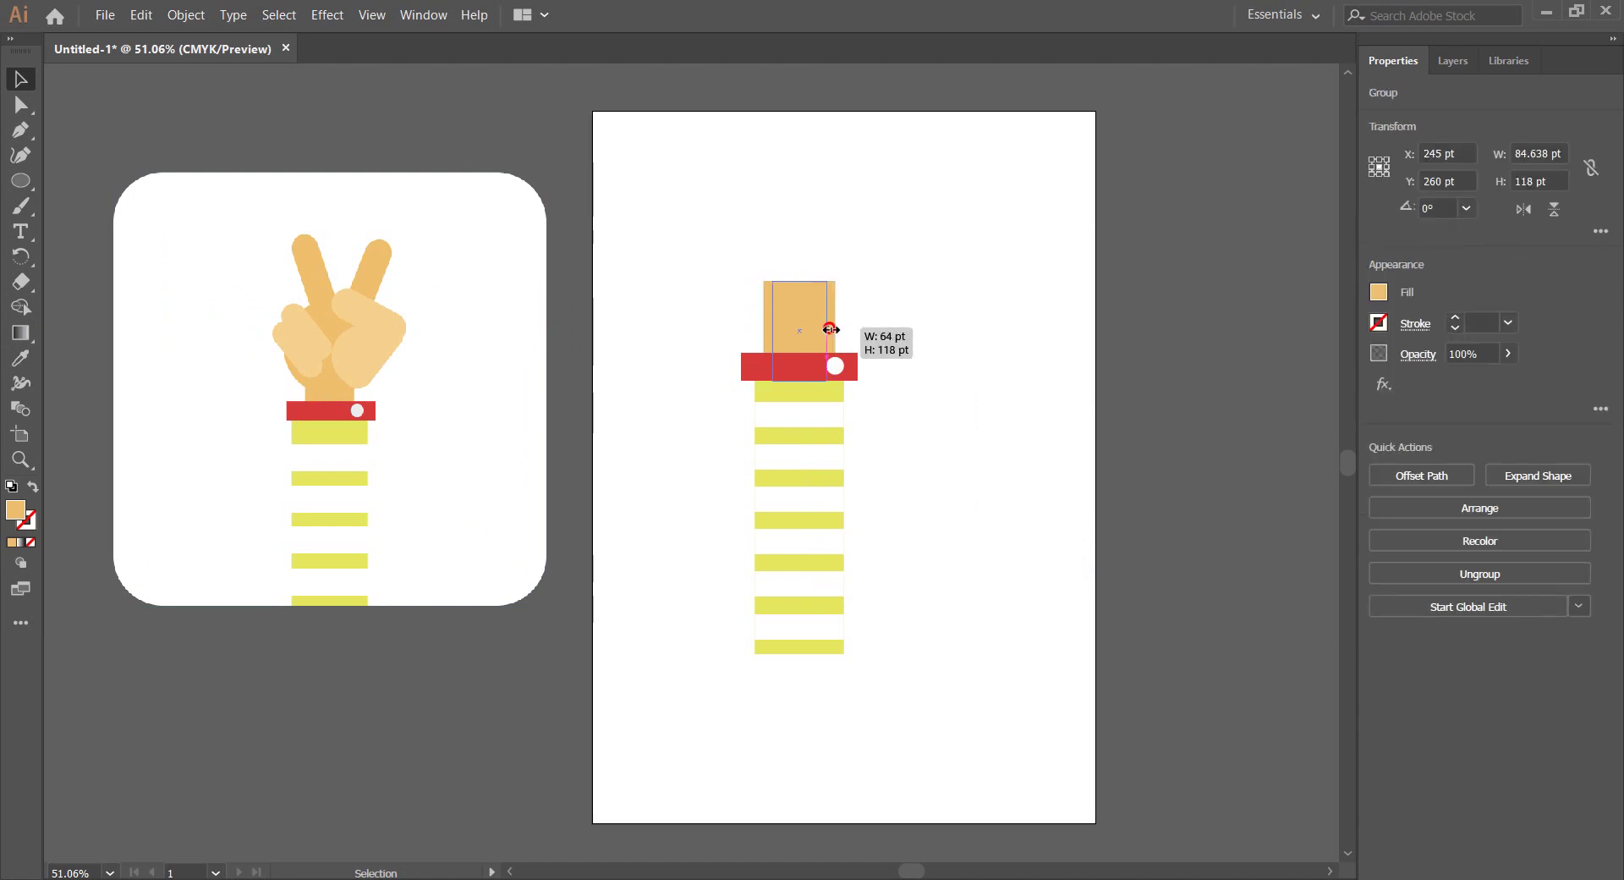
drag(834, 329, 831, 330)
click(985, 330)
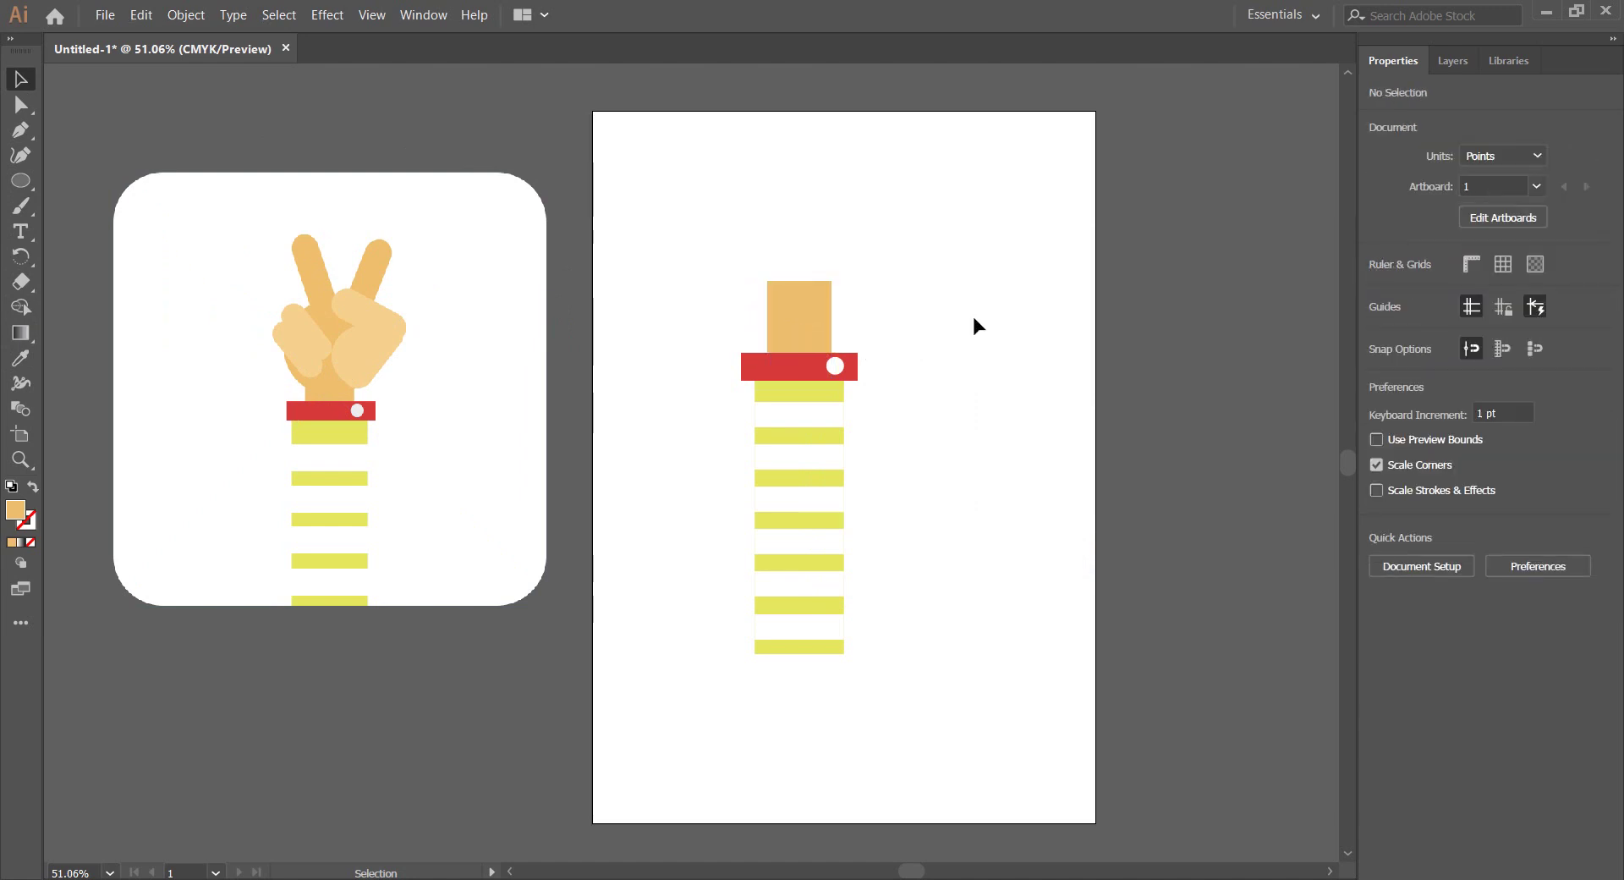
click(796, 315)
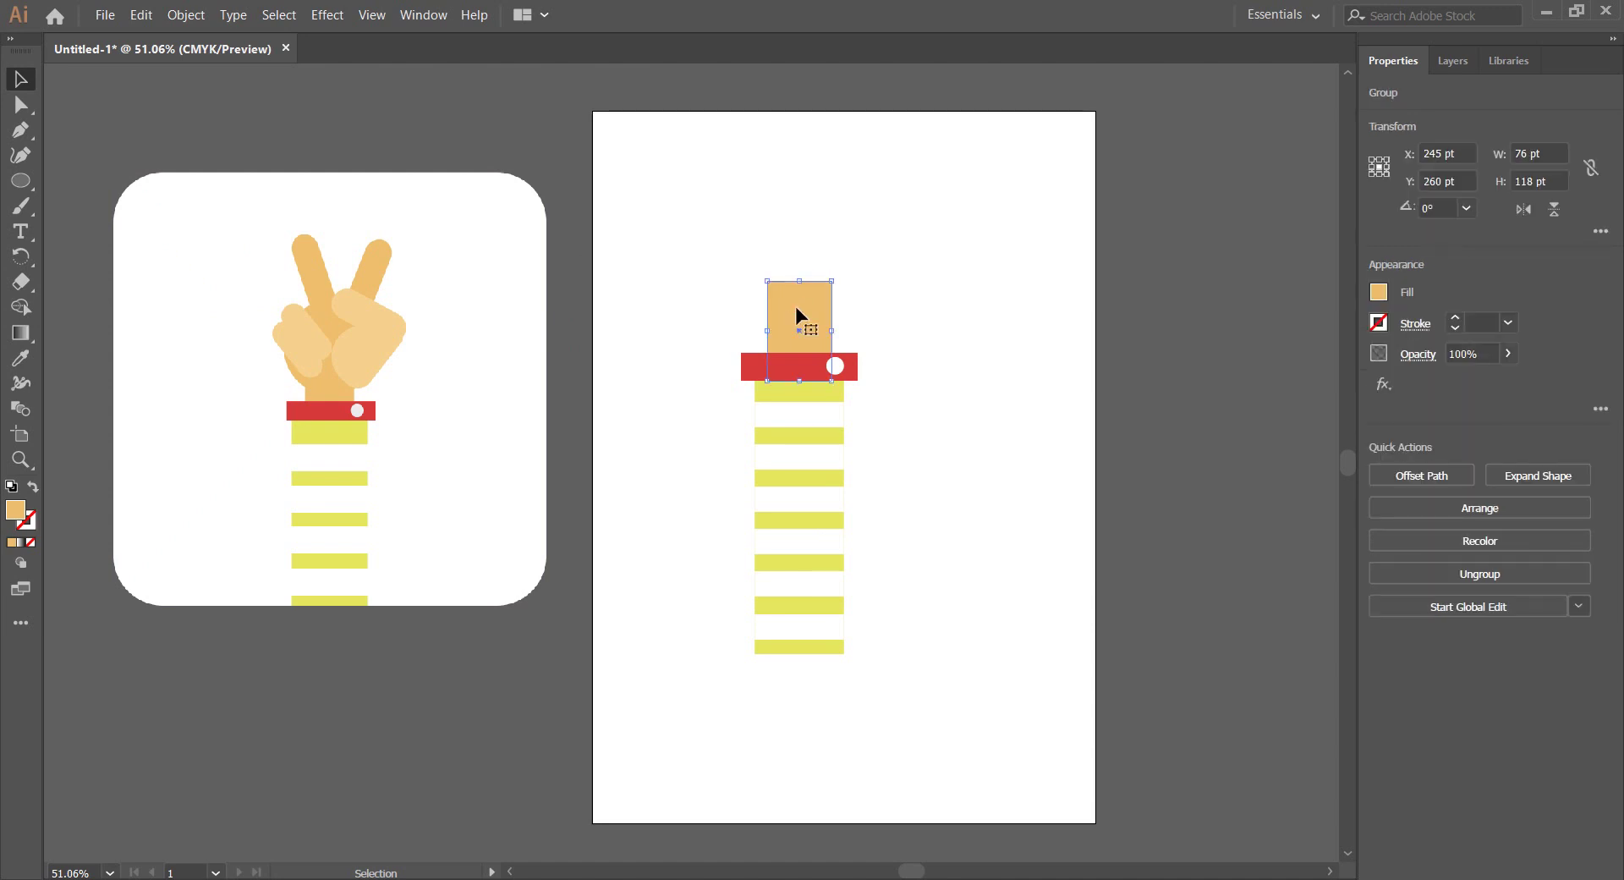
click(670, 269)
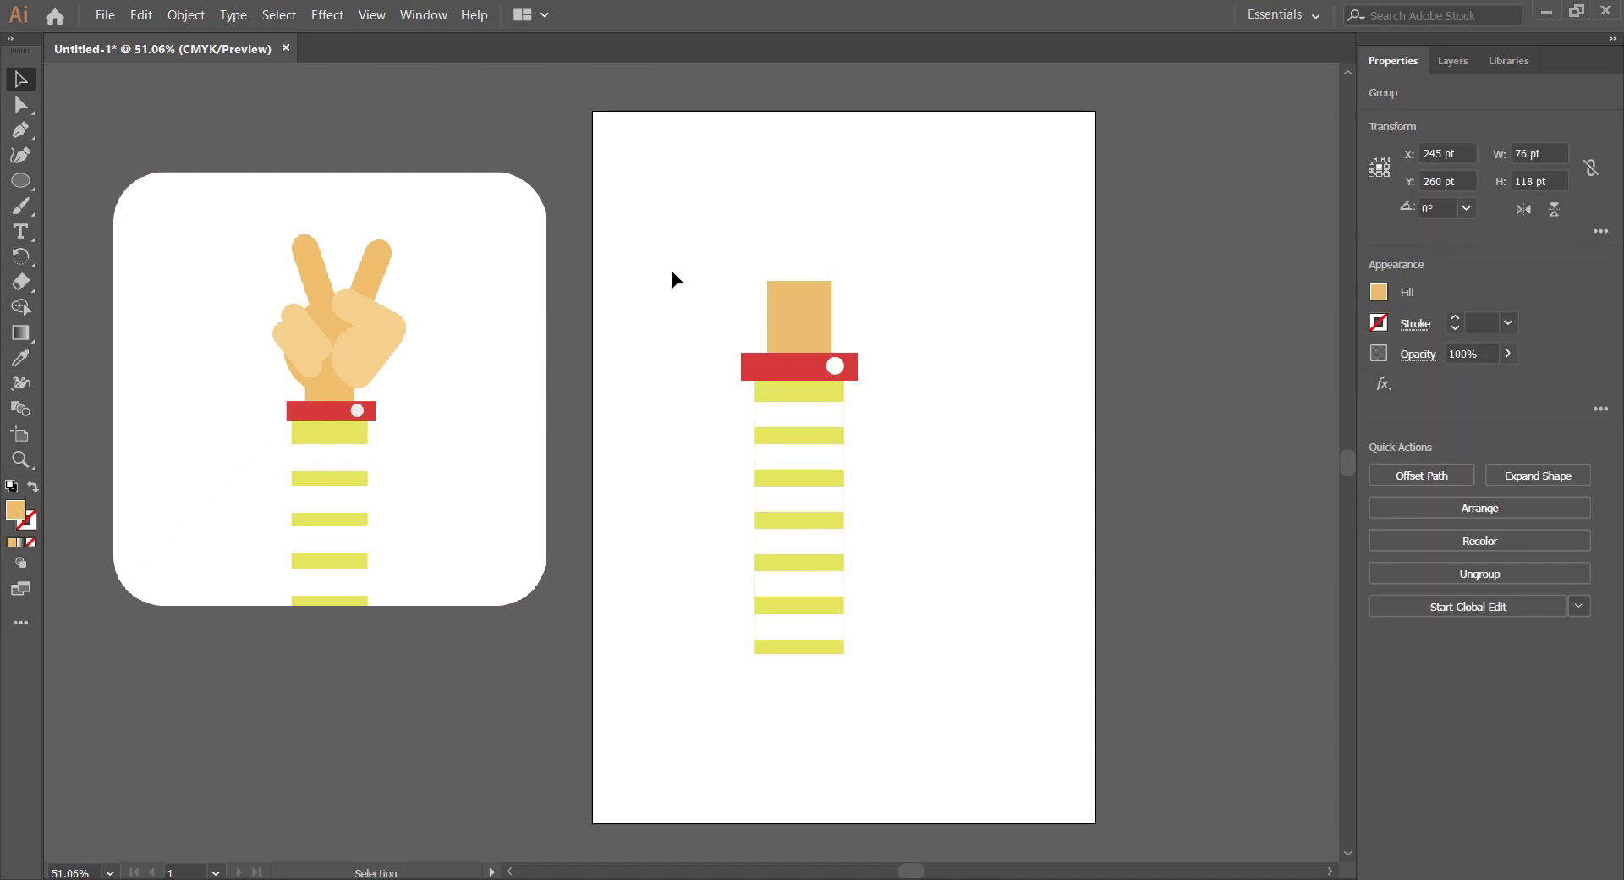
Draw a tan palm circle over the wrist and centre it
click(20, 180)
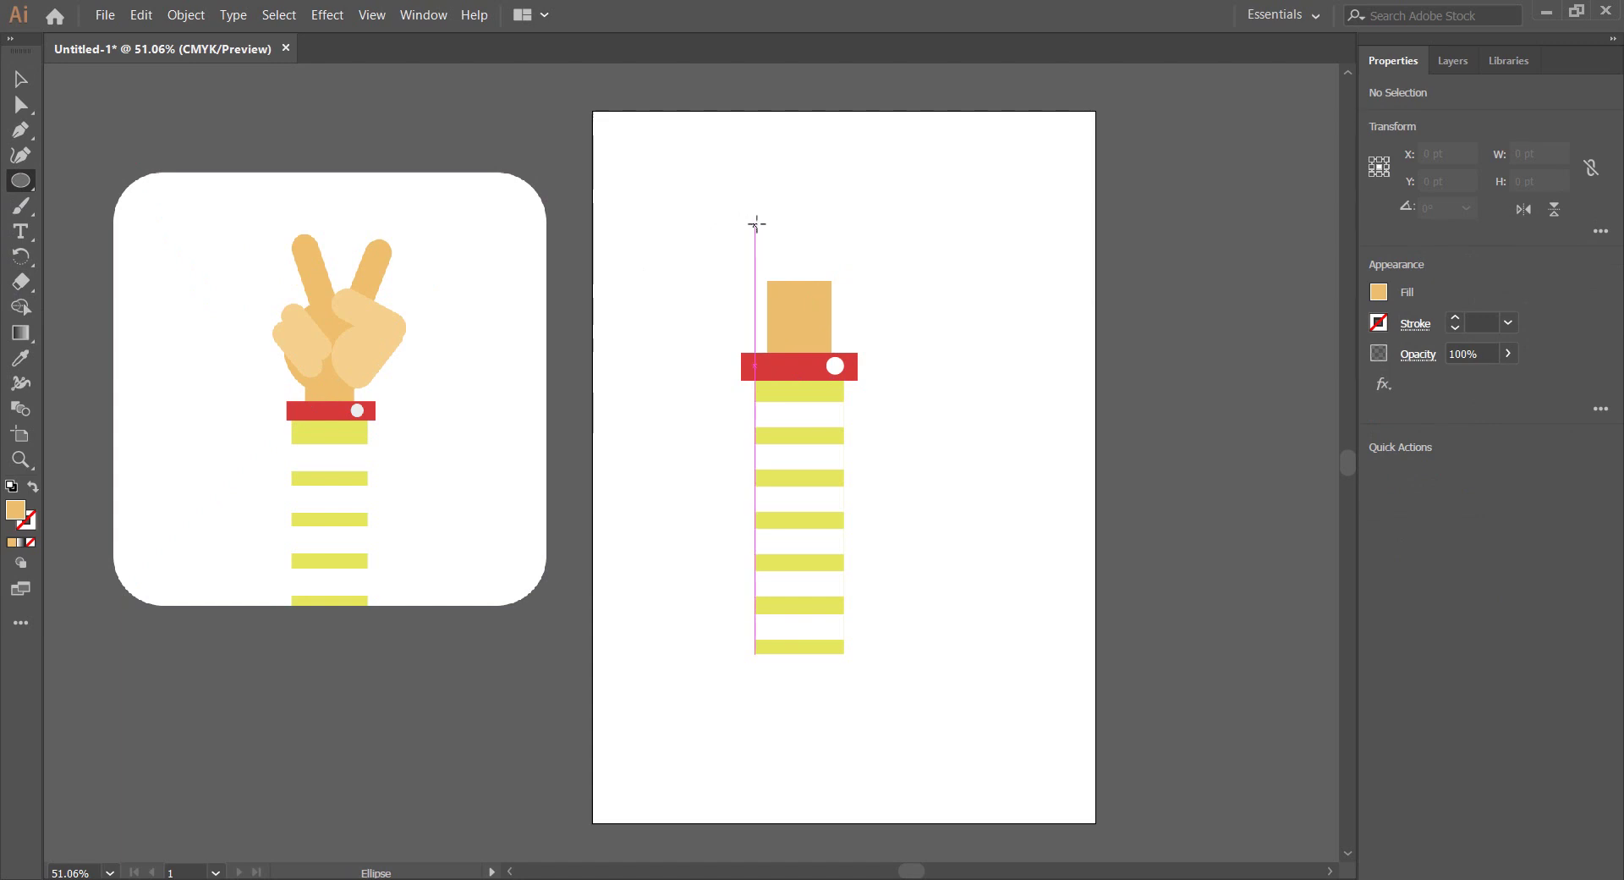
drag(755, 226, 861, 333)
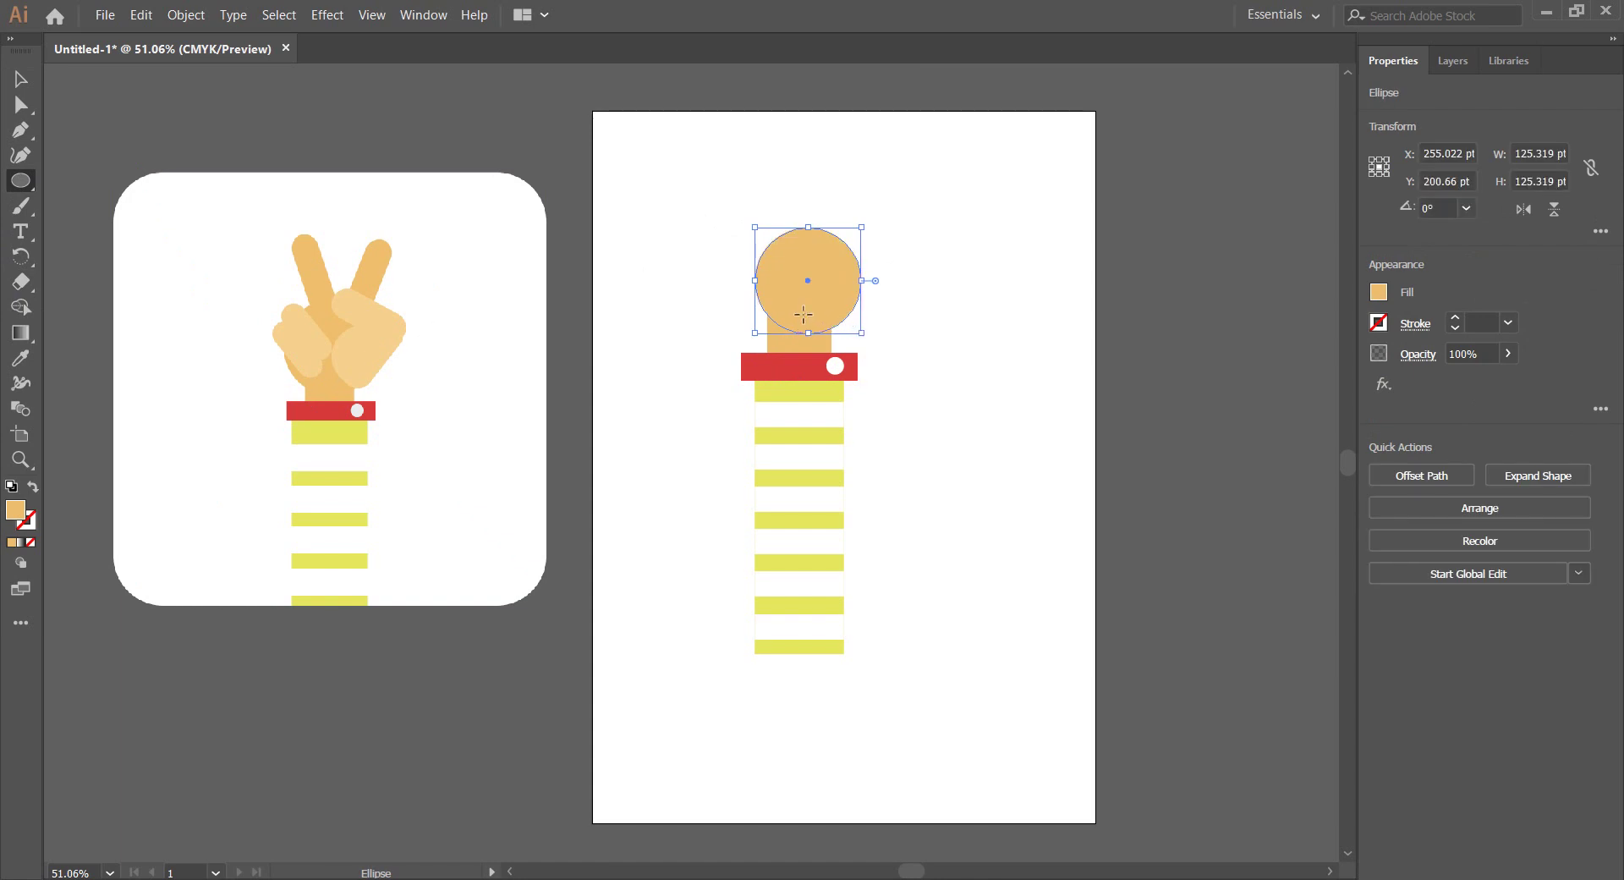
key(shift+Left)
key(shift+Left)
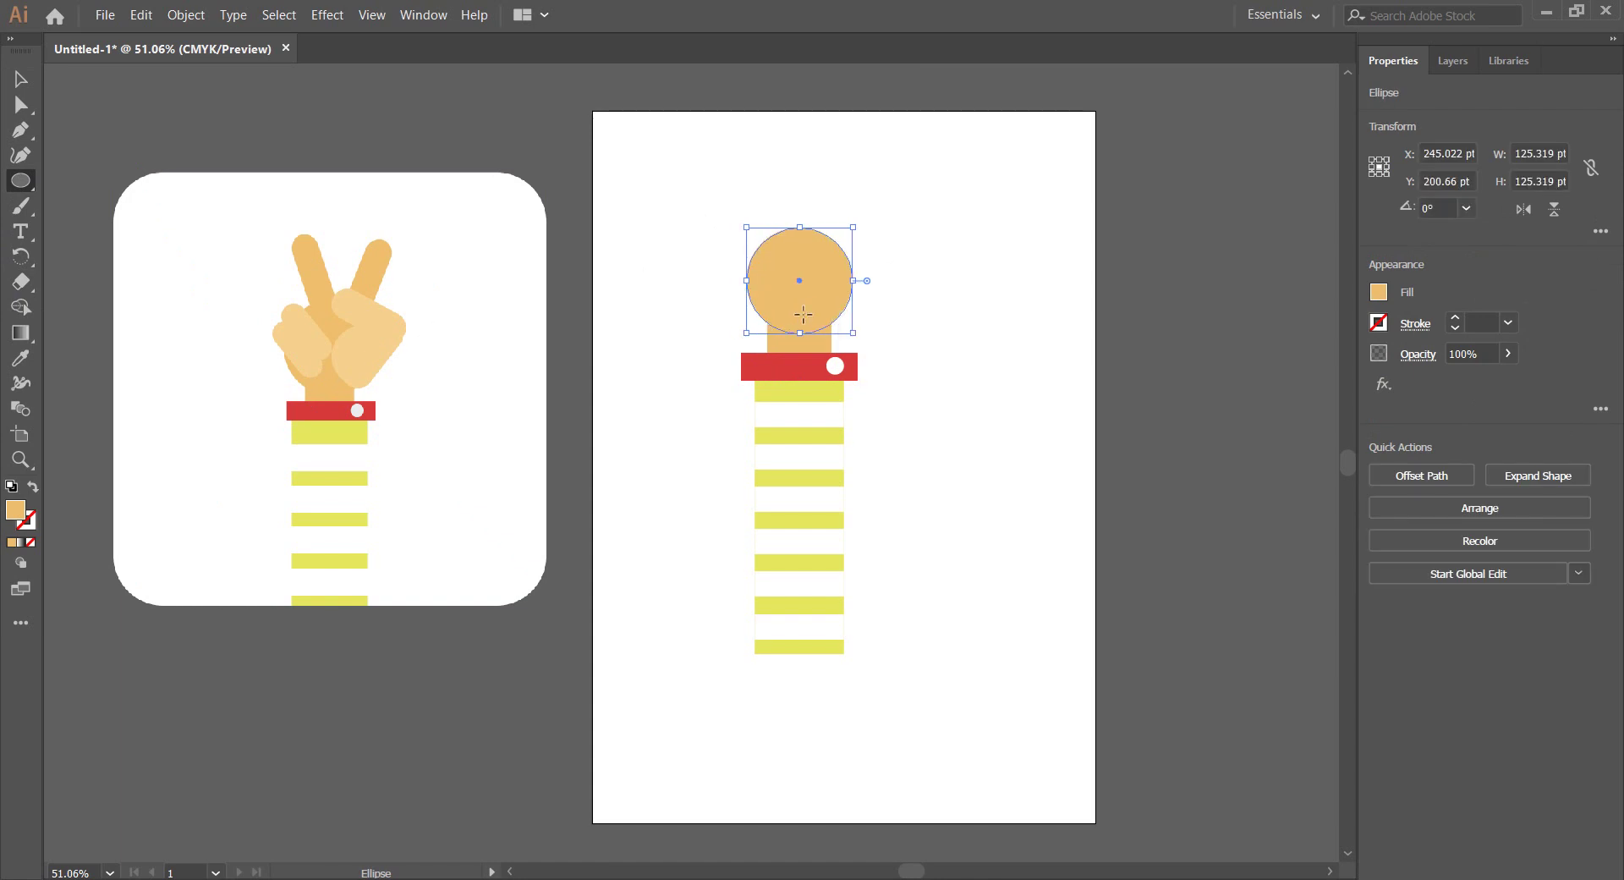
click(20, 79)
click(256, 139)
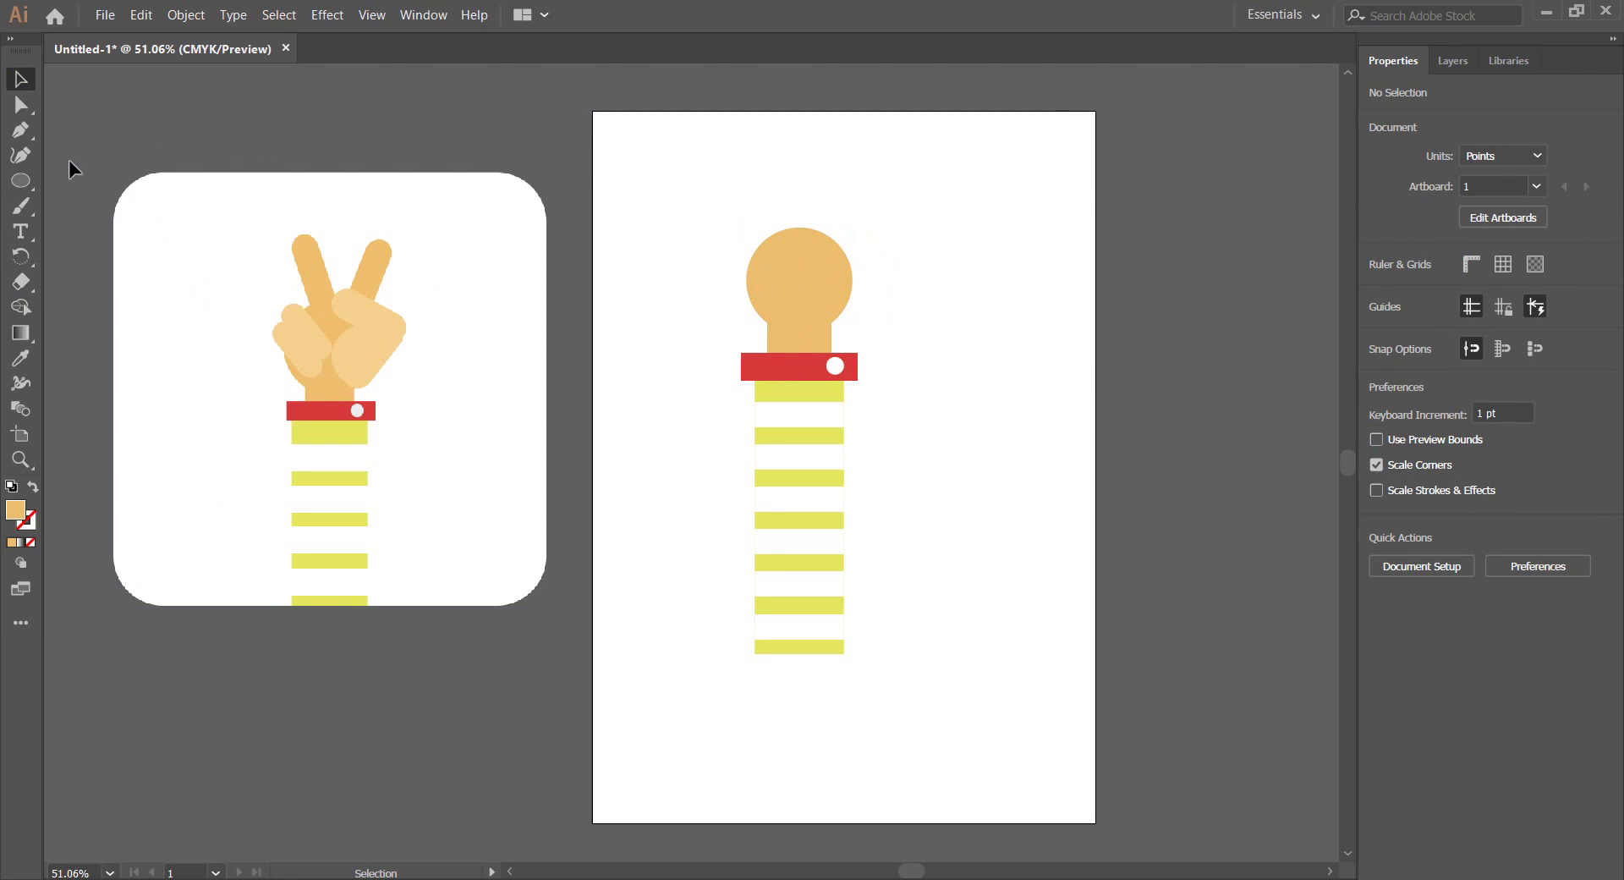
Draw a tall finger above the palm, round its ends into a capsule and tilt it left
click(23, 188)
click(107, 182)
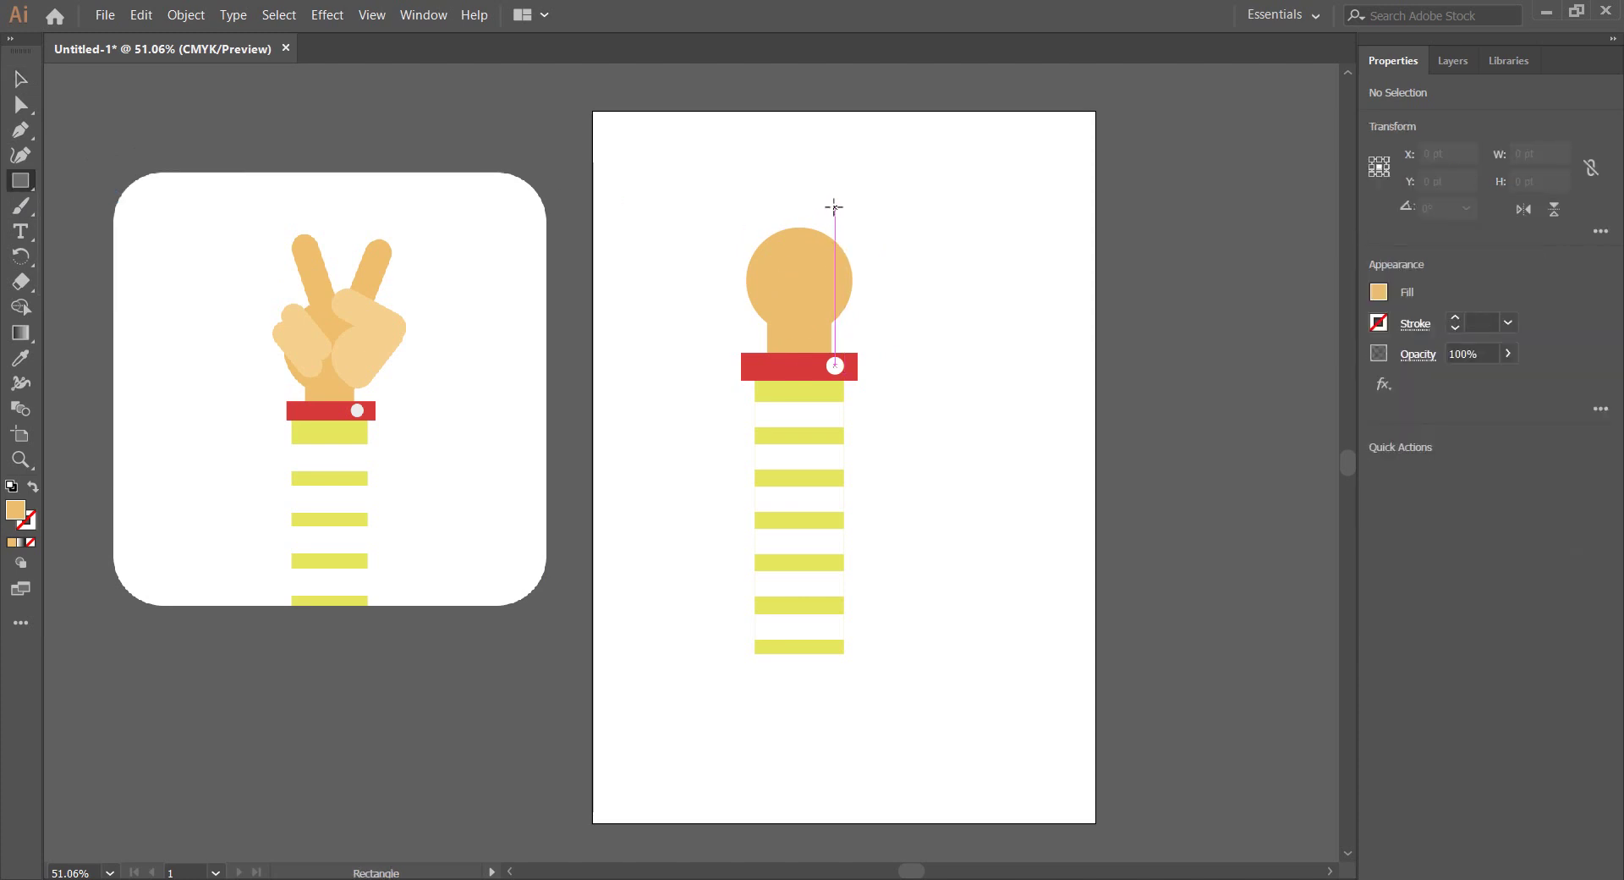
drag(767, 166, 795, 249)
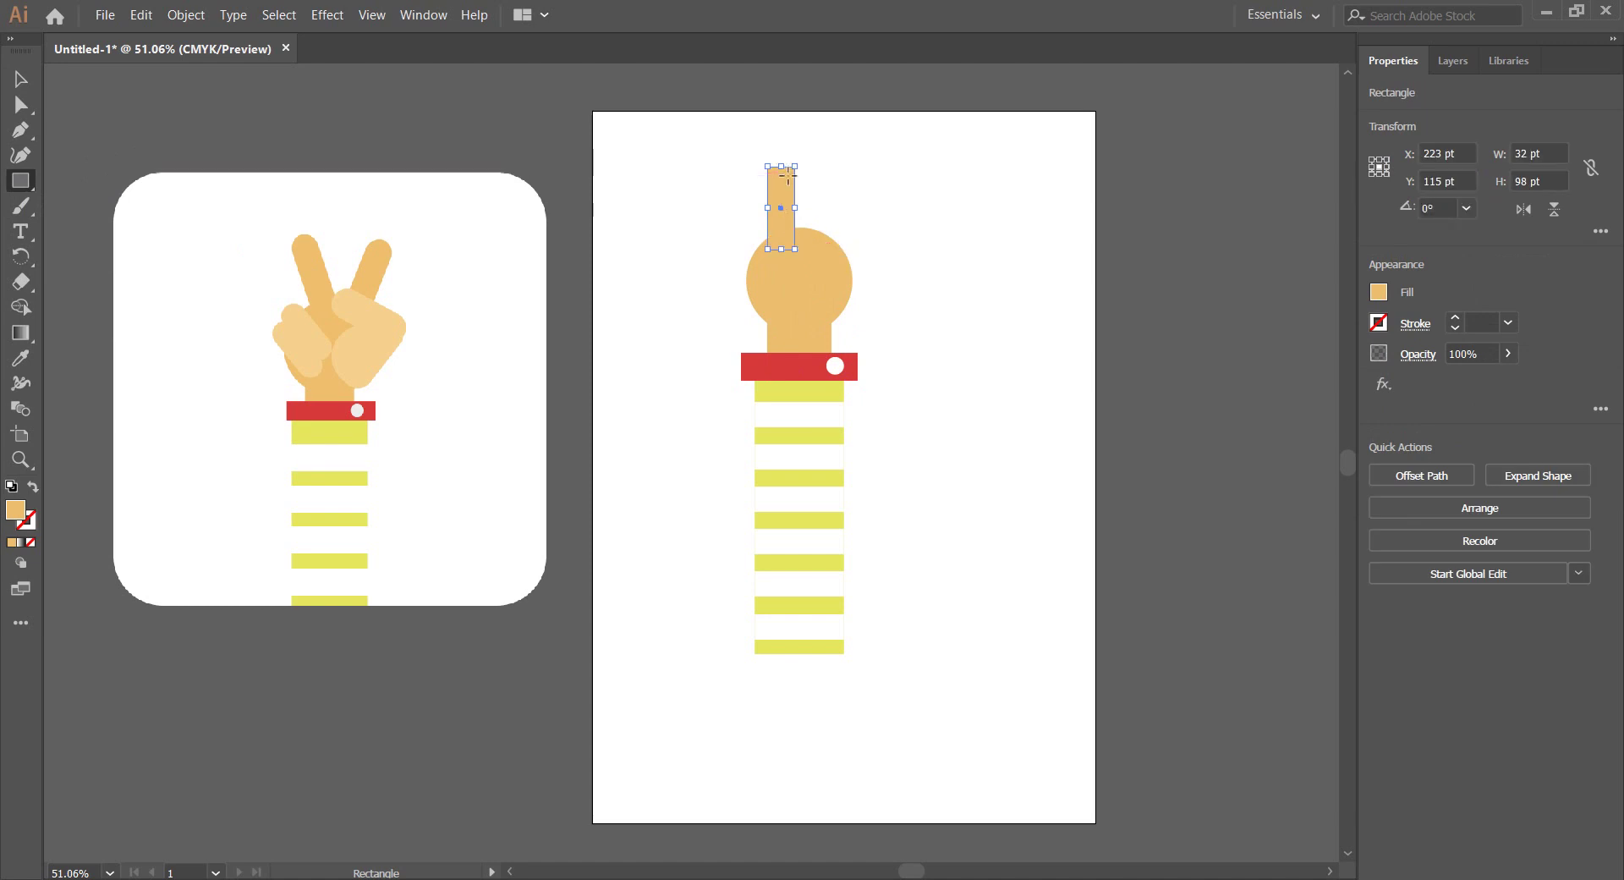
key(a)
drag(784, 180, 782, 203)
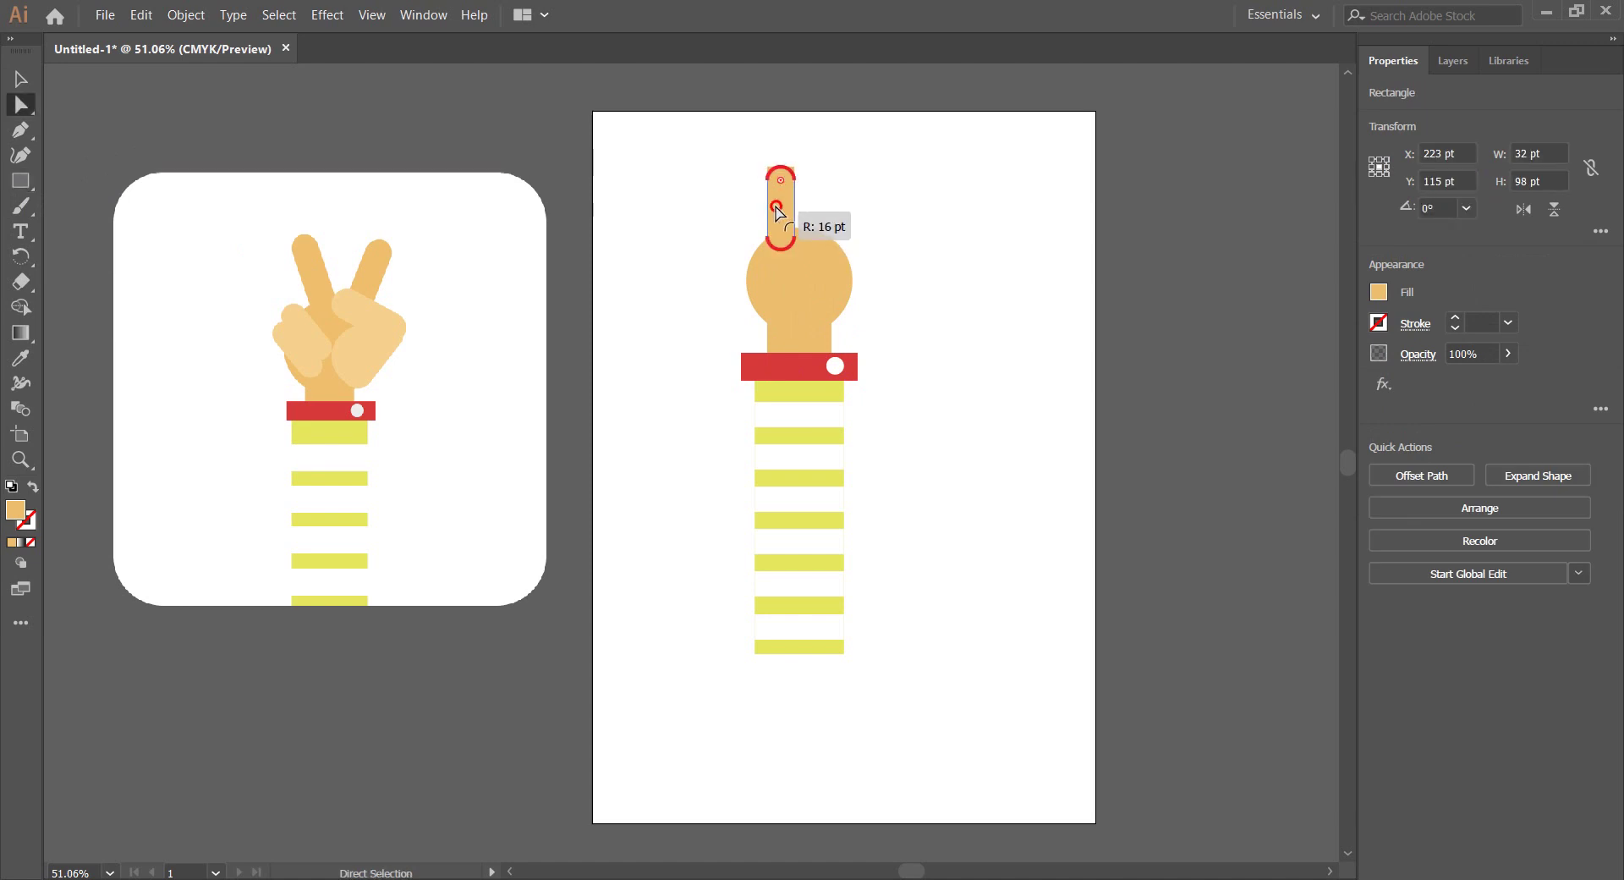
click(25, 79)
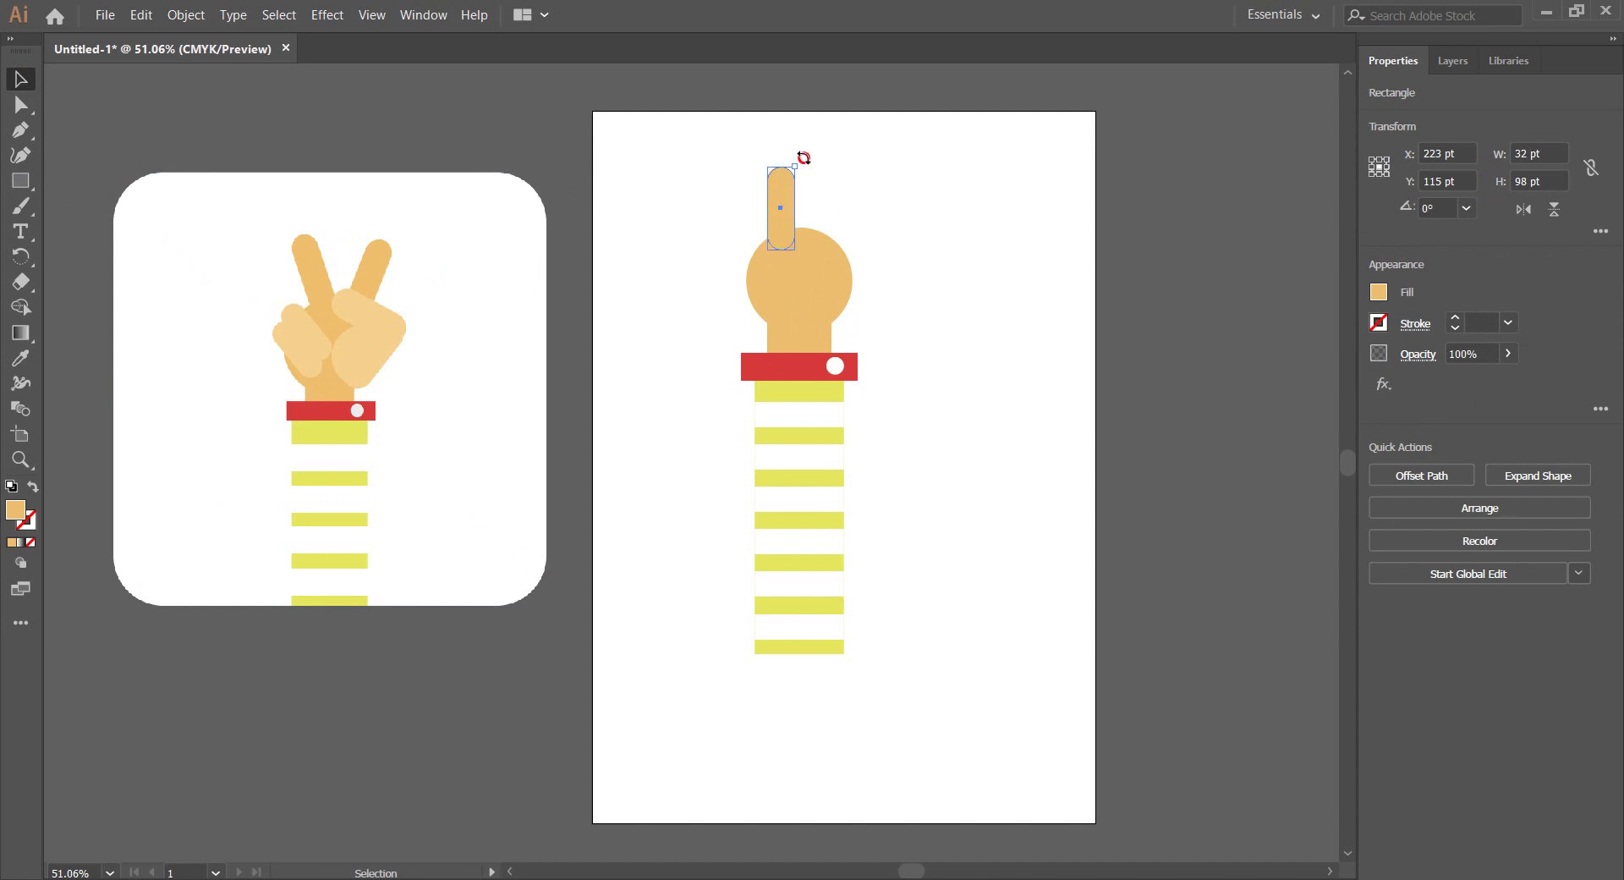
drag(804, 158, 774, 140)
click(859, 188)
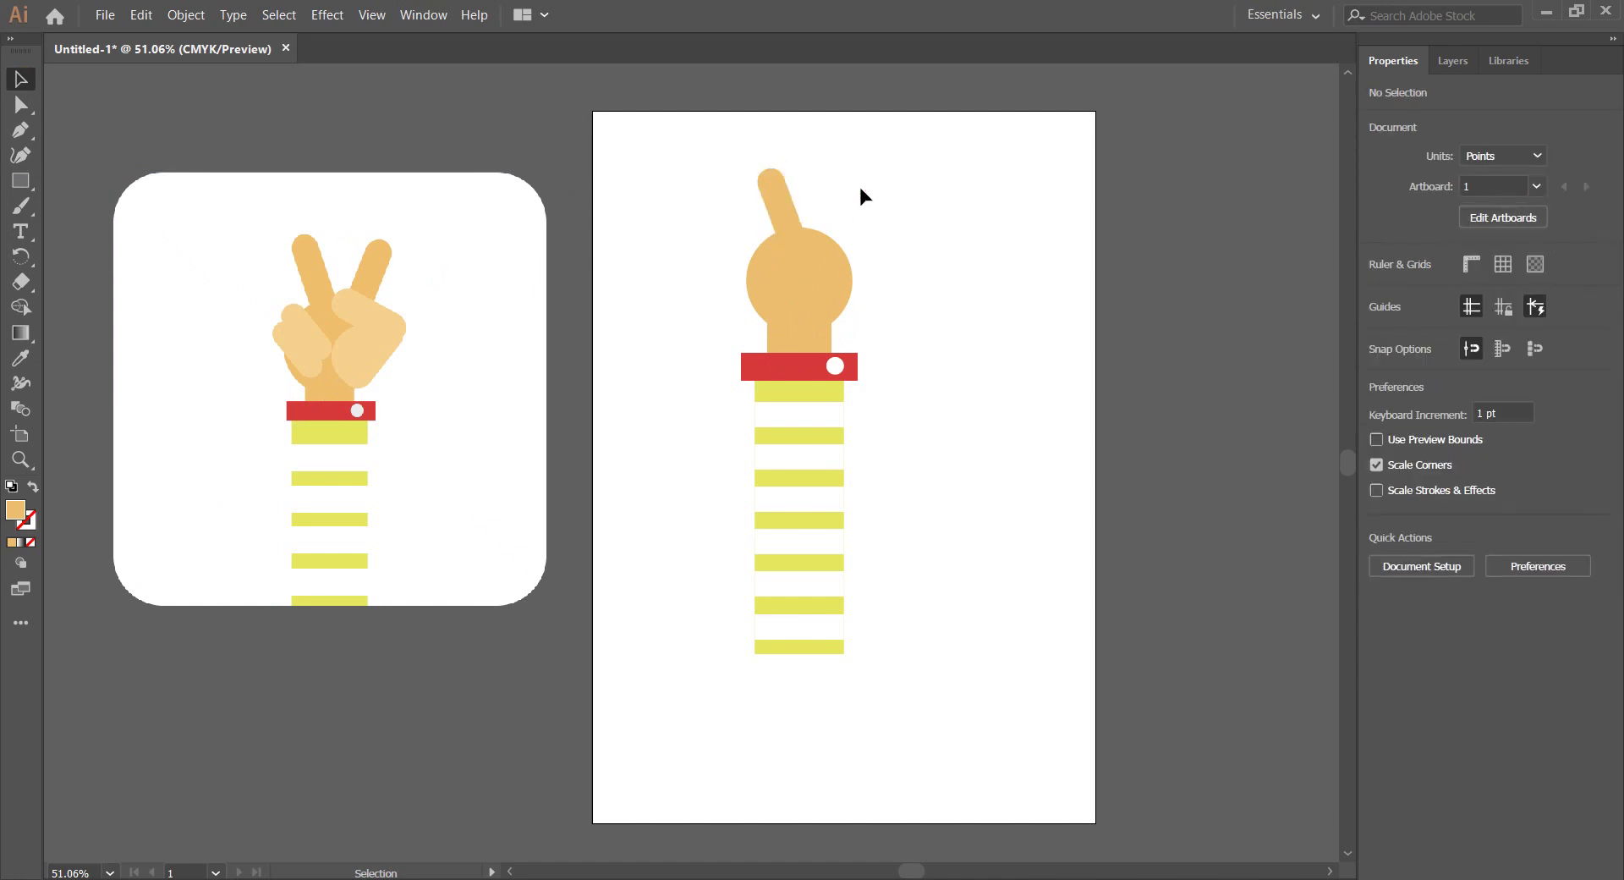
Paste a mirrored copy of the finger leaning right to form the V
ctrl+click(781, 204)
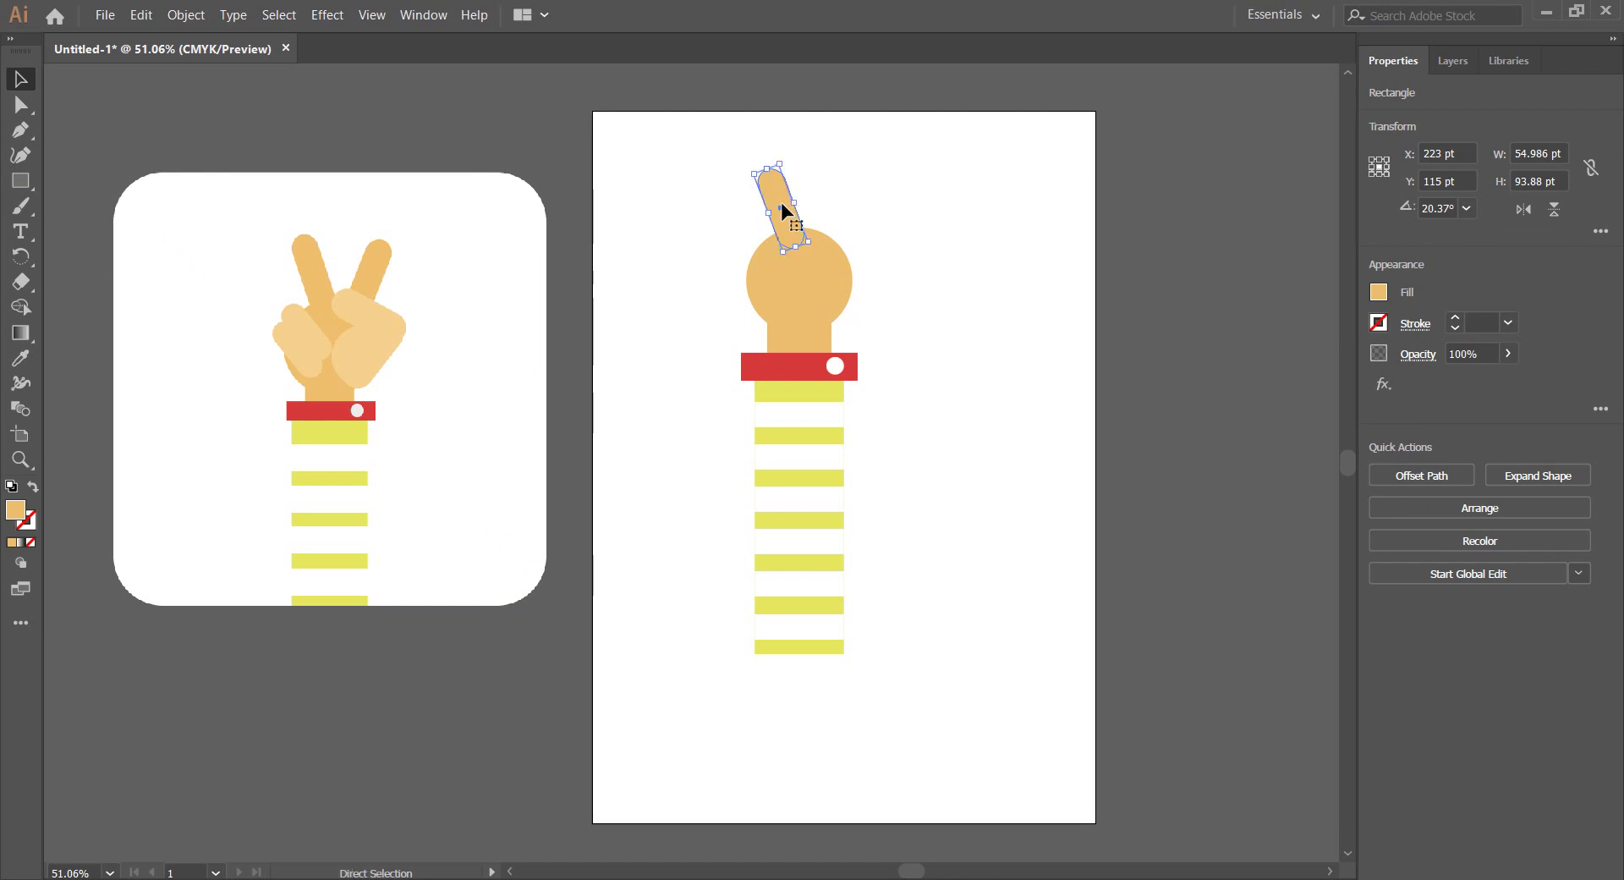
key(ctrl+c)
key(ctrl+f)
click(1526, 210)
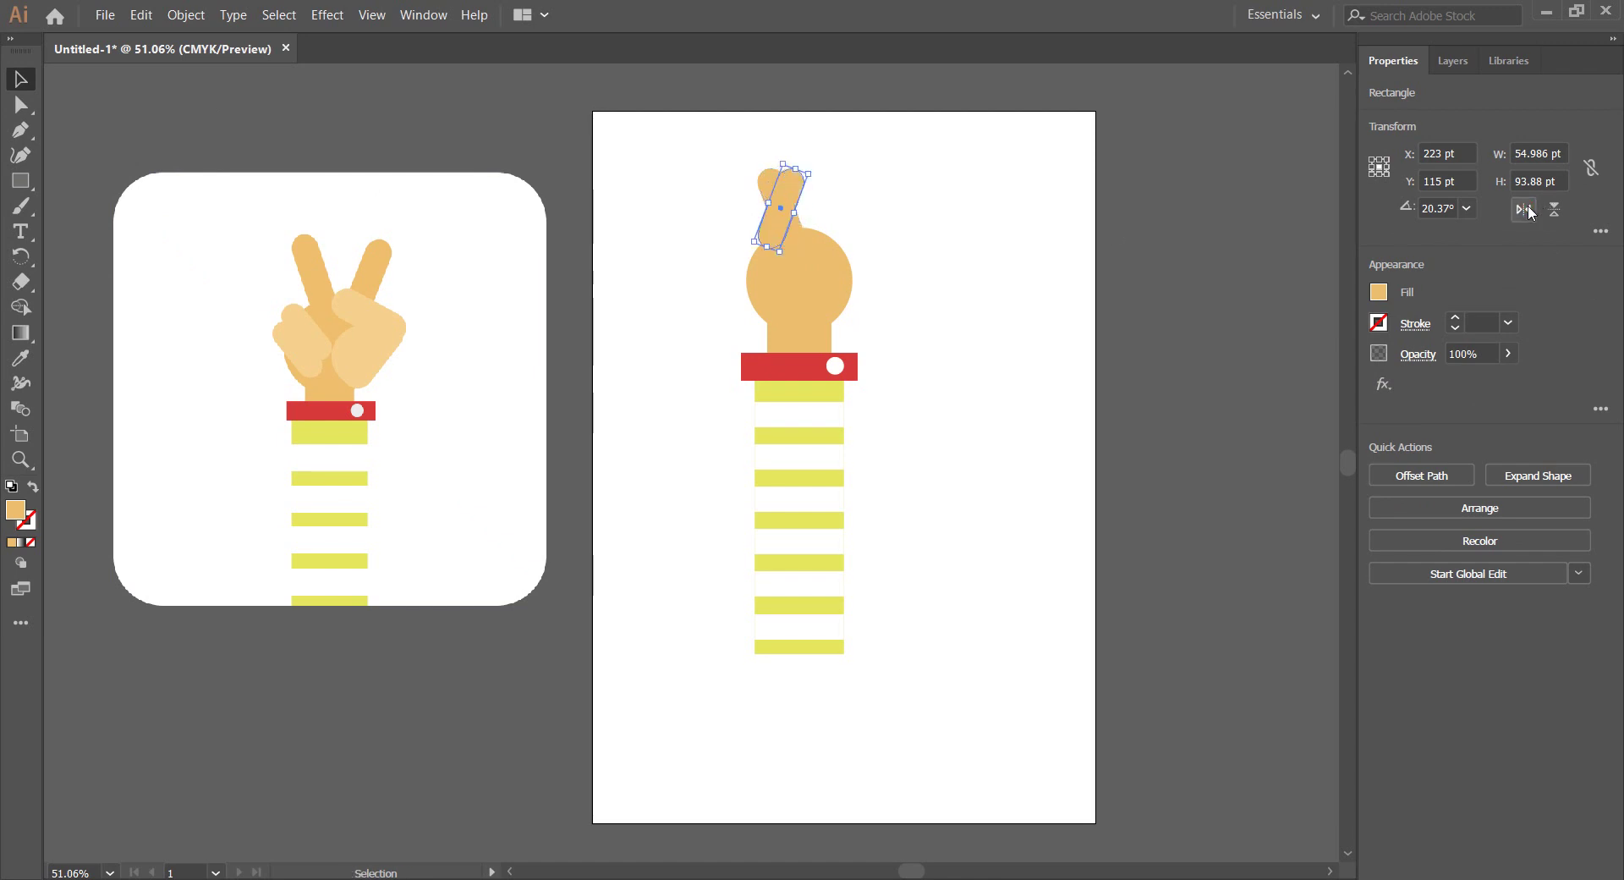
key(shift+Right)
key(shift+Right)
key(shift+Right)
key(shift+Right)
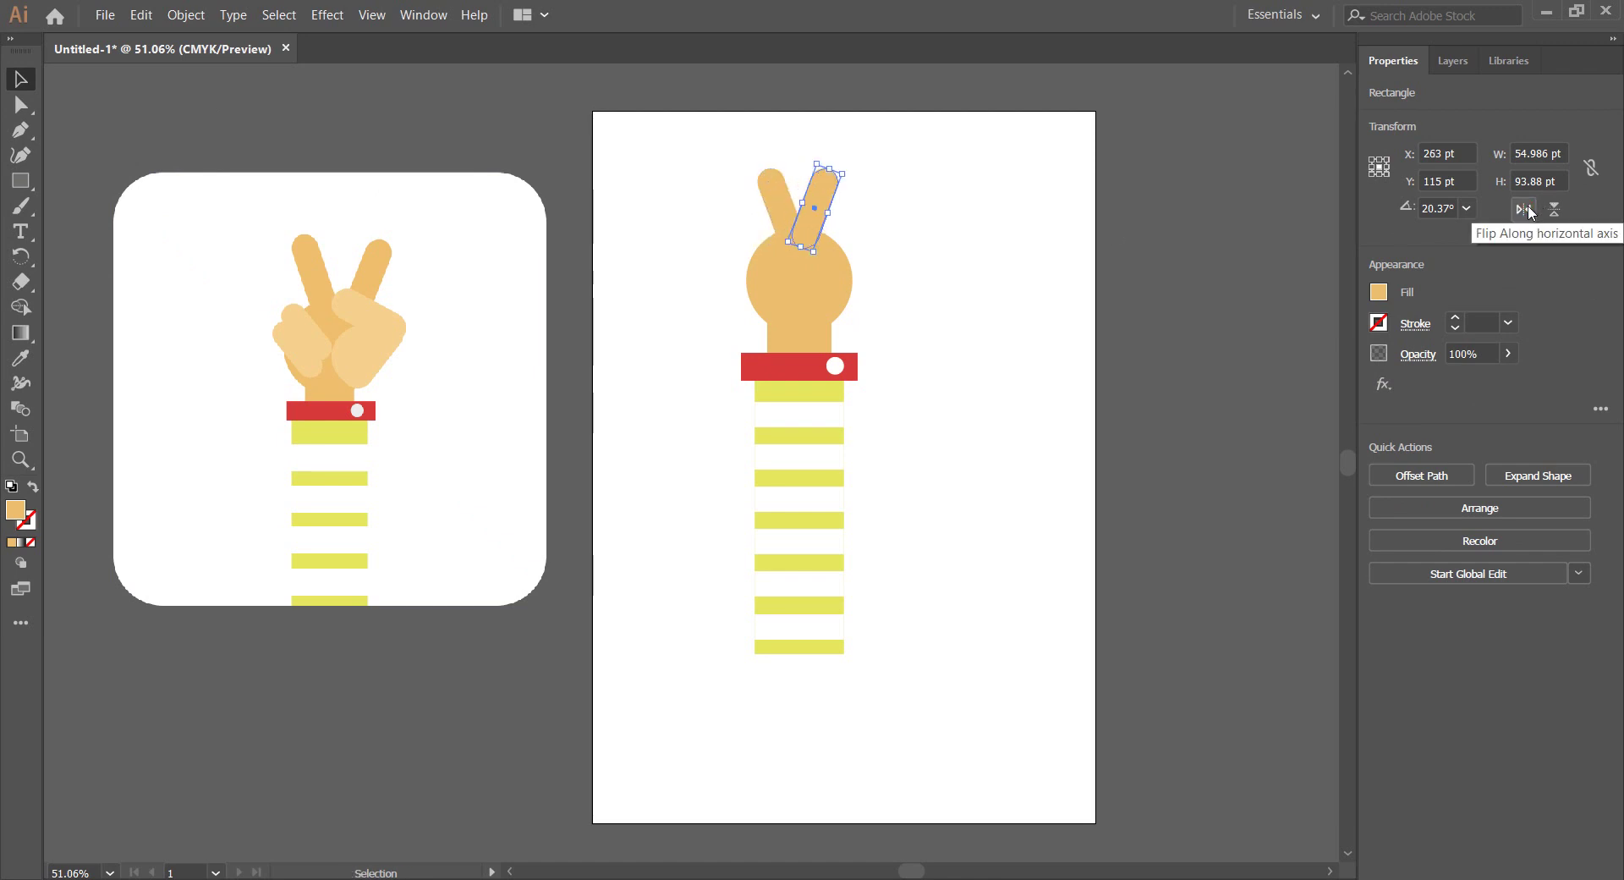
key(shift+Right)
key(shift+Right)
key(shift+Right)
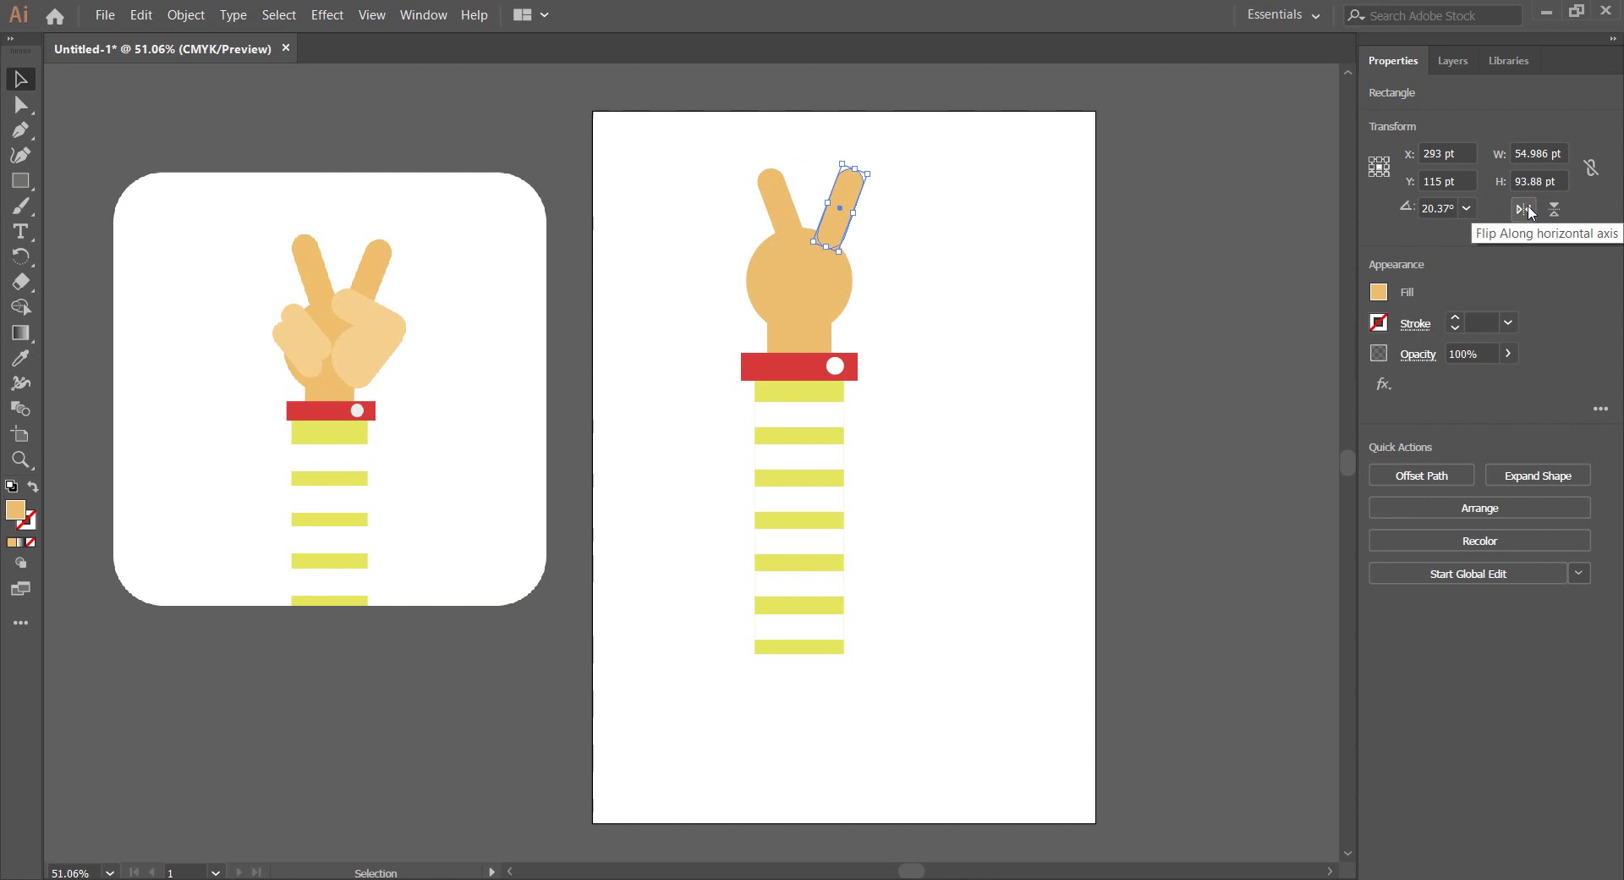
click(931, 200)
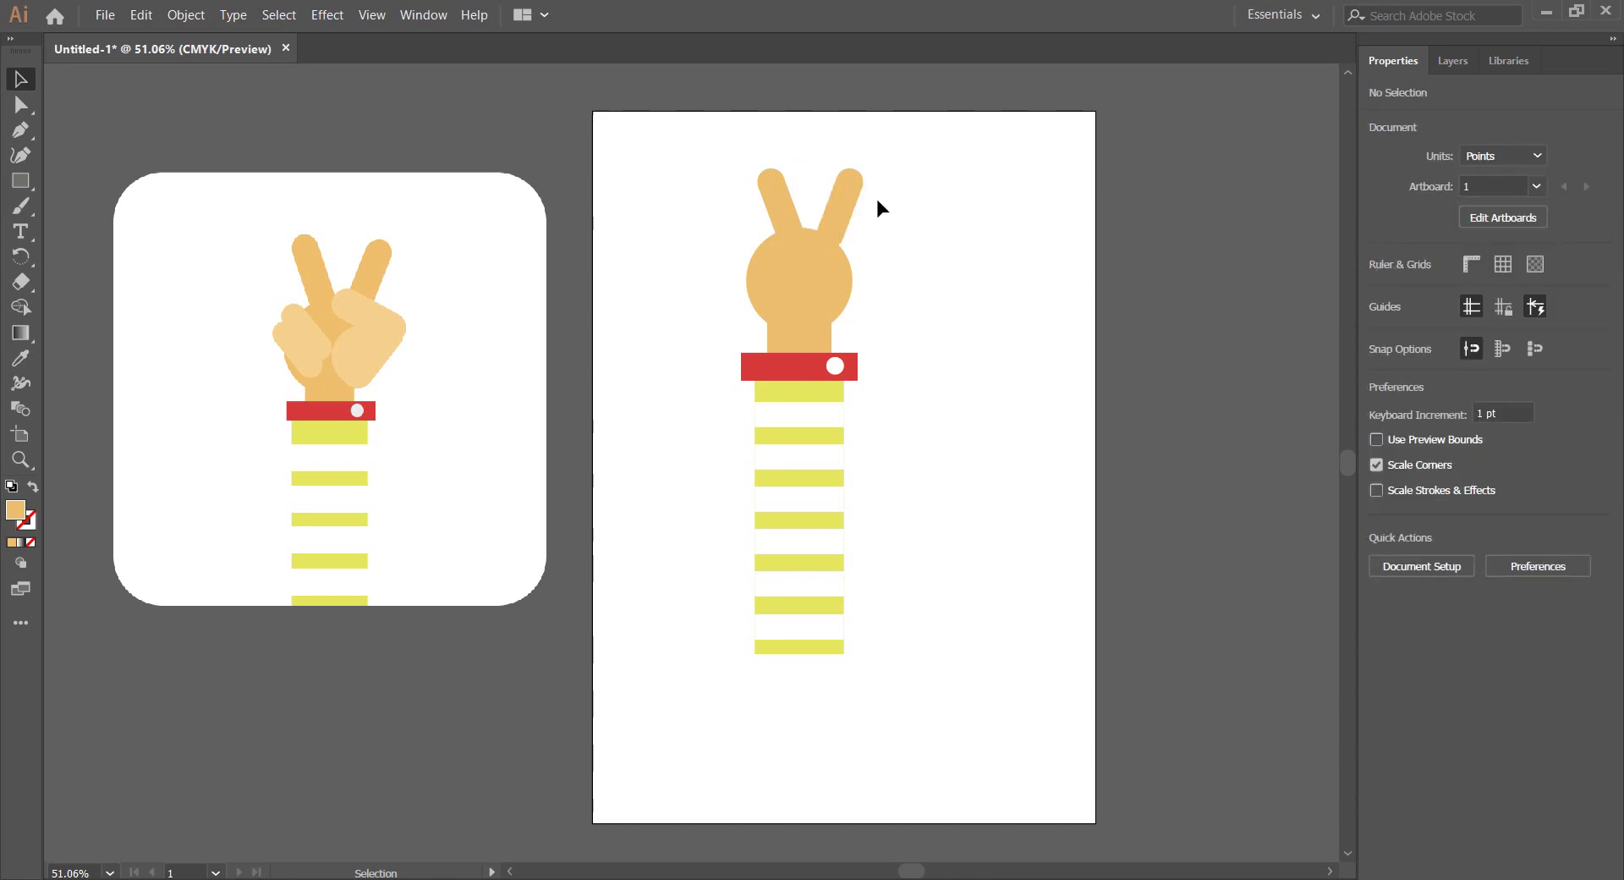
ctrl+click(841, 208)
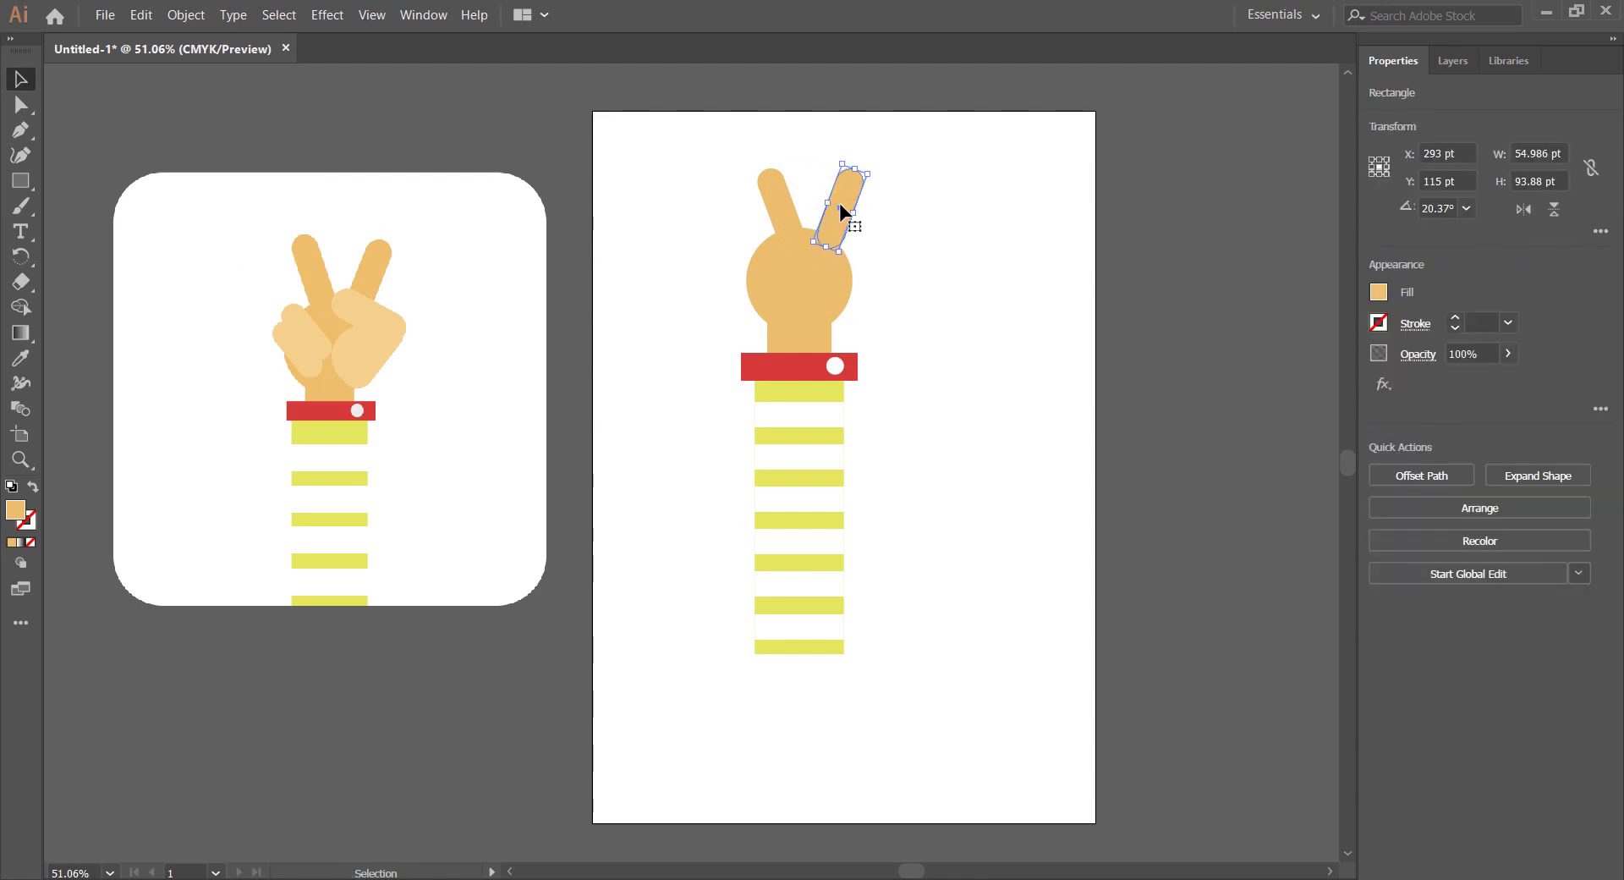
Copy a finger onto the palm, turned nearly horizontal on its right edge as a folded finger
drag(841, 207, 910, 301)
drag(863, 250, 856, 252)
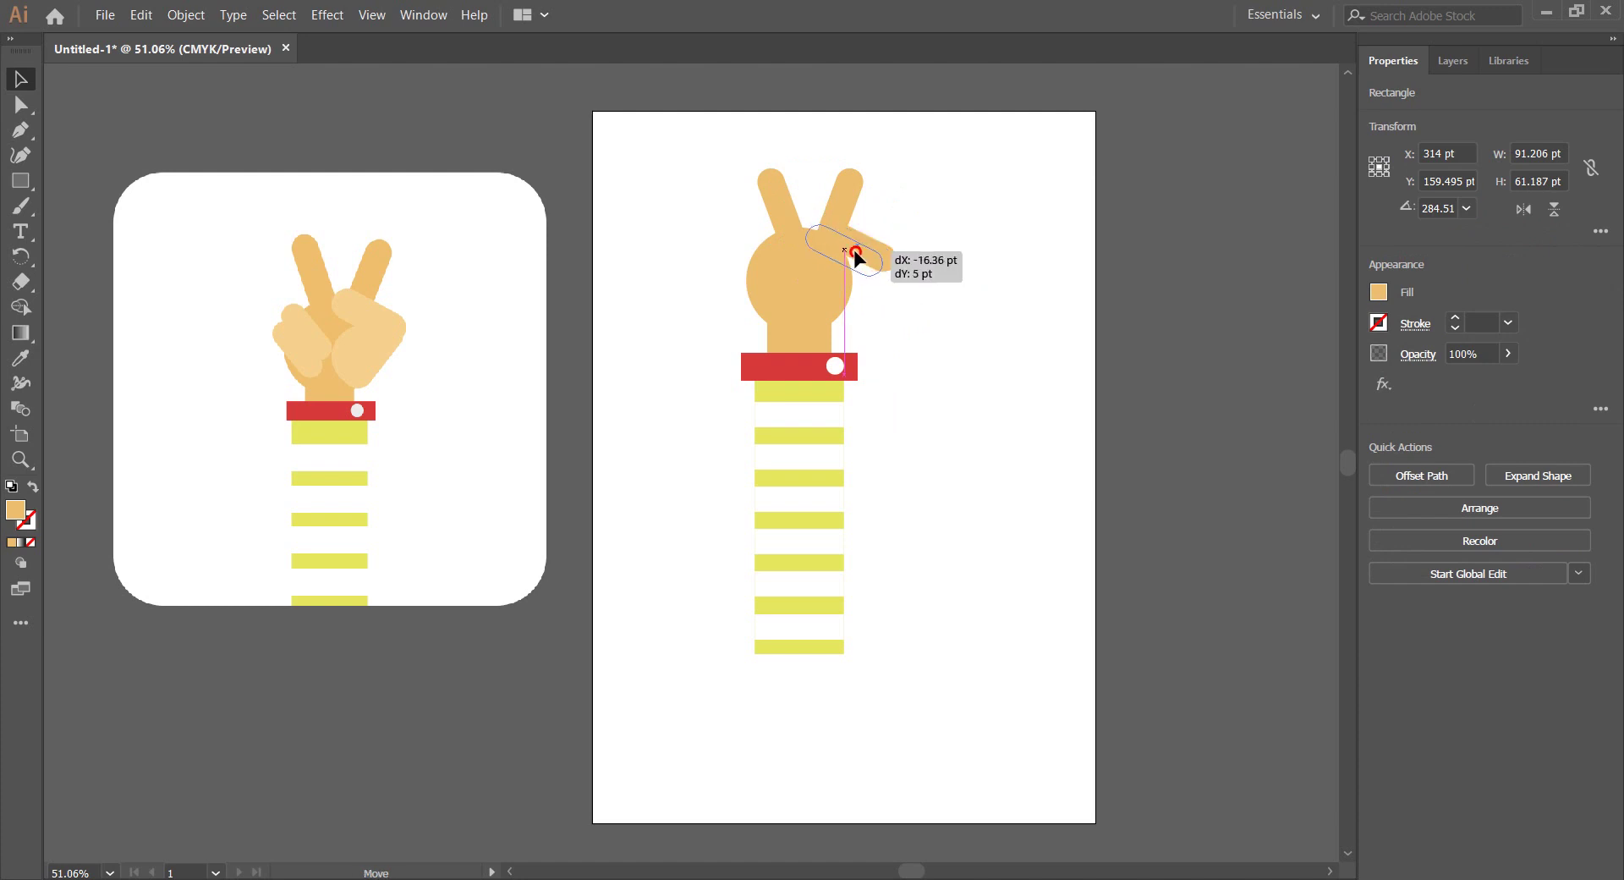
drag(856, 252, 857, 253)
click(977, 301)
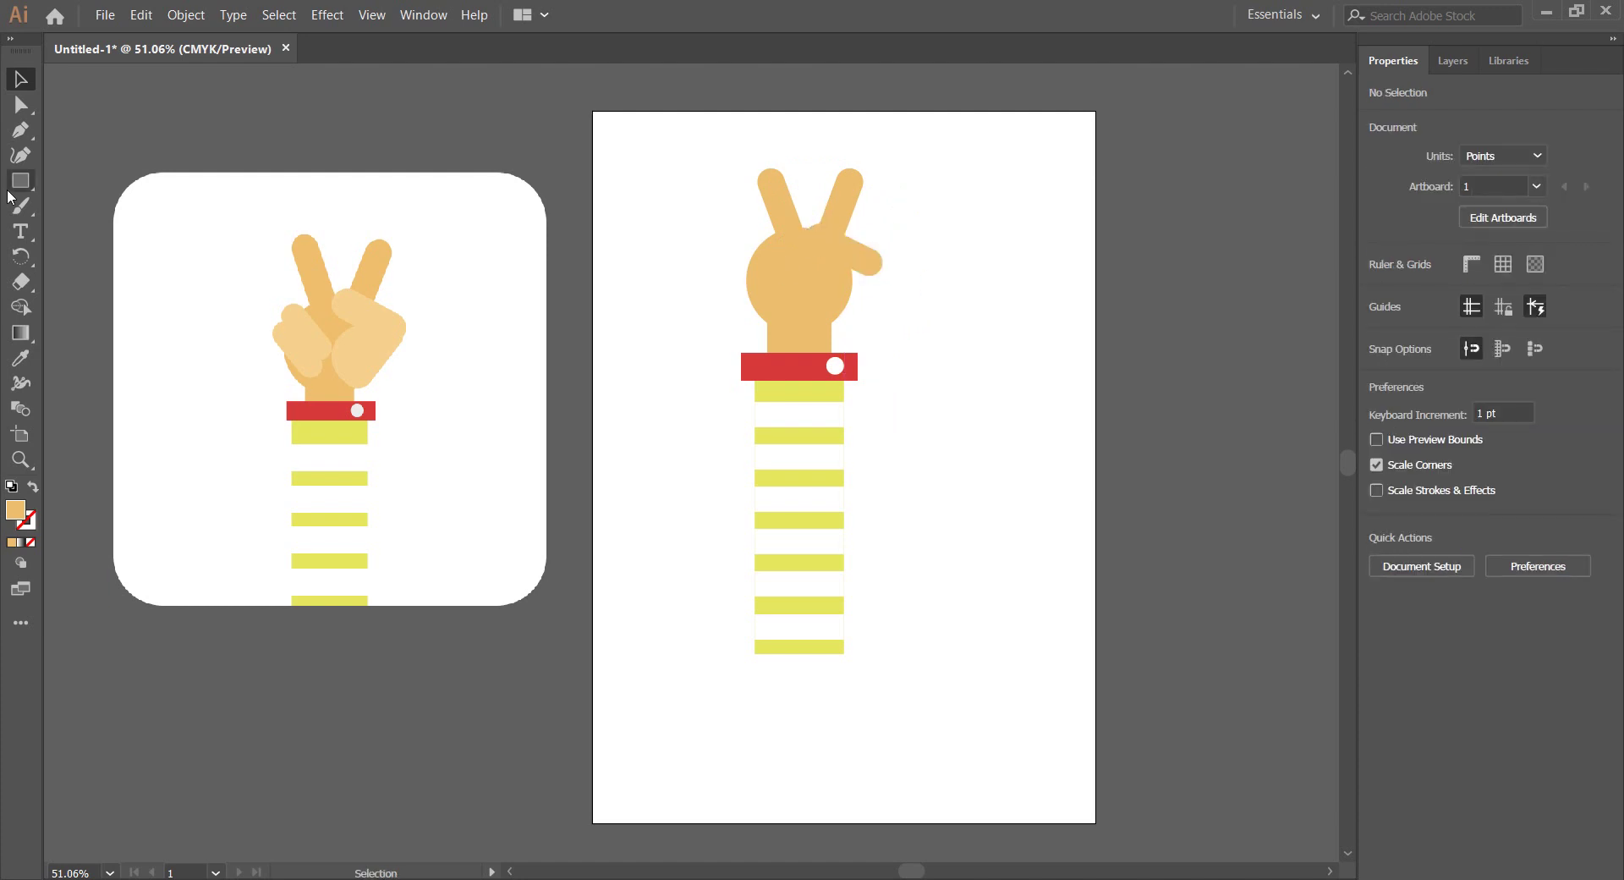
click(19, 183)
Copy the palm circle, delete its bottom point into a half circle and rotate it over the palm
click(783, 312)
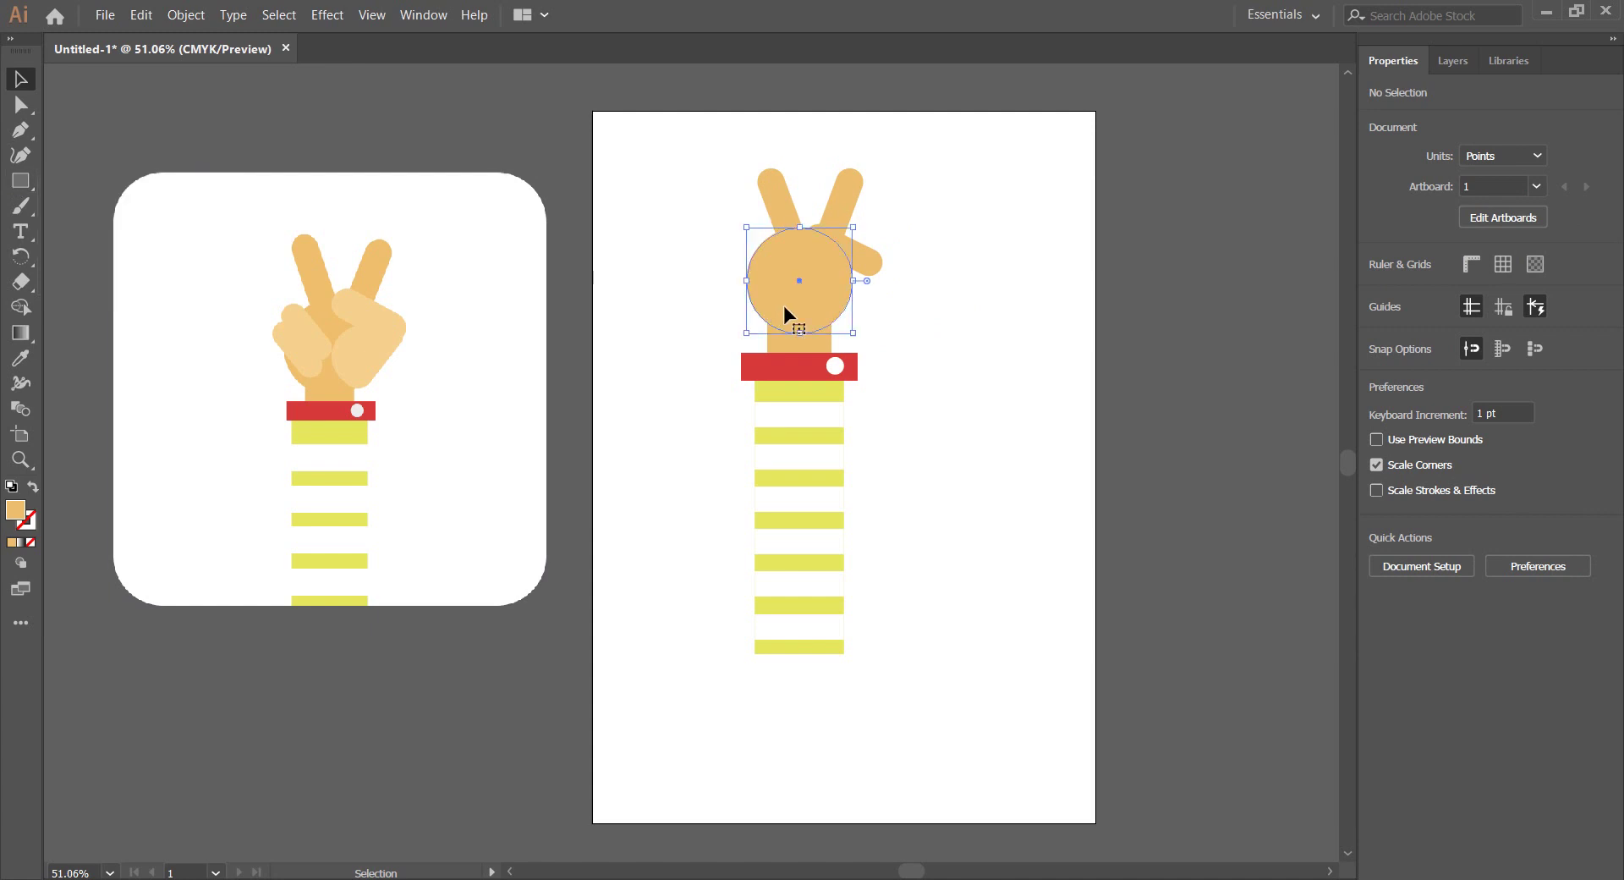
drag(786, 315, 984, 409)
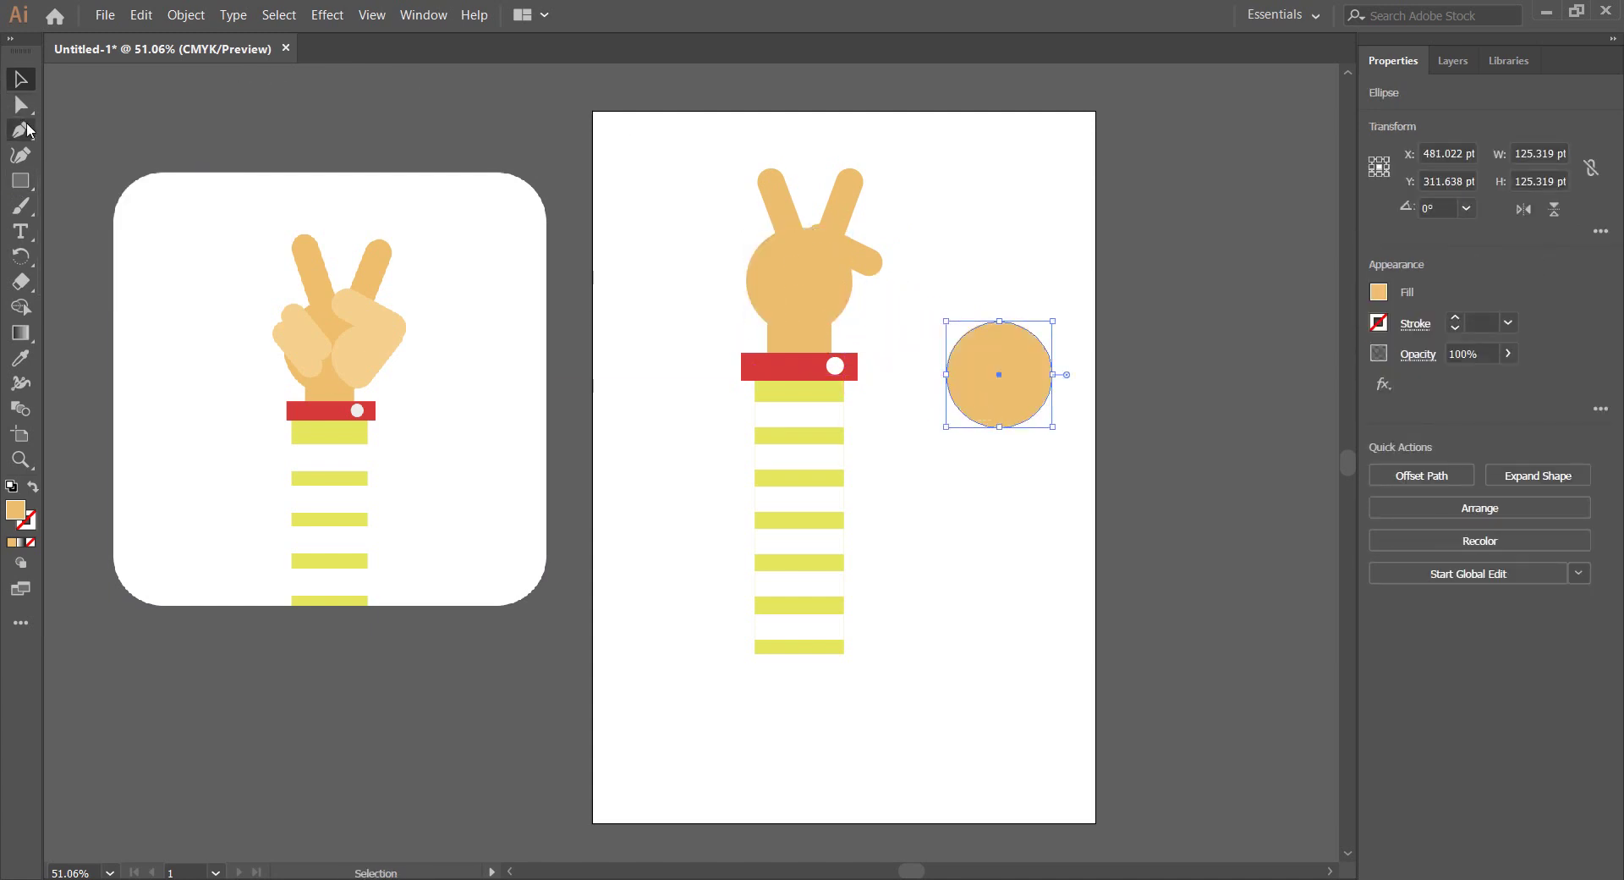
click(20, 104)
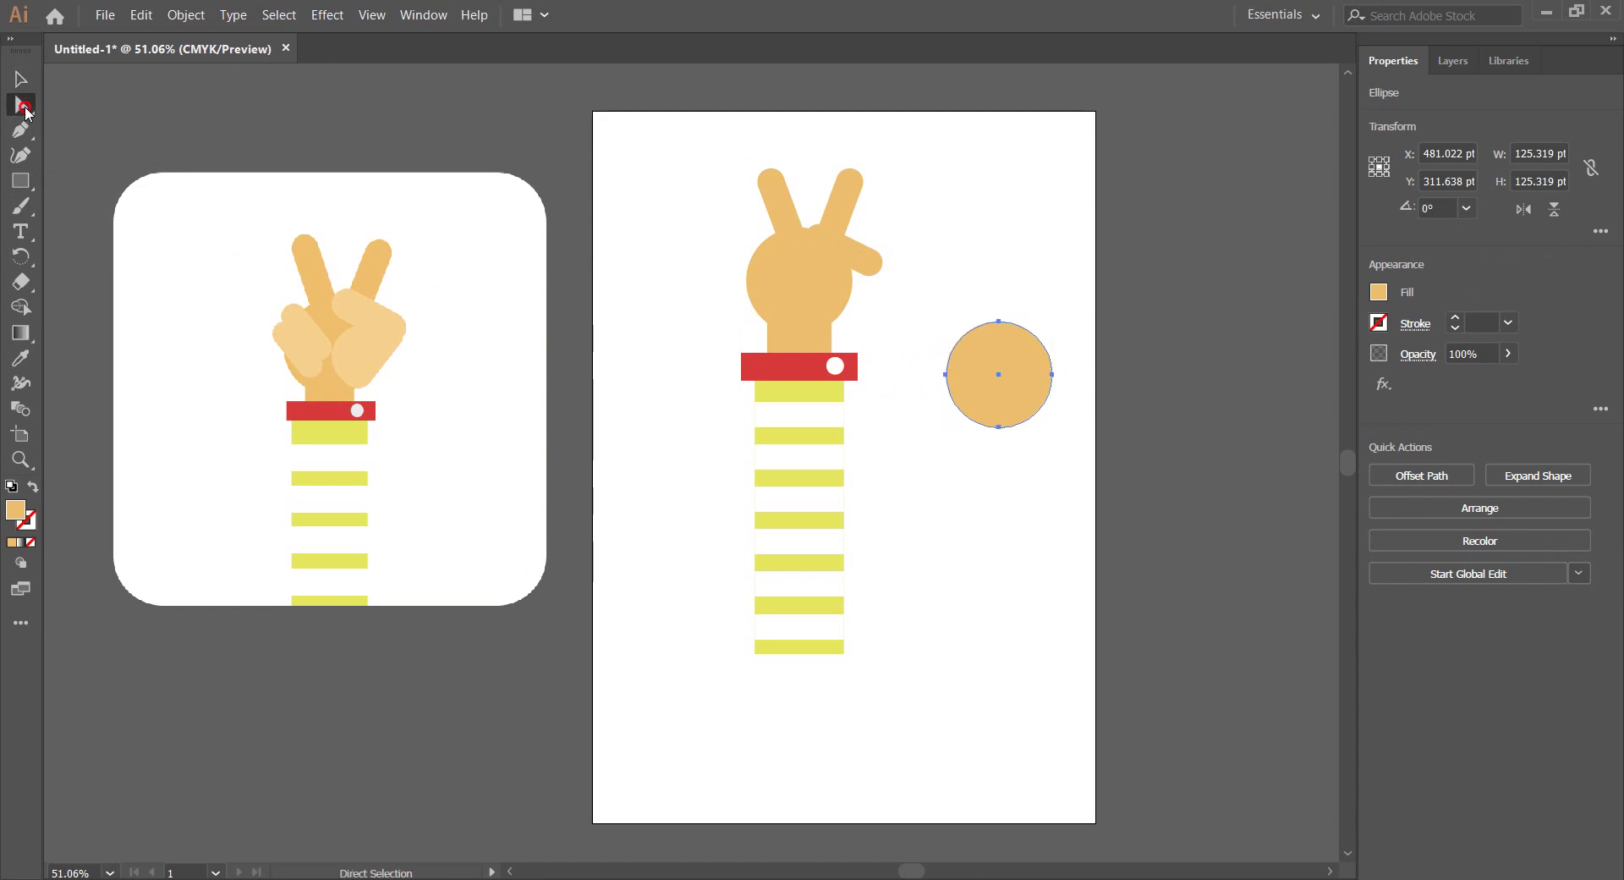
click(999, 427)
key(Delete)
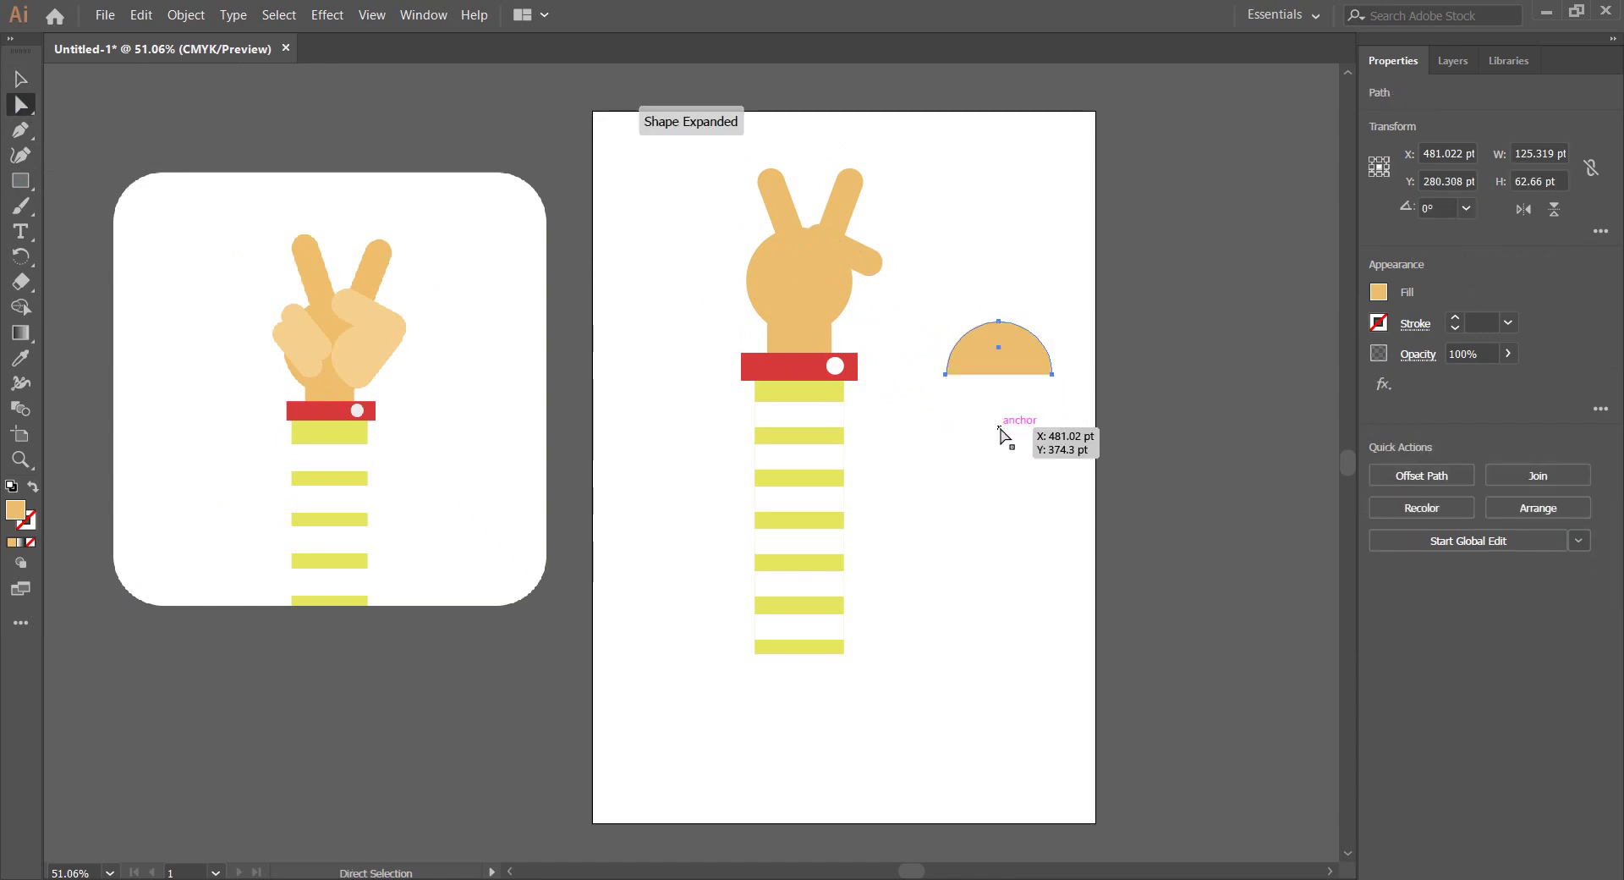
key(v)
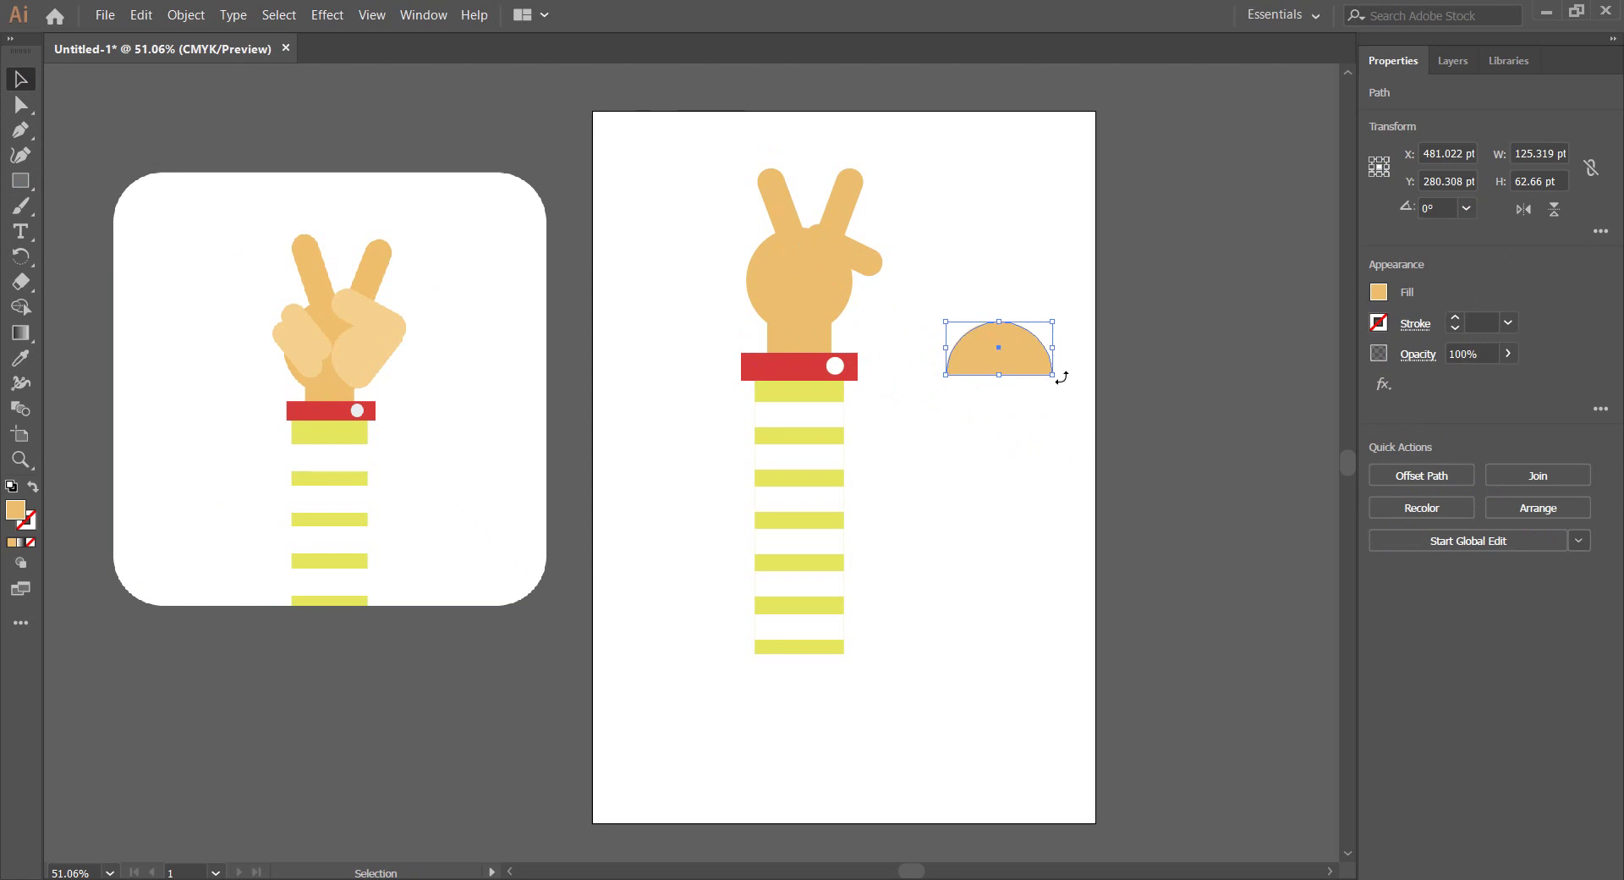
mouse_move(1062, 377)
mouse_down()
mouse_move(1042, 319)
mouse_move(1009, 359)
mouse_move(825, 305)
mouse_up()
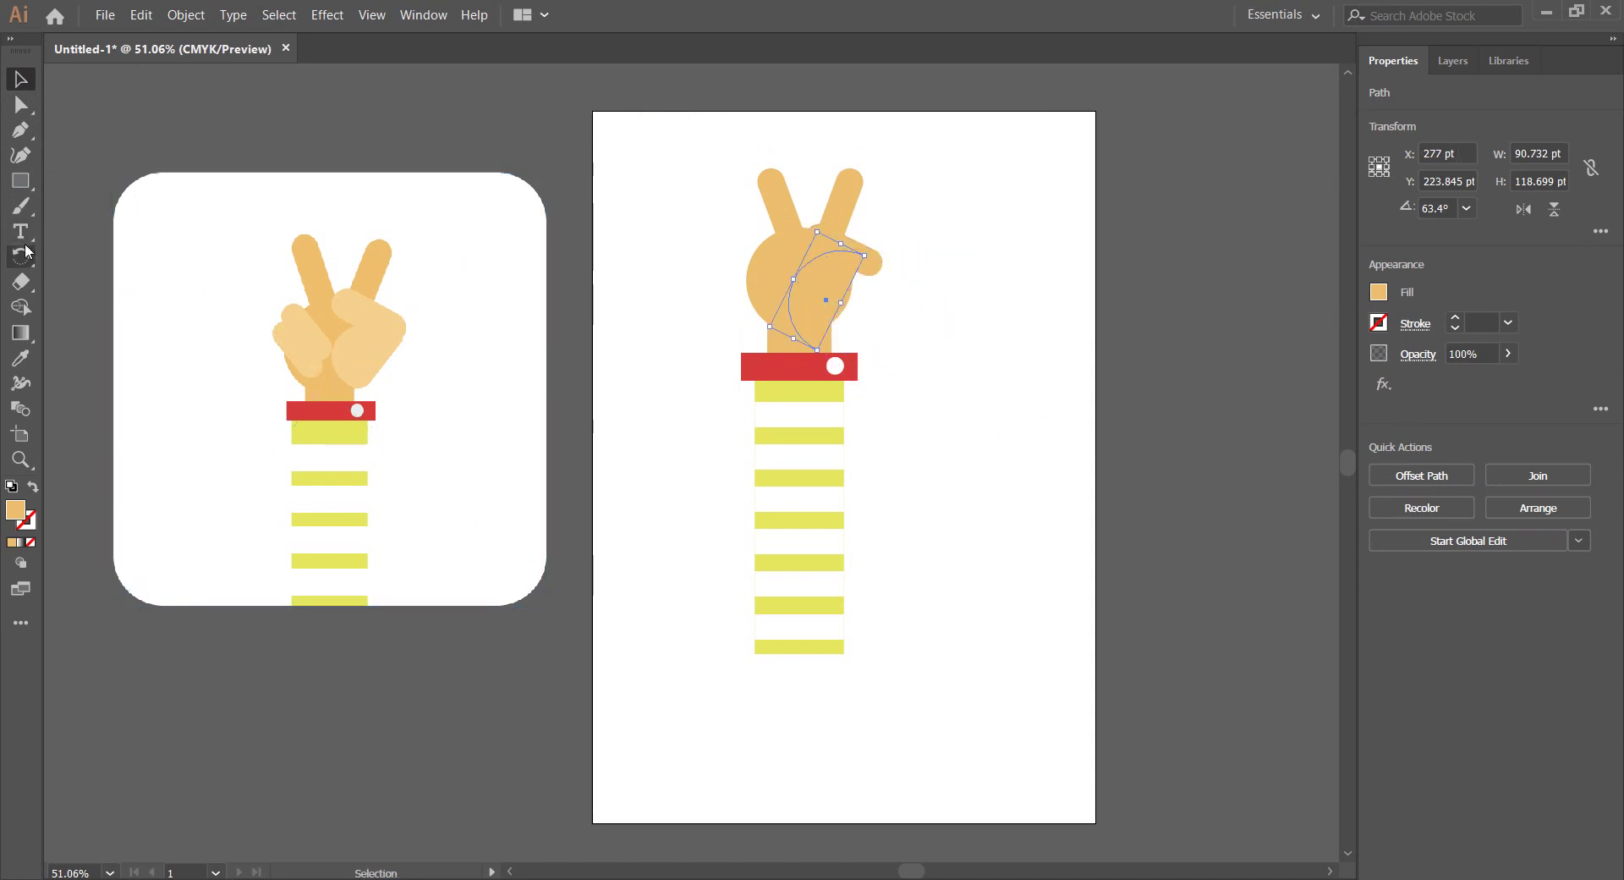
Give the half circle and the thumb the reference's lighter skin tone
click(21, 358)
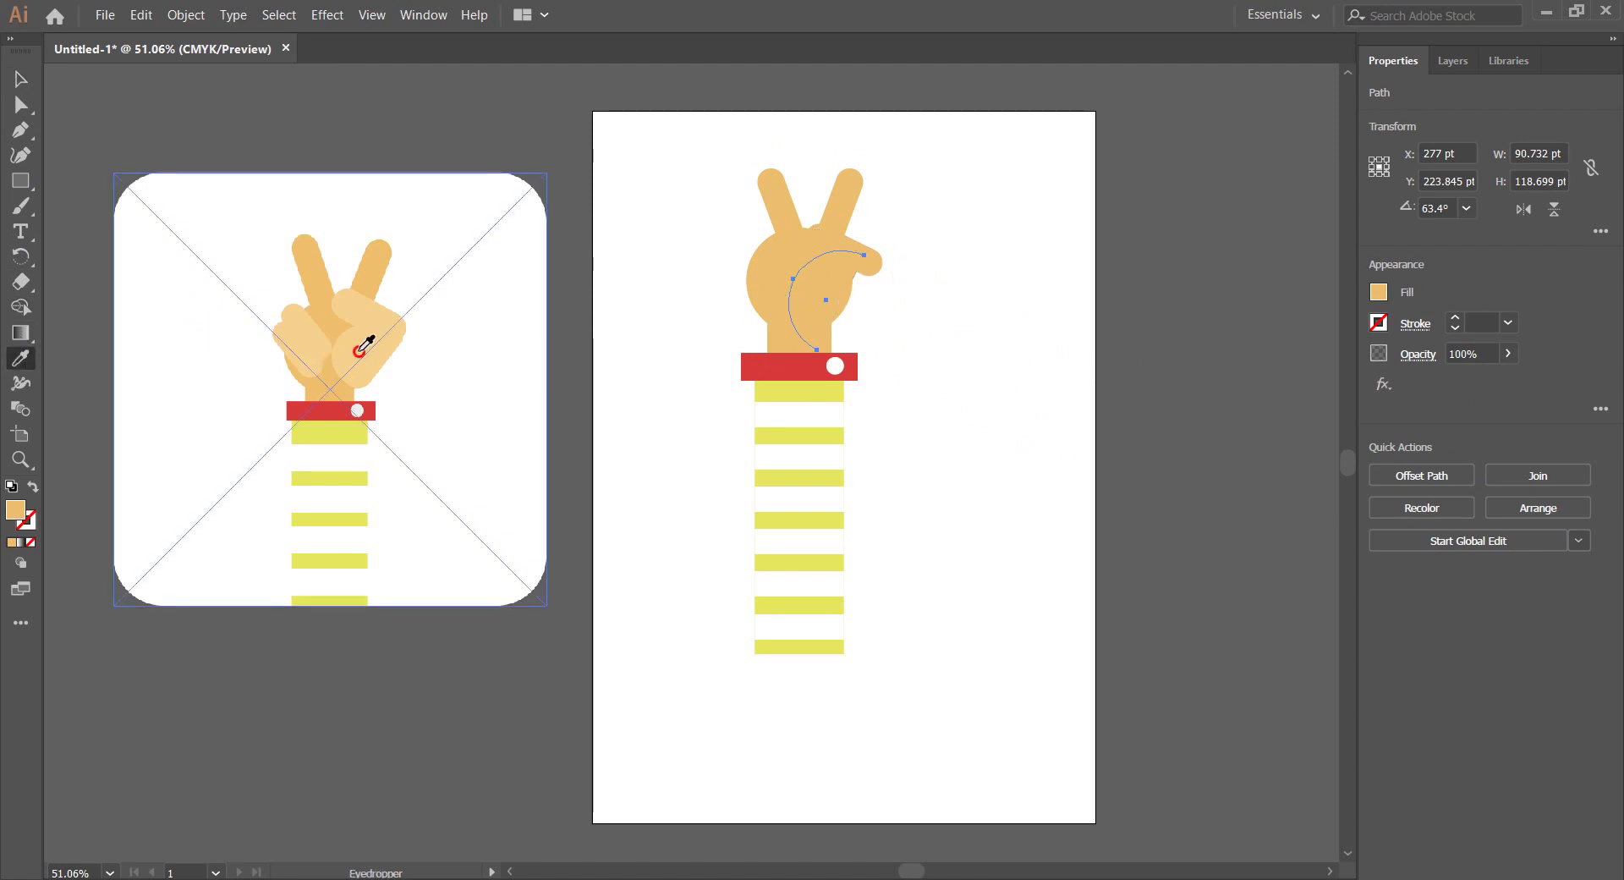
click(361, 349)
click(21, 79)
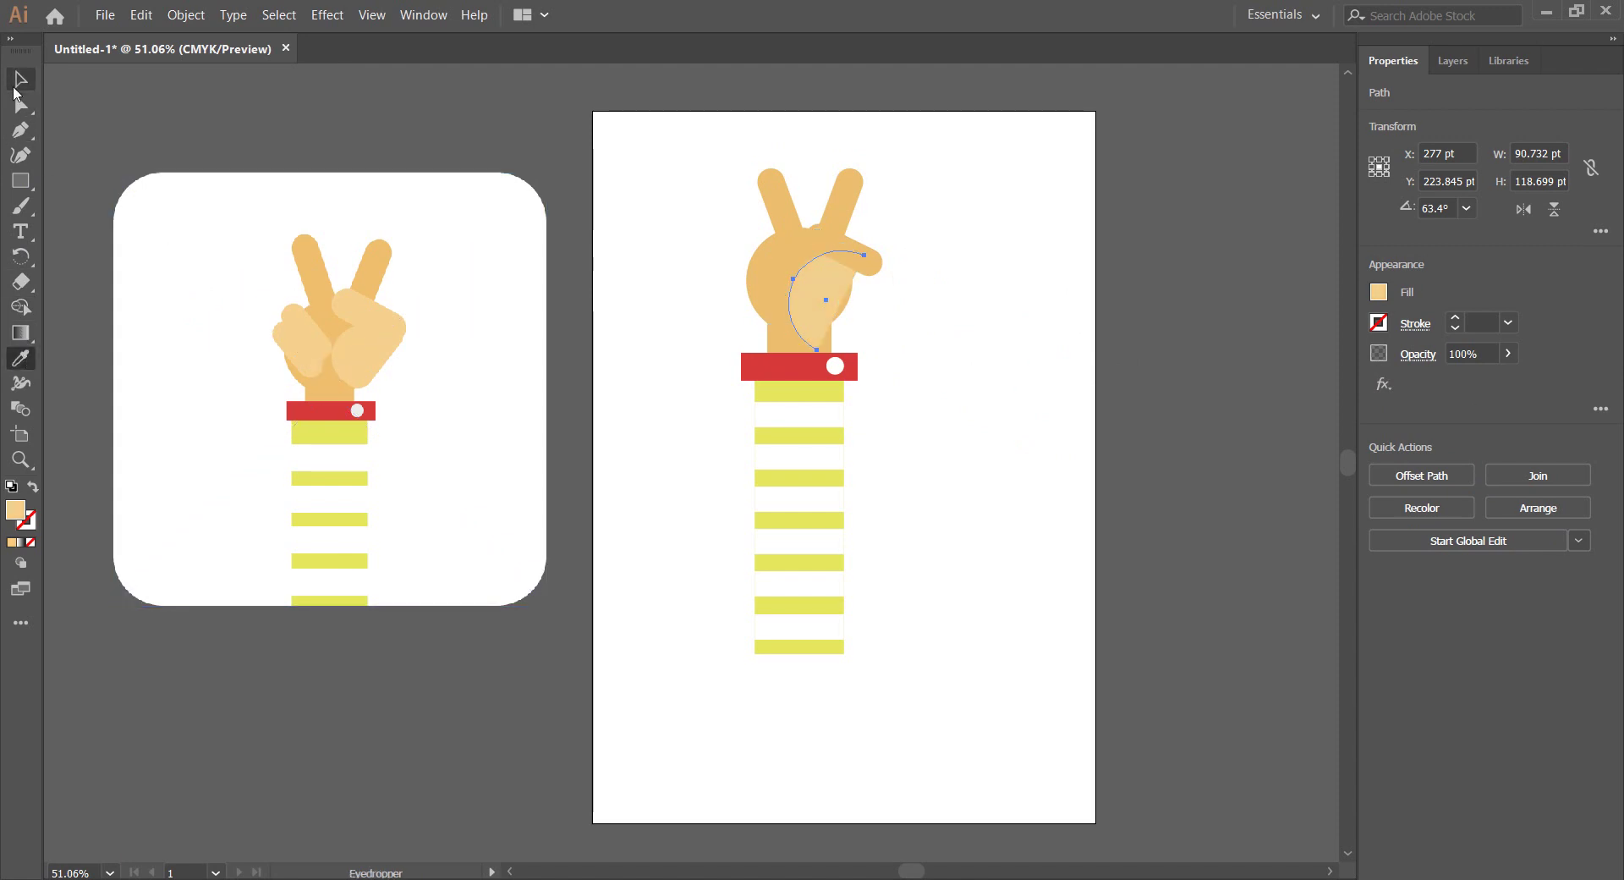
click(961, 355)
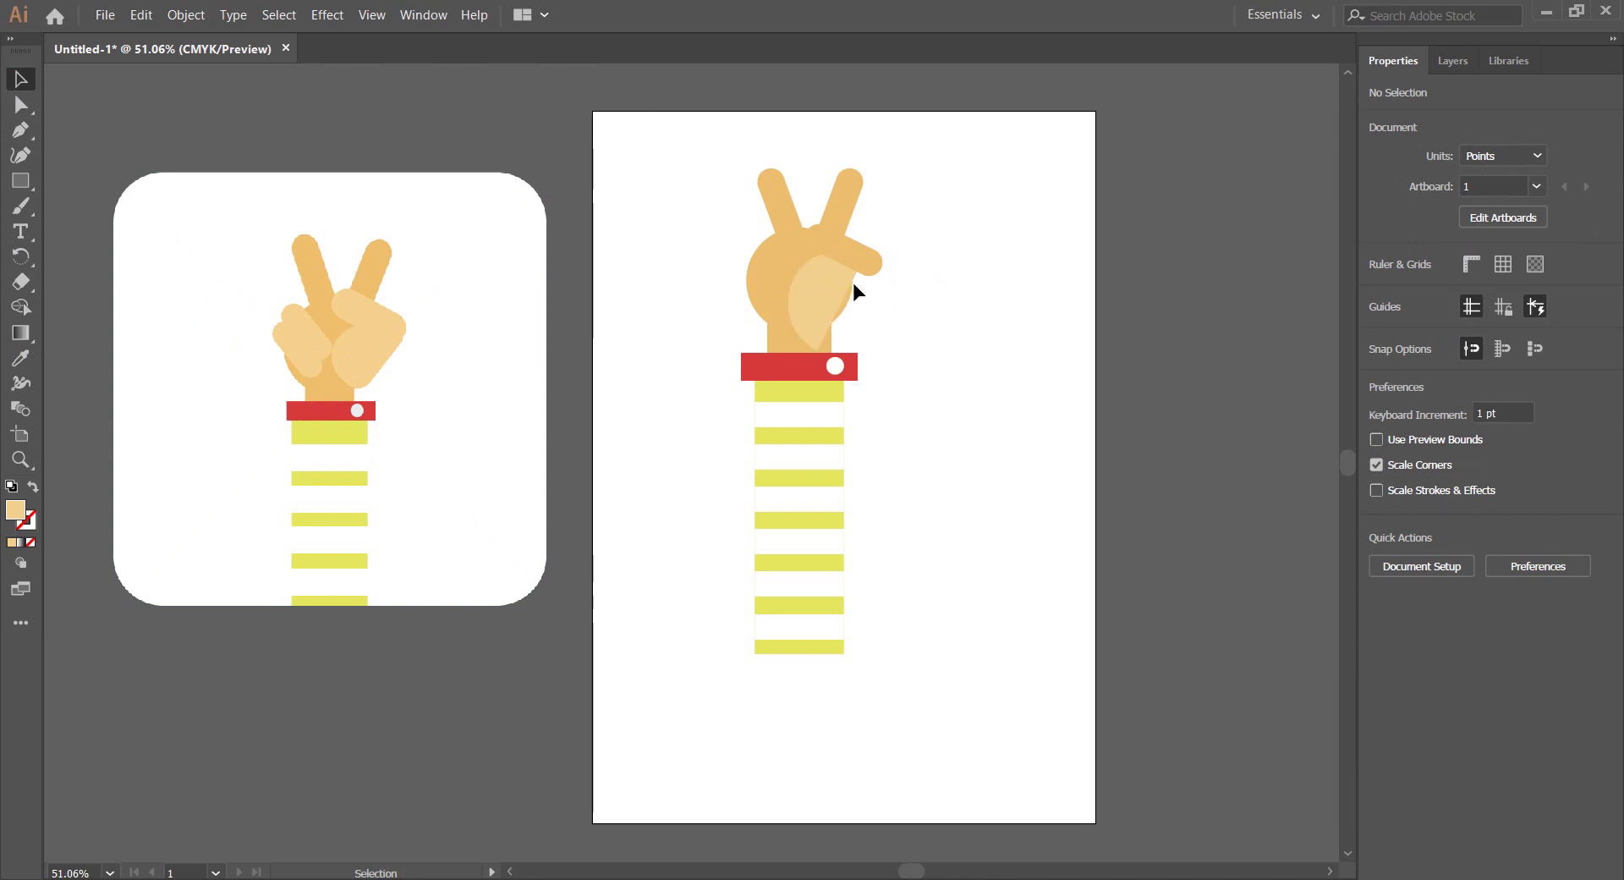
click(870, 262)
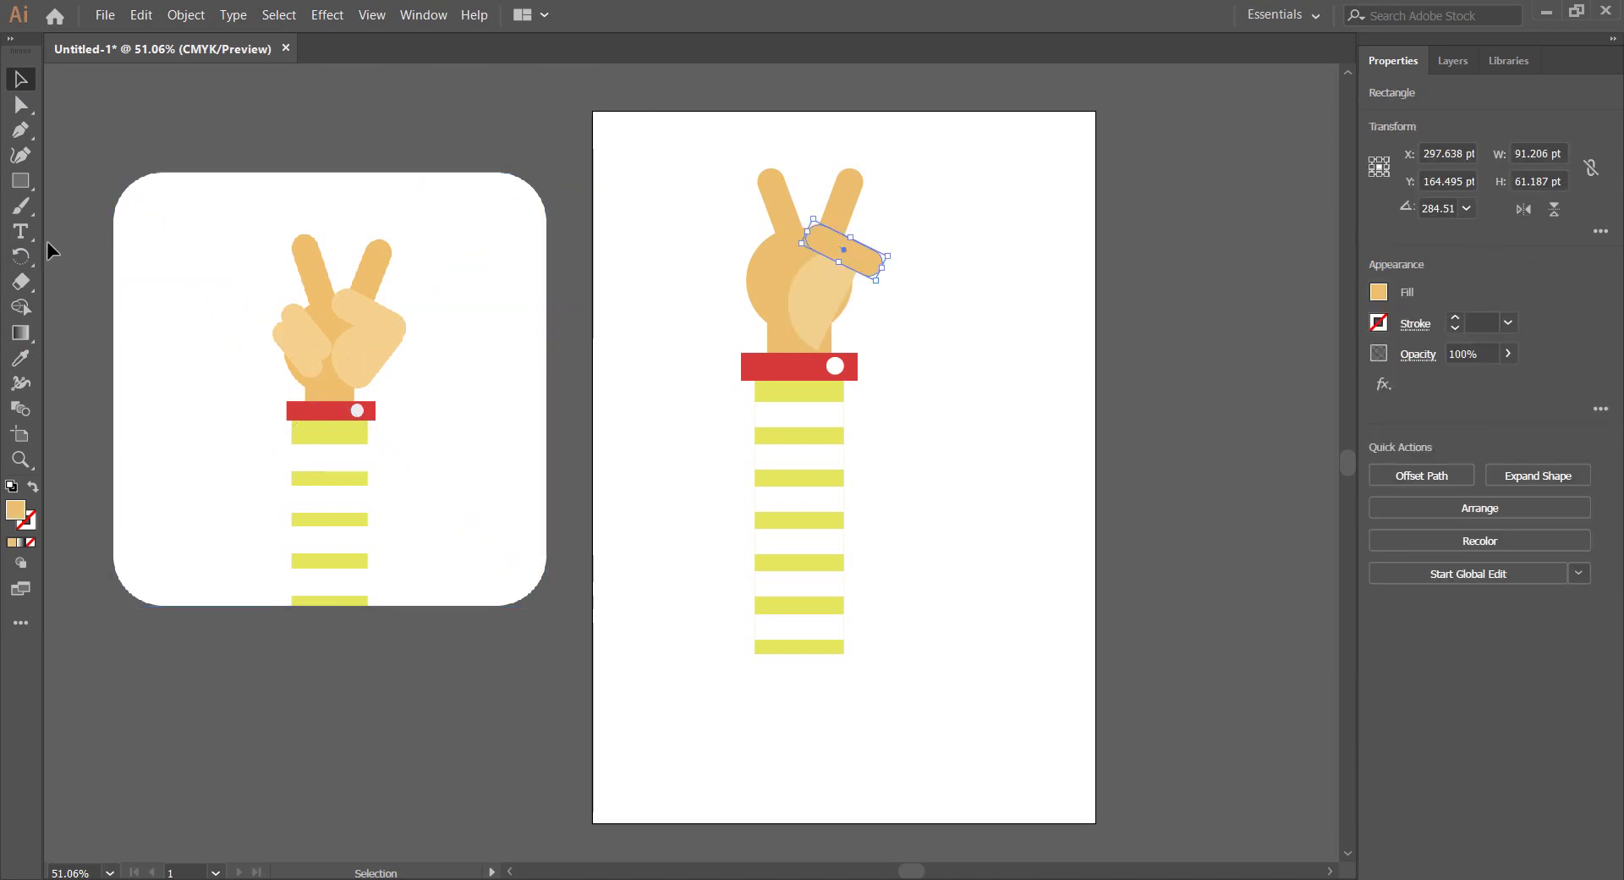
click(21, 357)
click(820, 274)
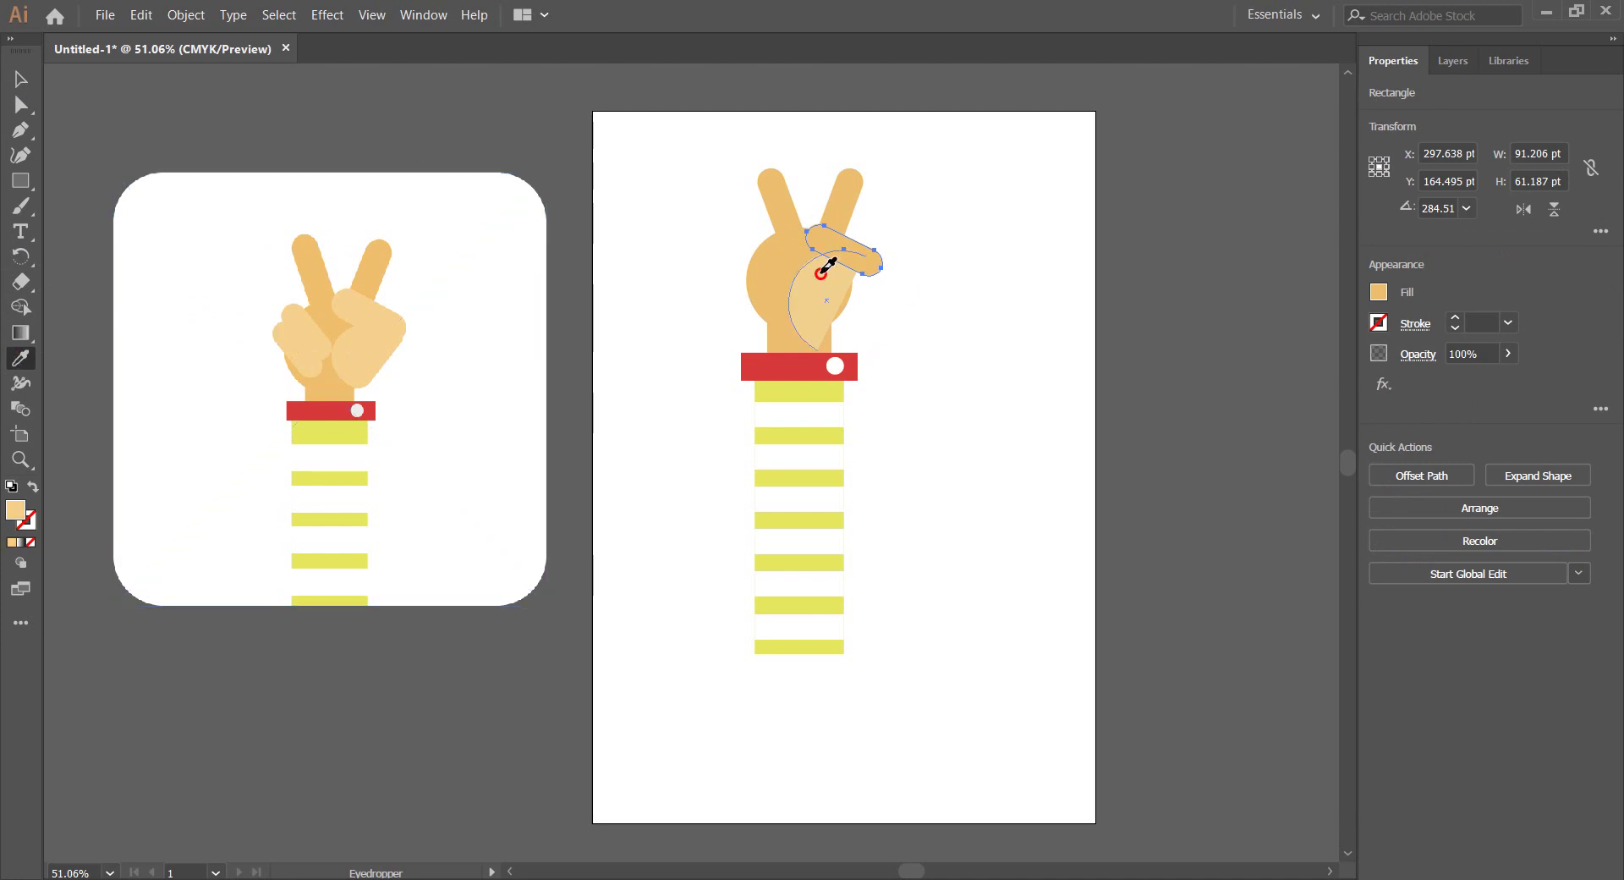
click(21, 80)
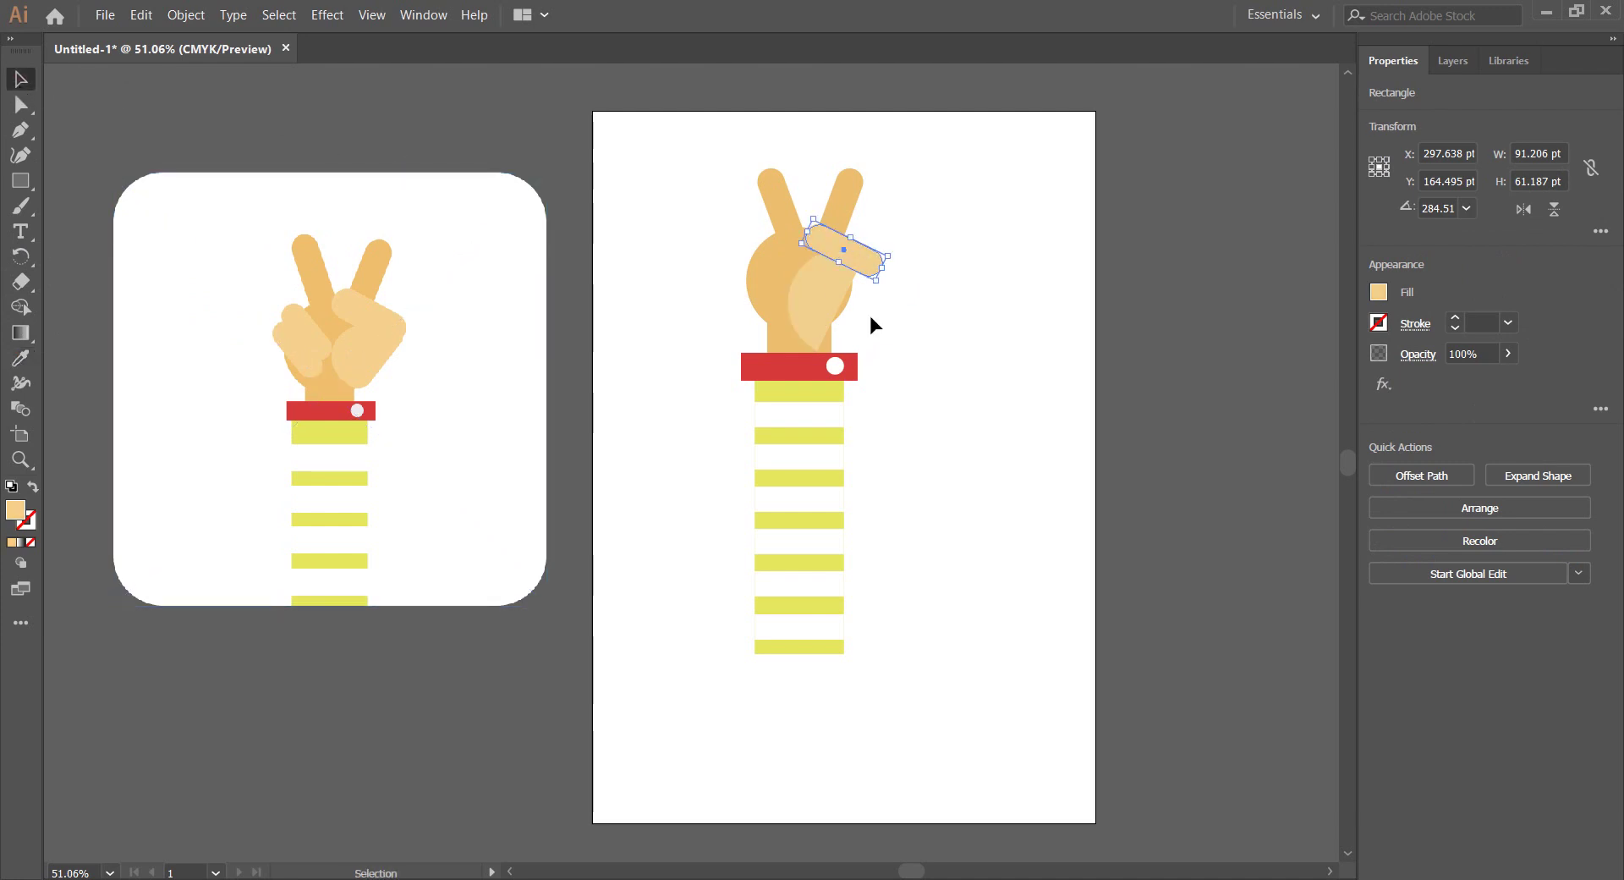
click(977, 380)
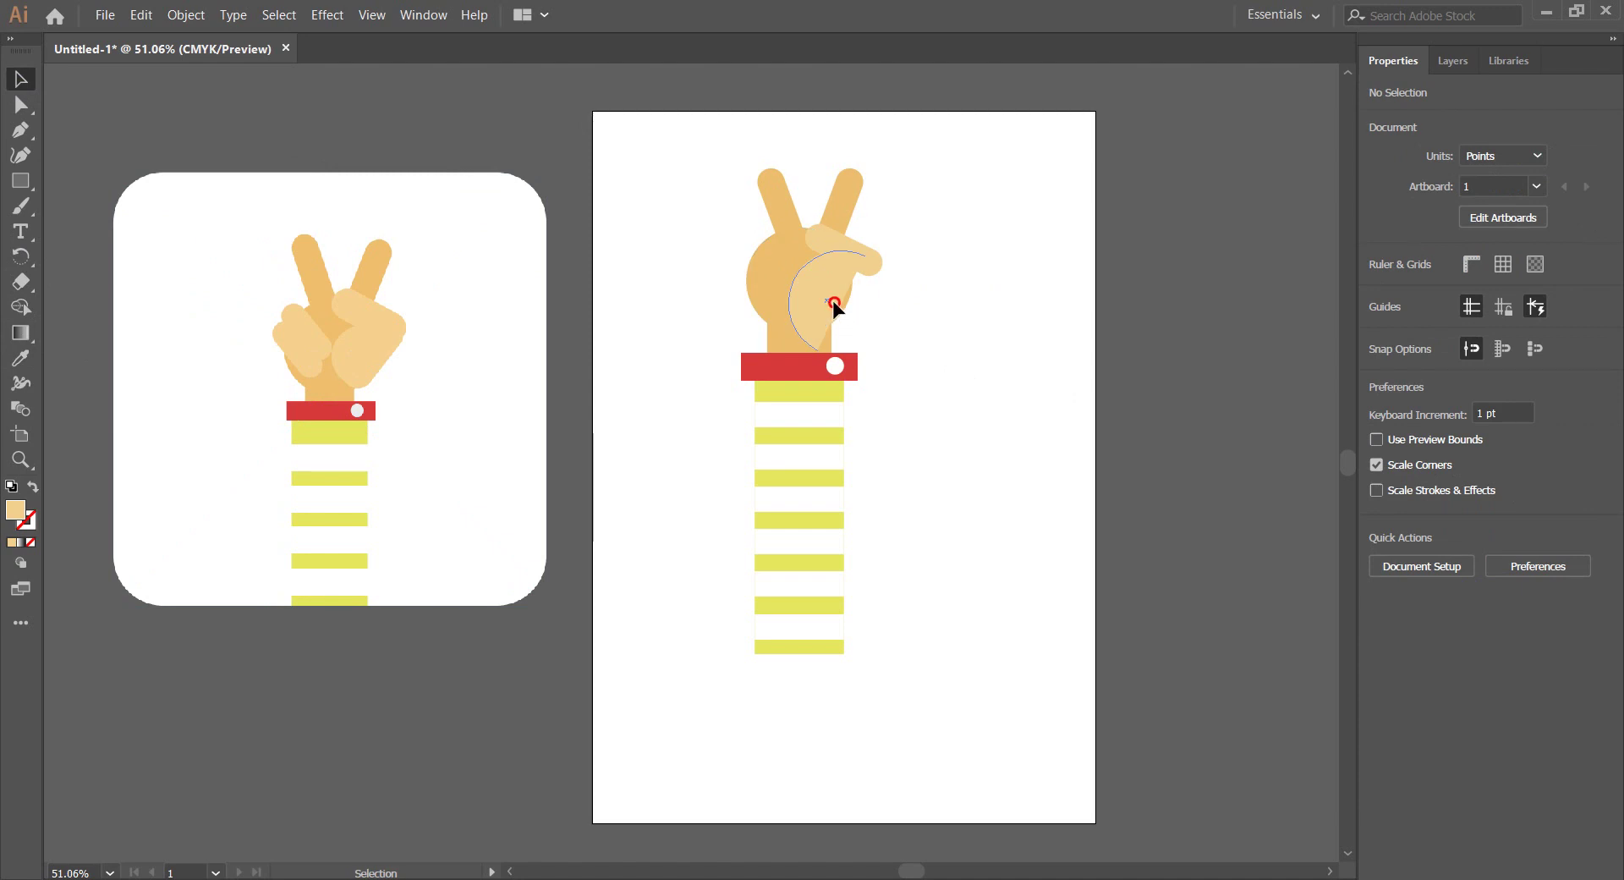
Shift the half circle slightly right and move a finger shape down onto the palm
drag(834, 305, 841, 319)
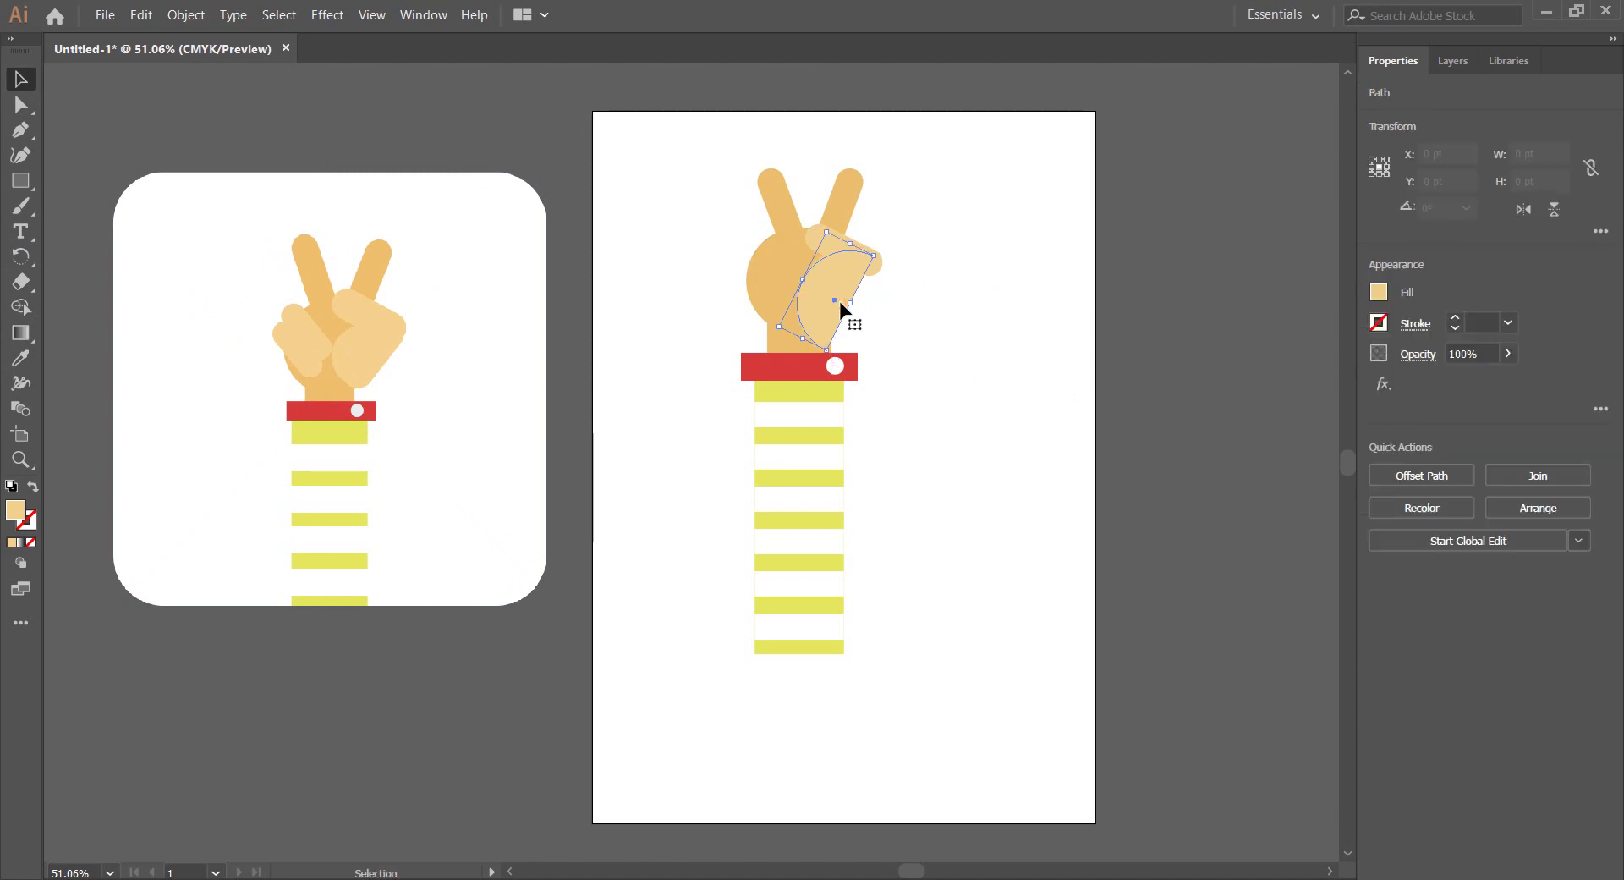
click(1011, 310)
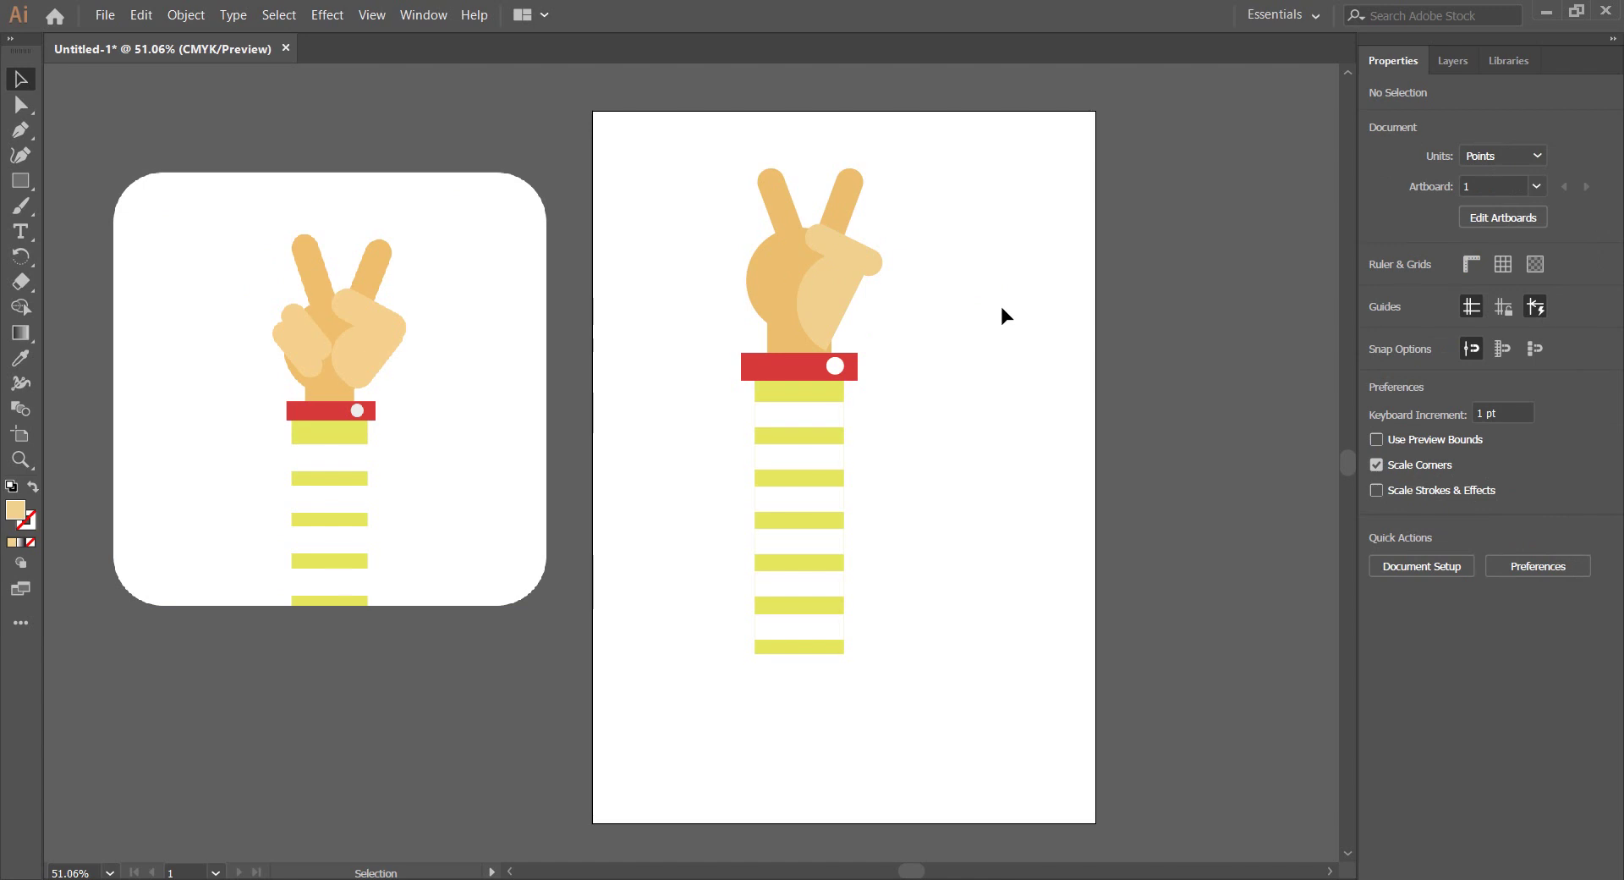
ctrl+click(868, 260)
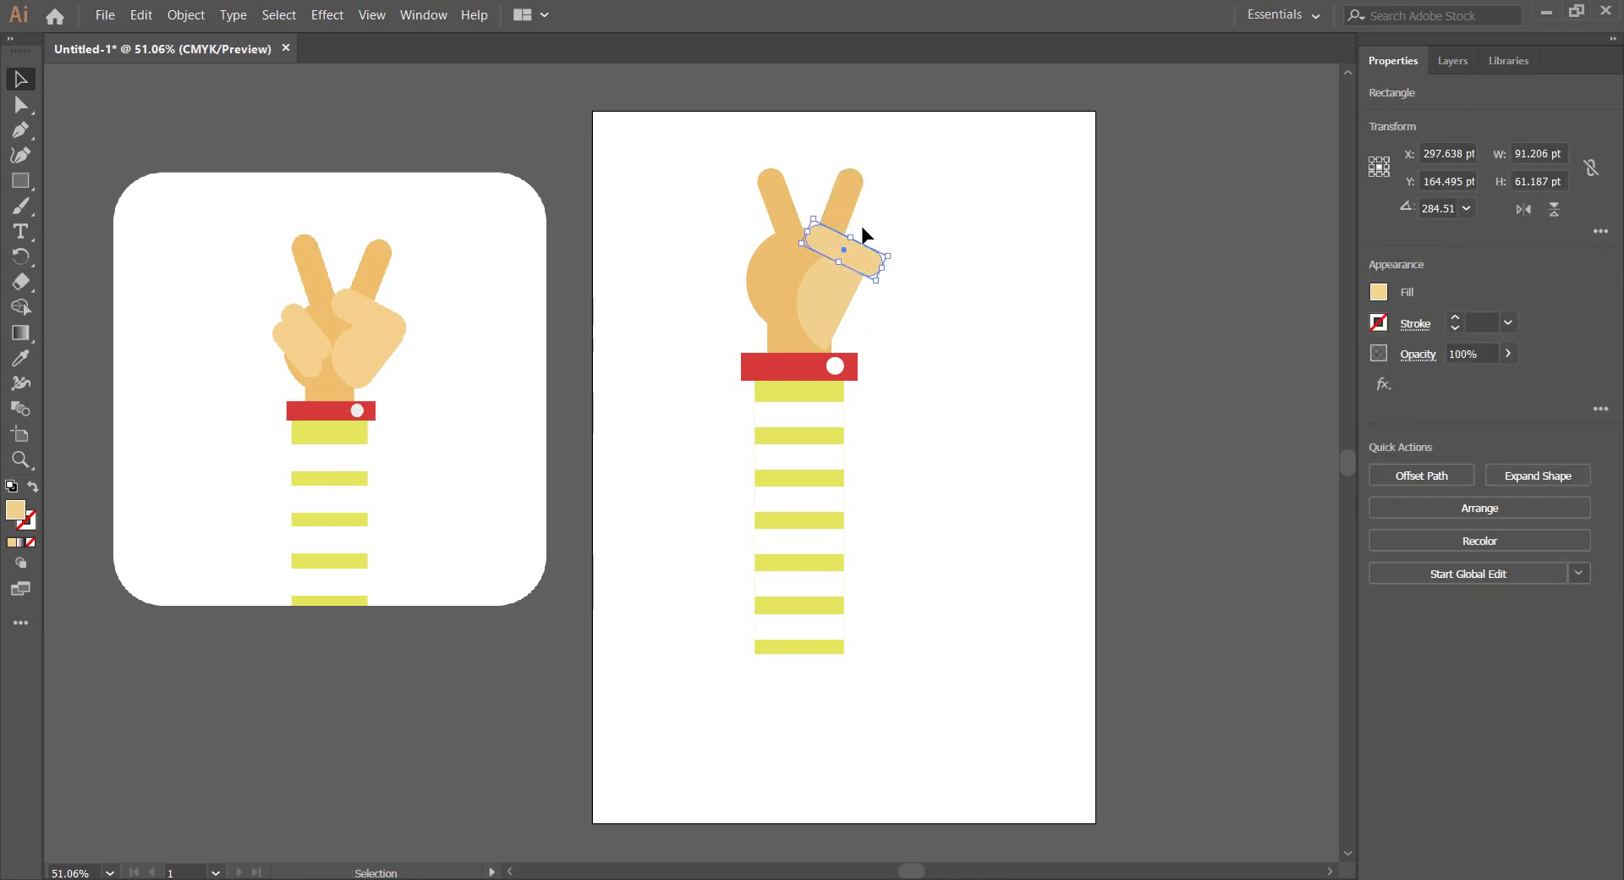
ctrl+click(850, 222)
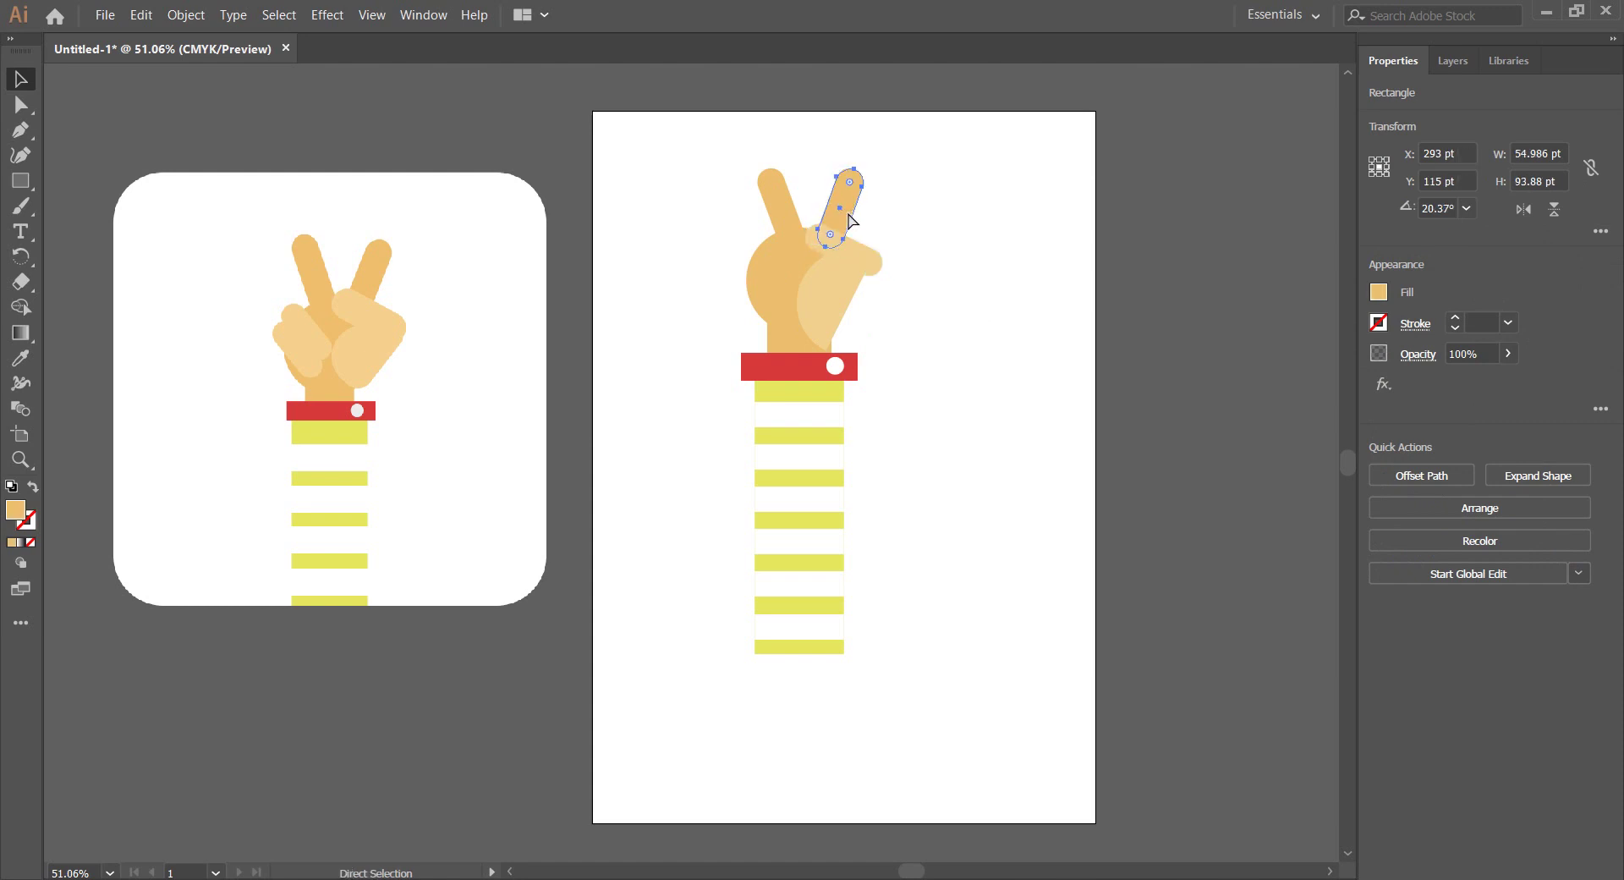
drag(848, 219, 852, 322)
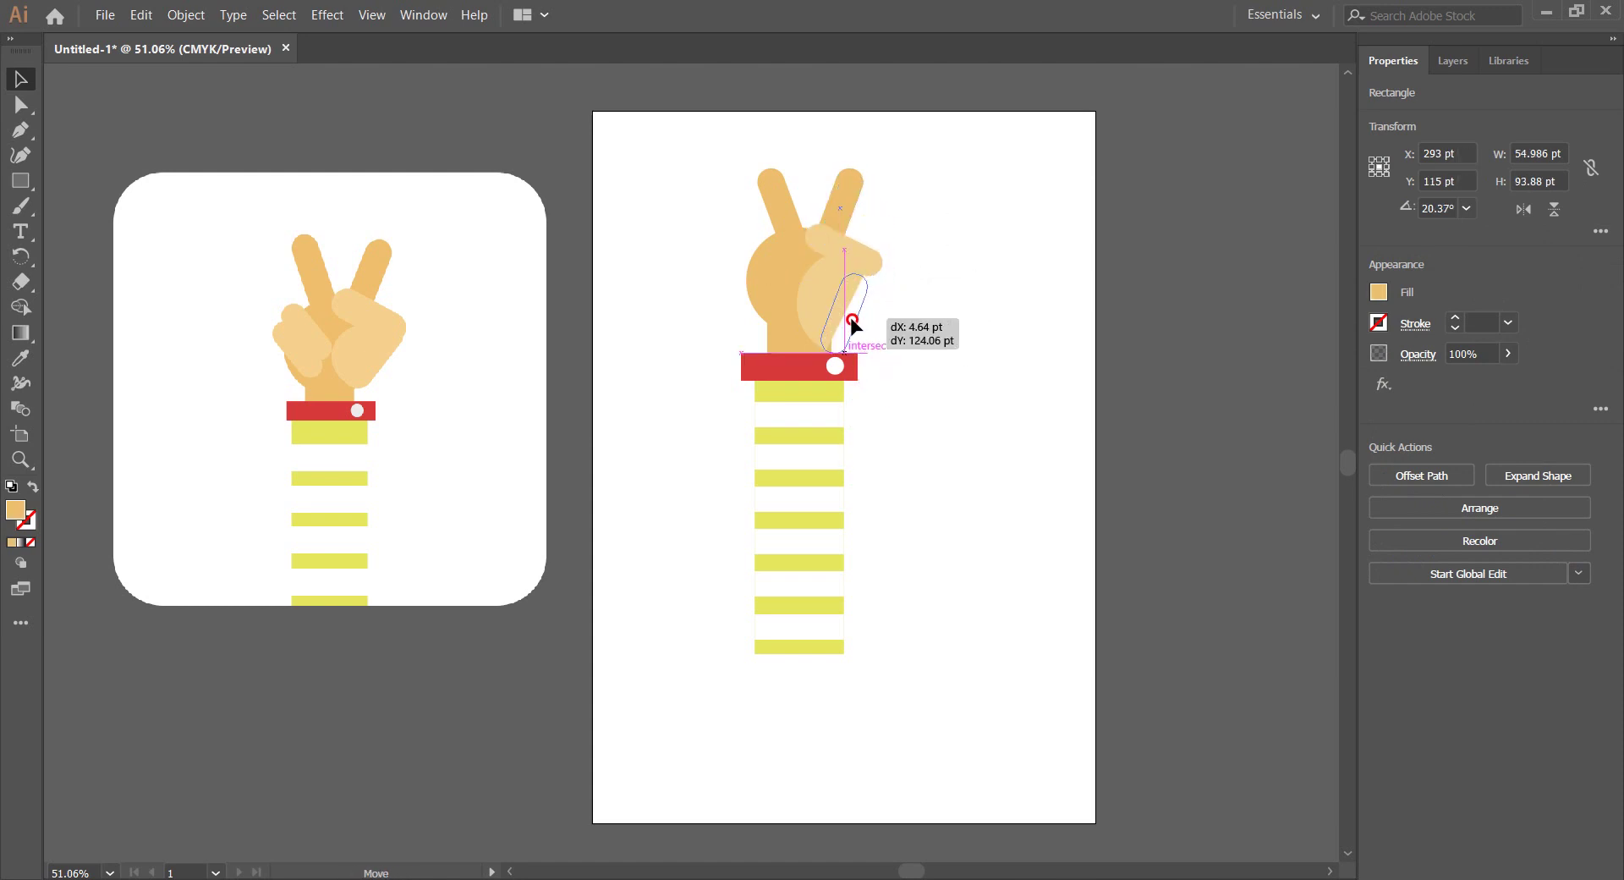
Move the folded finger lower on the hand and shorten it from its bottom edge
drag(852, 321, 847, 318)
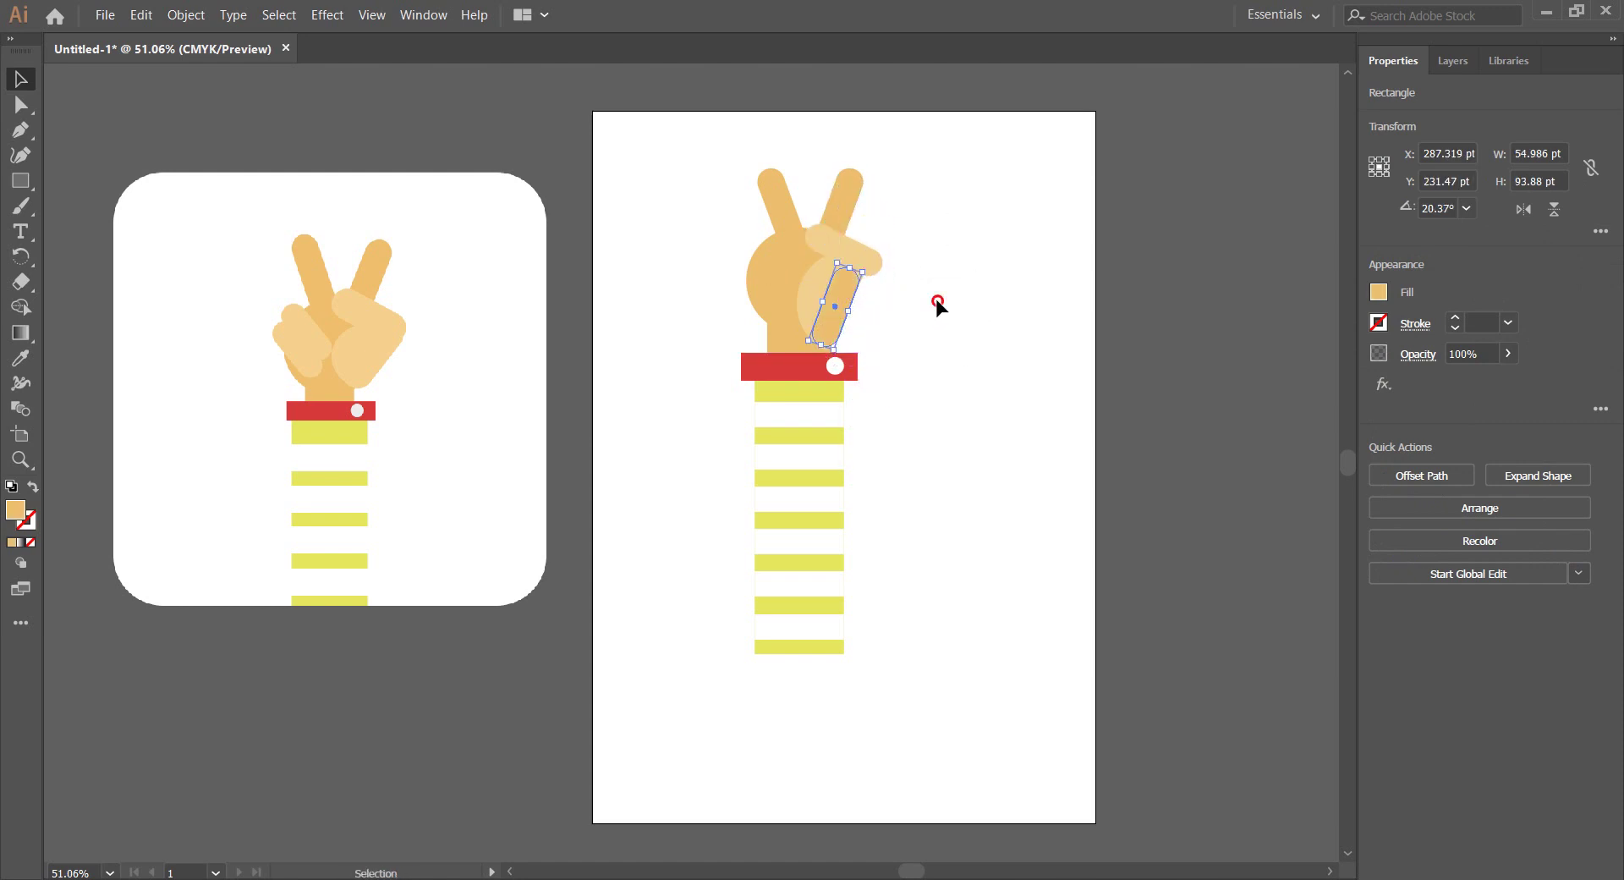
click(937, 302)
key(ctrl+plus)
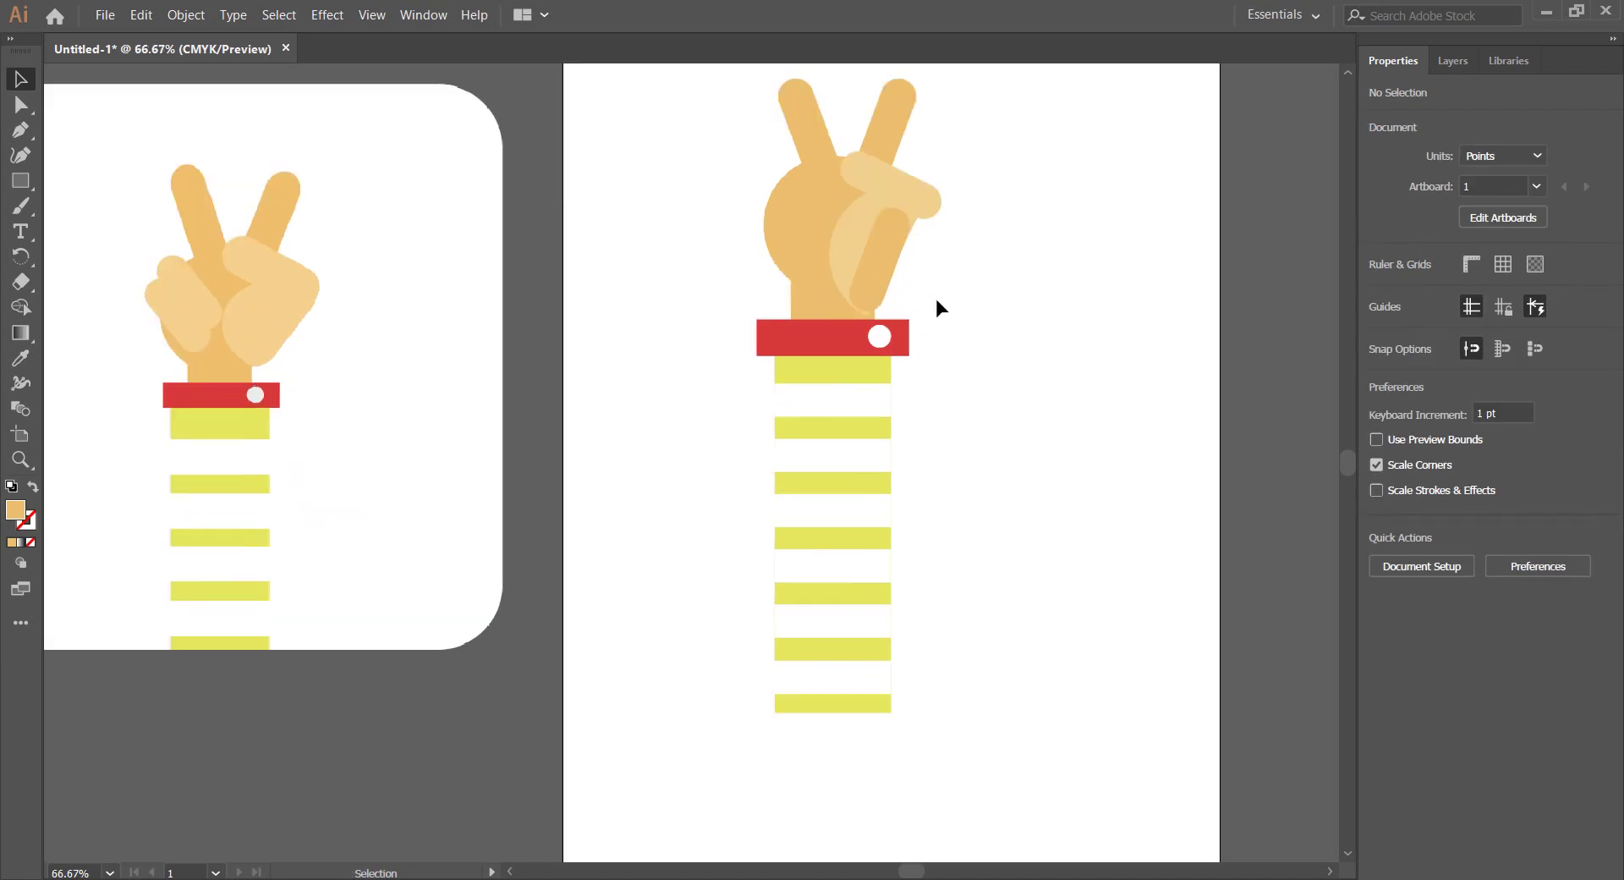
click(896, 270)
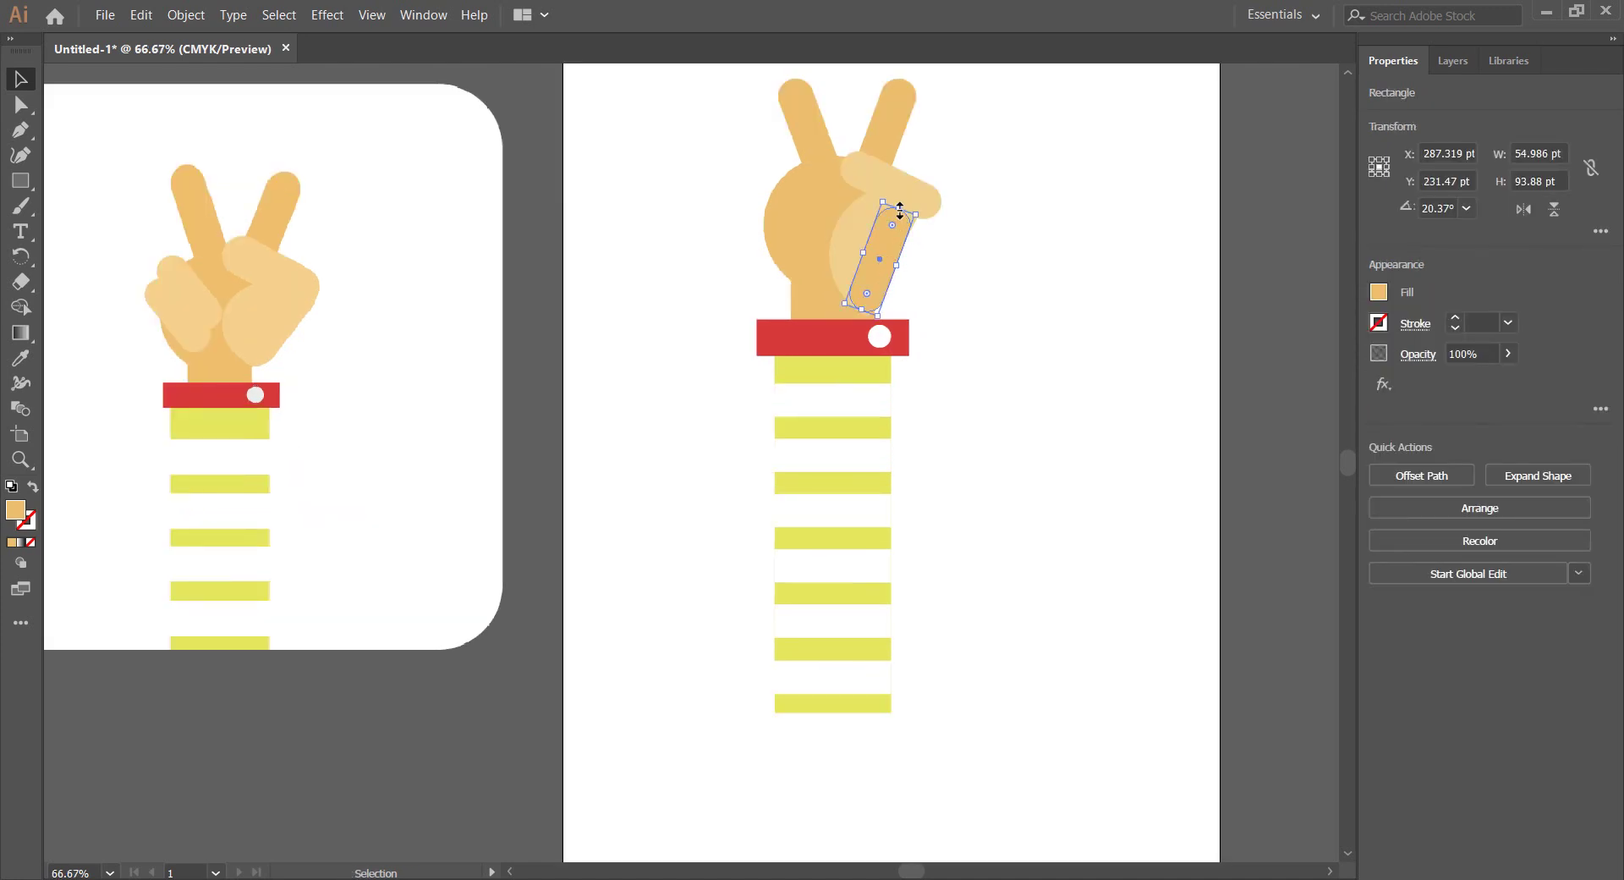
drag(899, 210, 914, 187)
drag(865, 308, 864, 310)
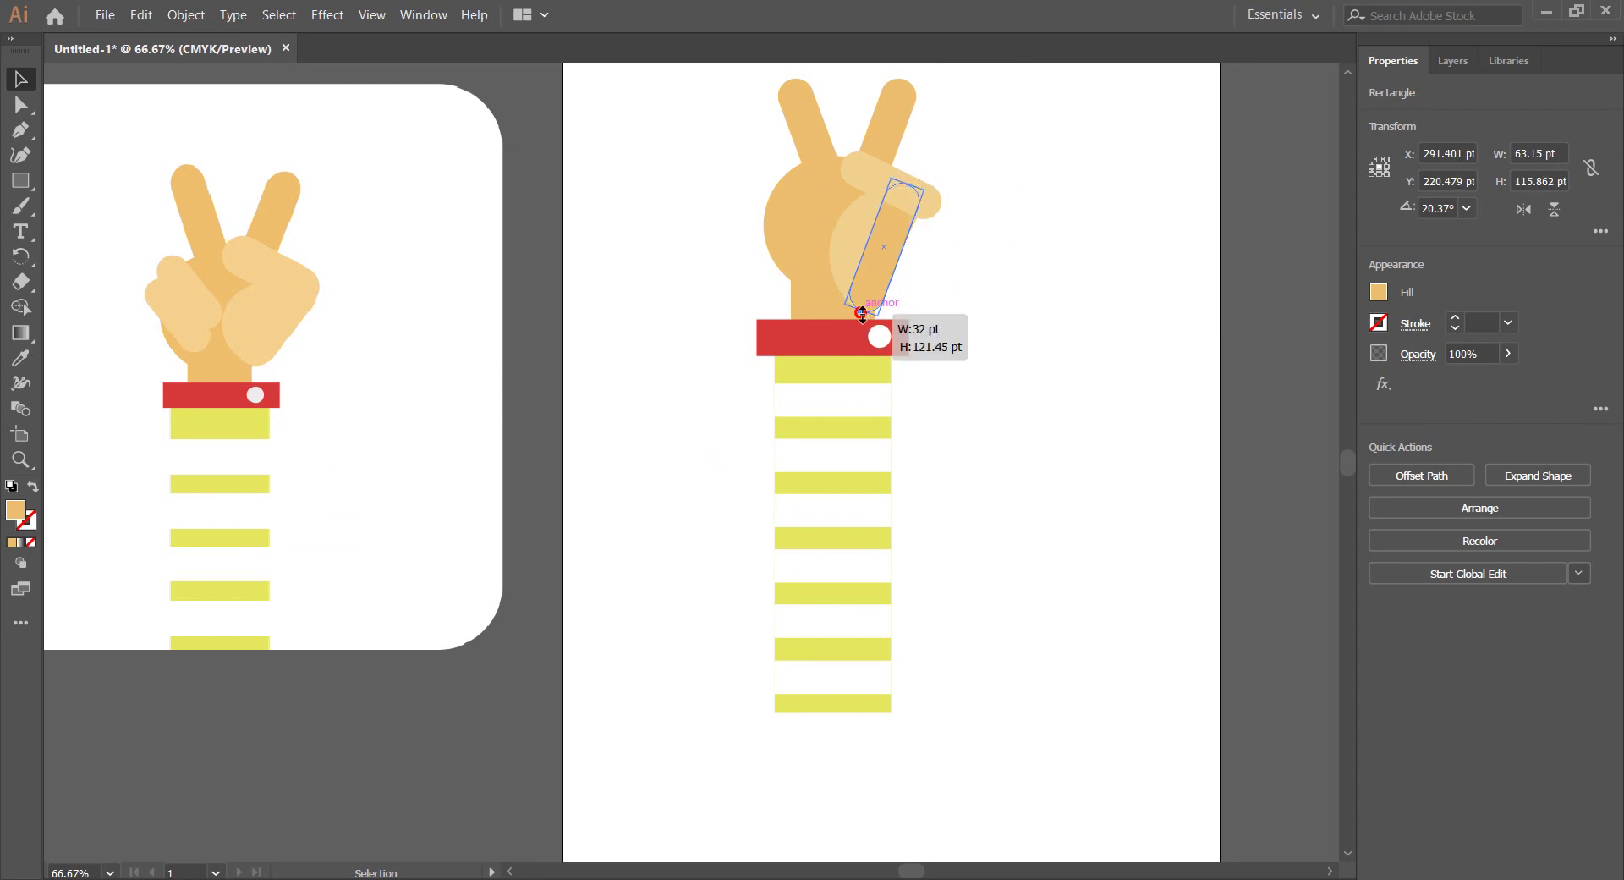
drag(862, 313, 863, 311)
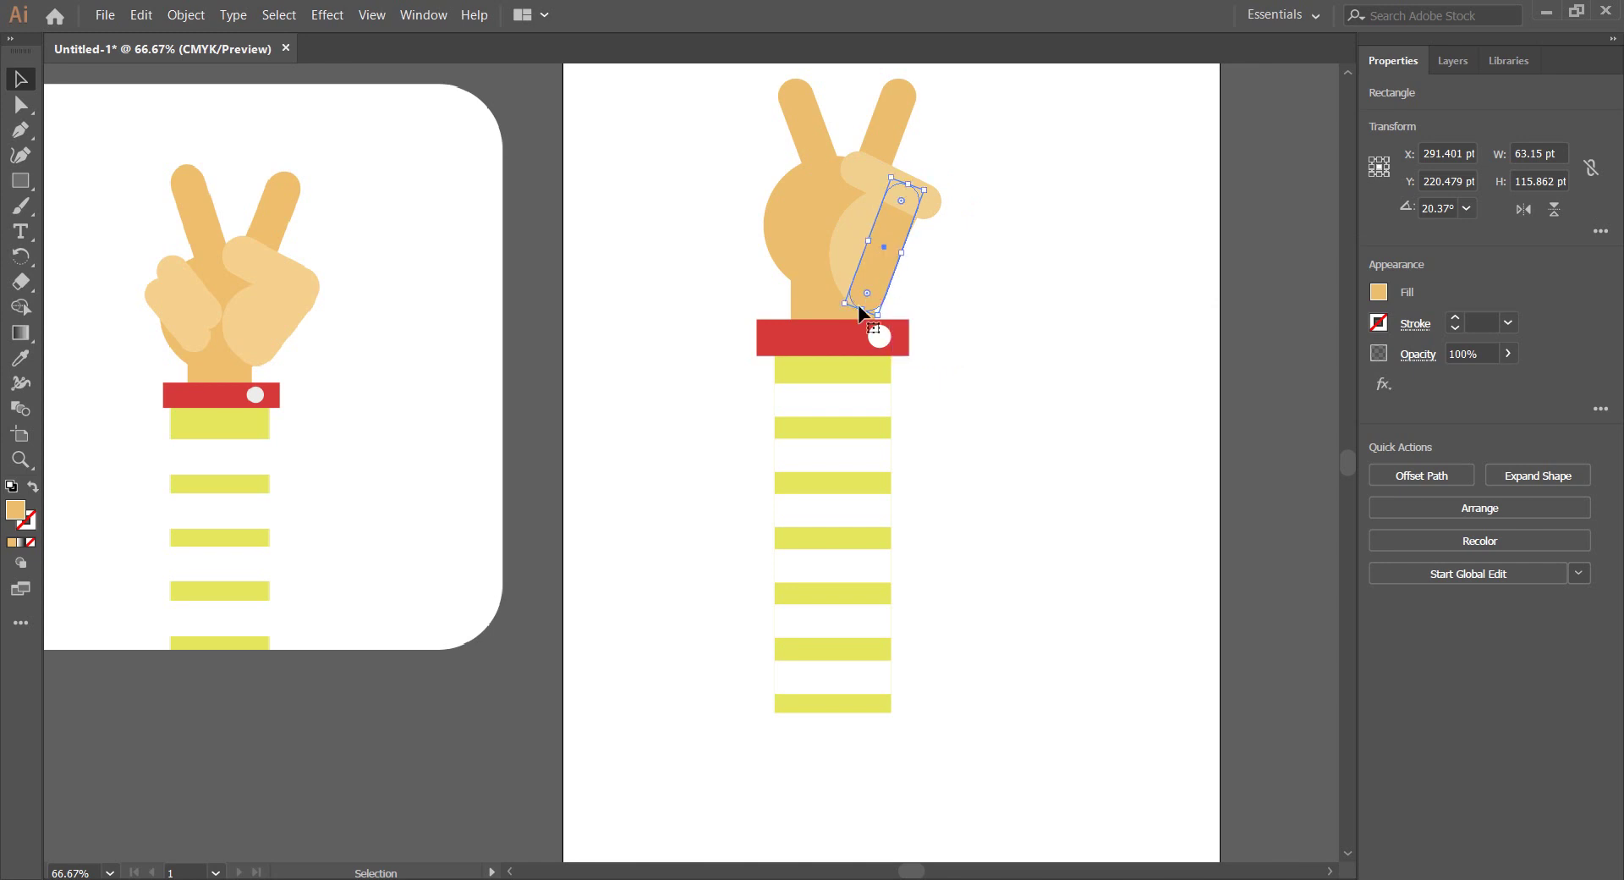
Give the folded finger rectangle the lighter skin colour with the Eyedropper
click(1059, 224)
click(884, 261)
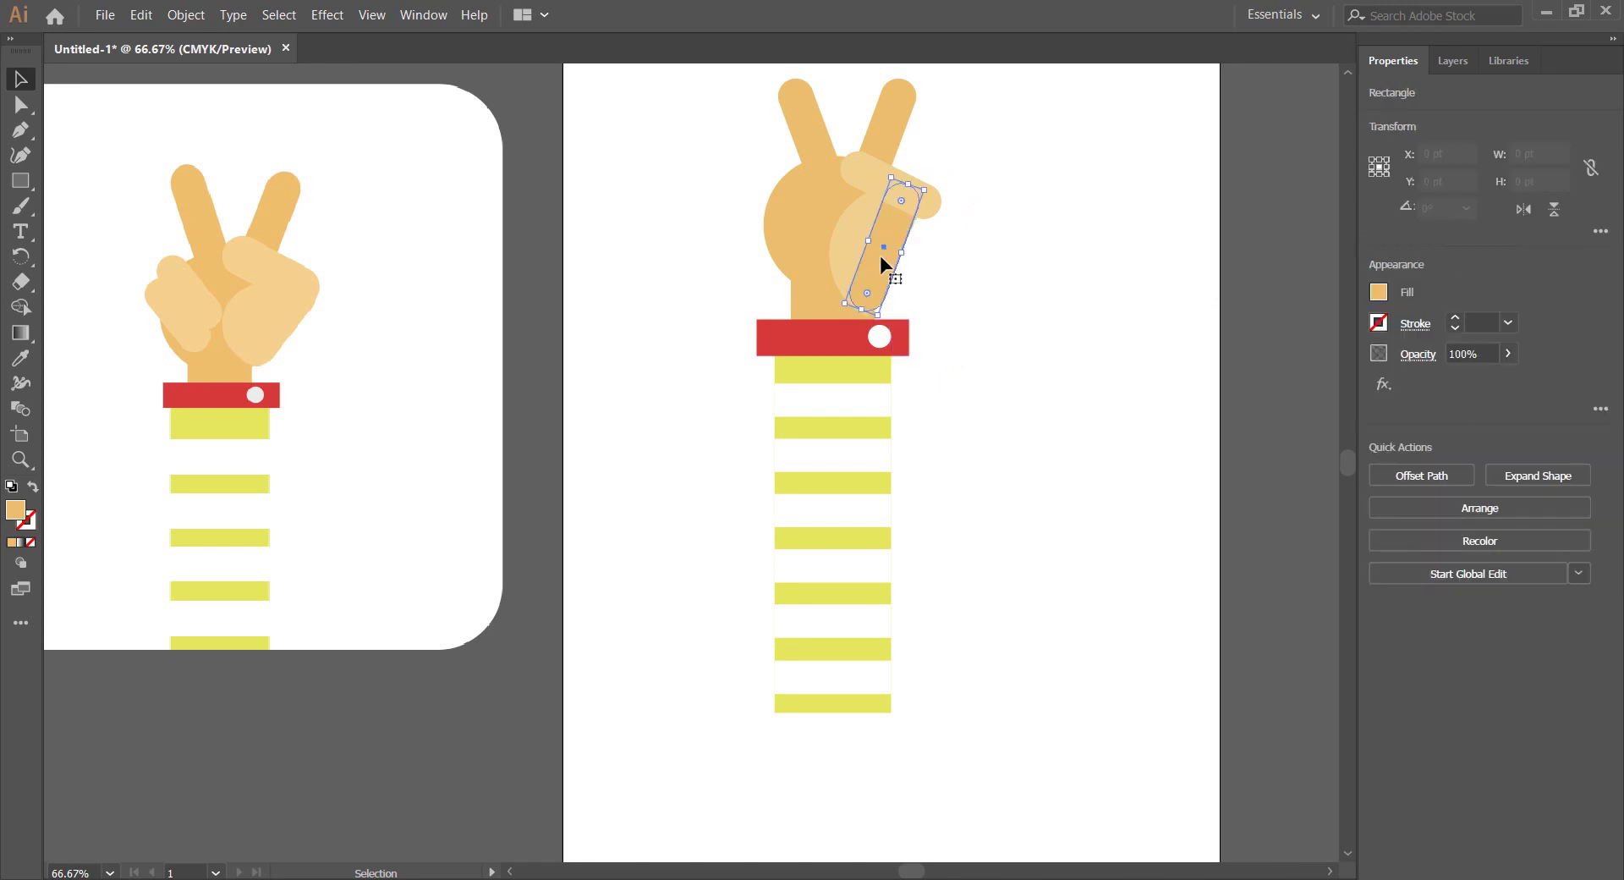
click(20, 358)
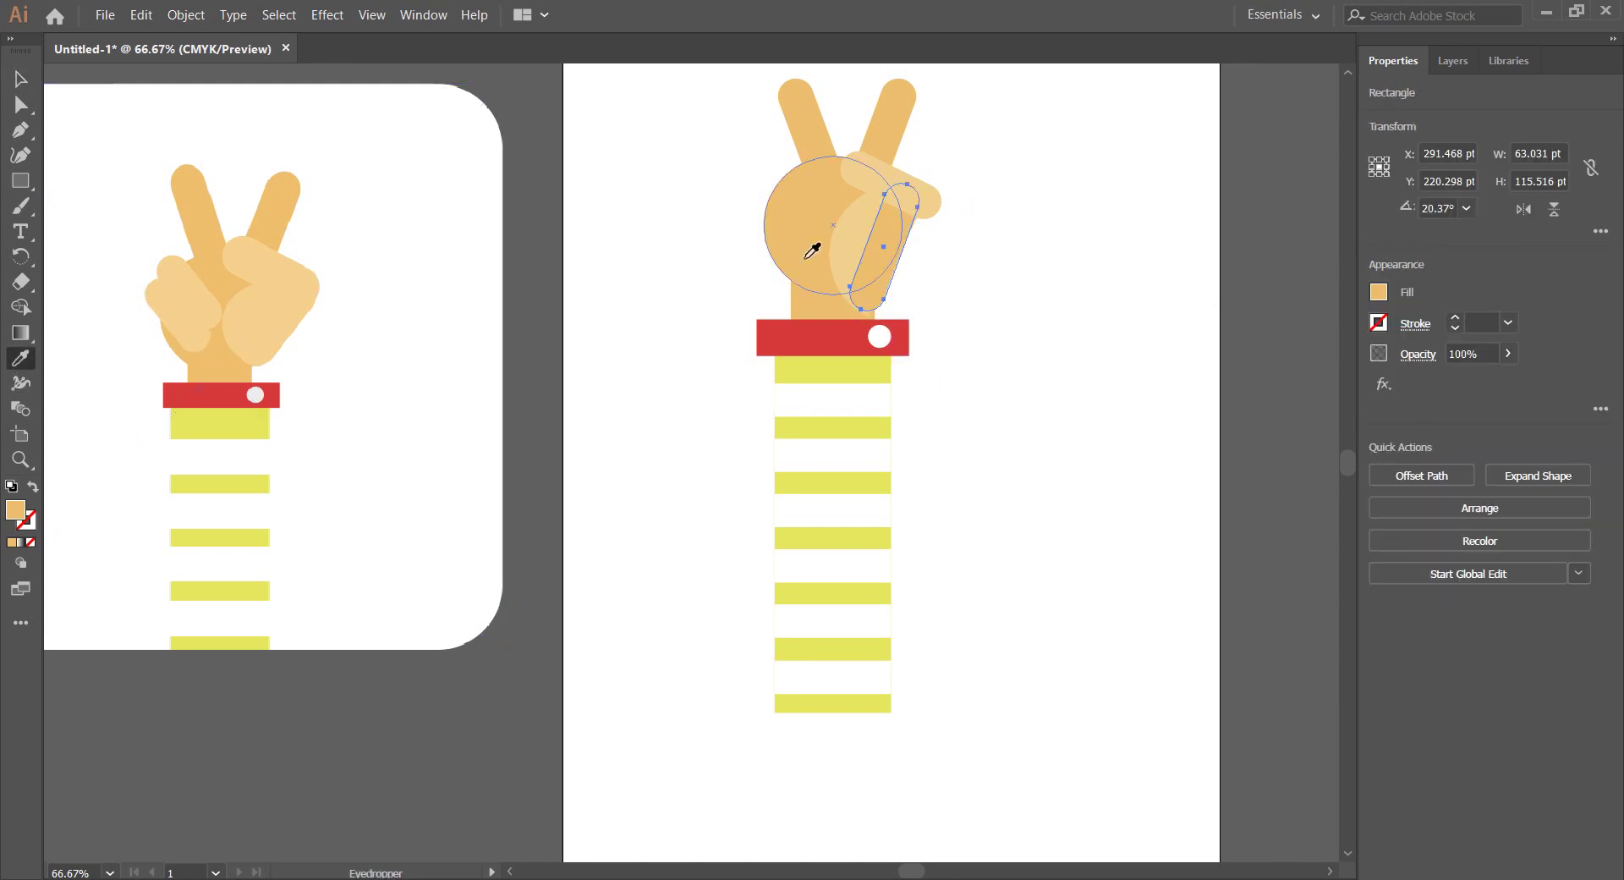
click(855, 230)
click(20, 79)
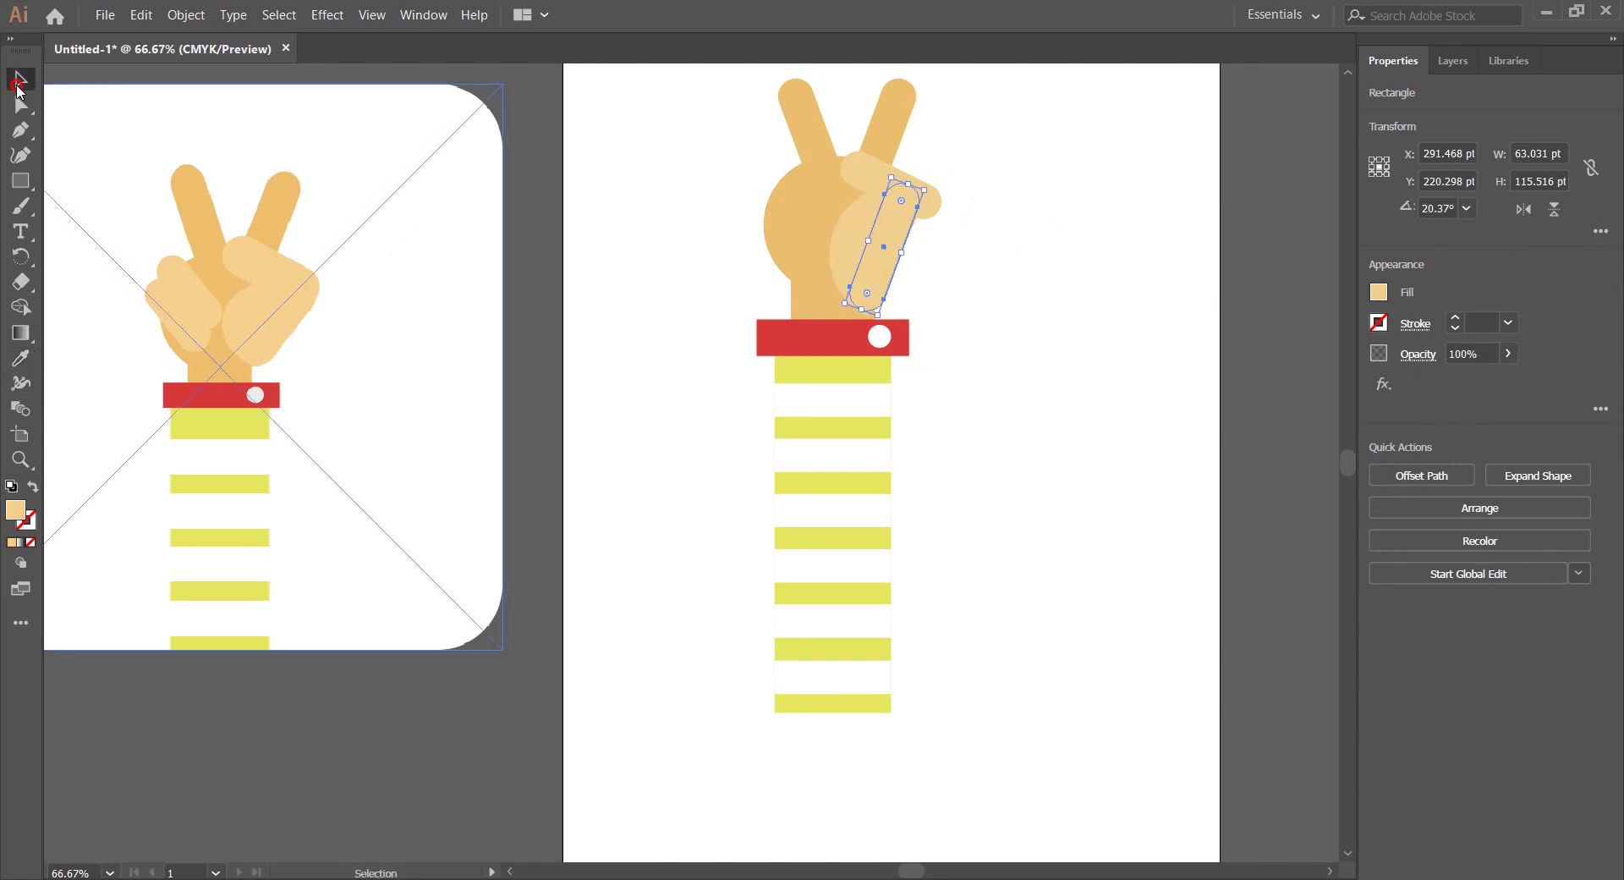
click(1089, 261)
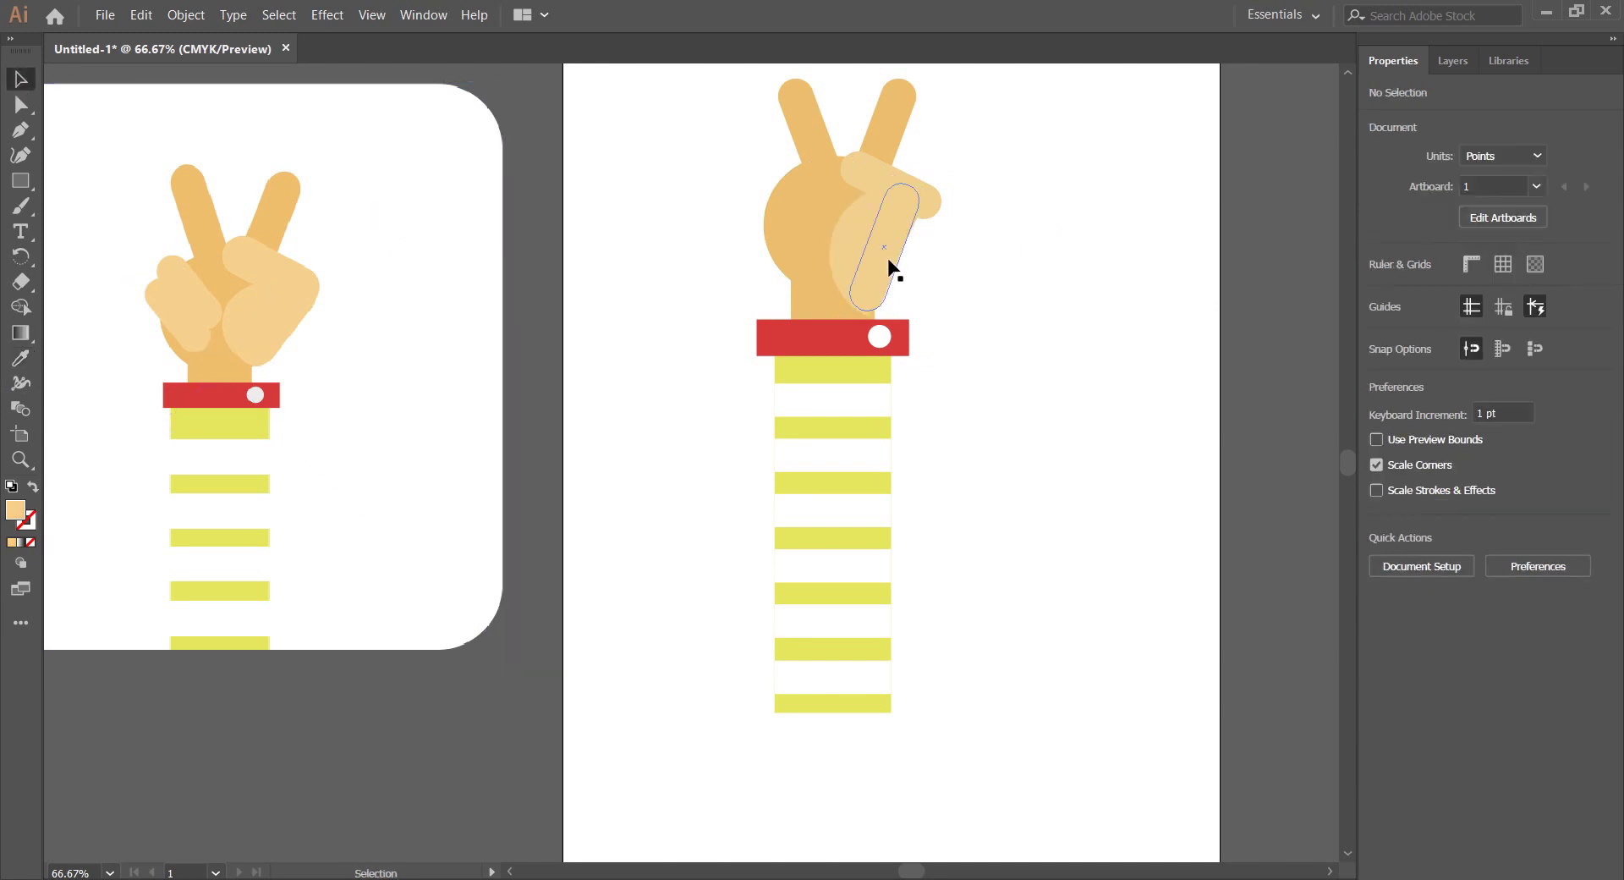
click(912, 207)
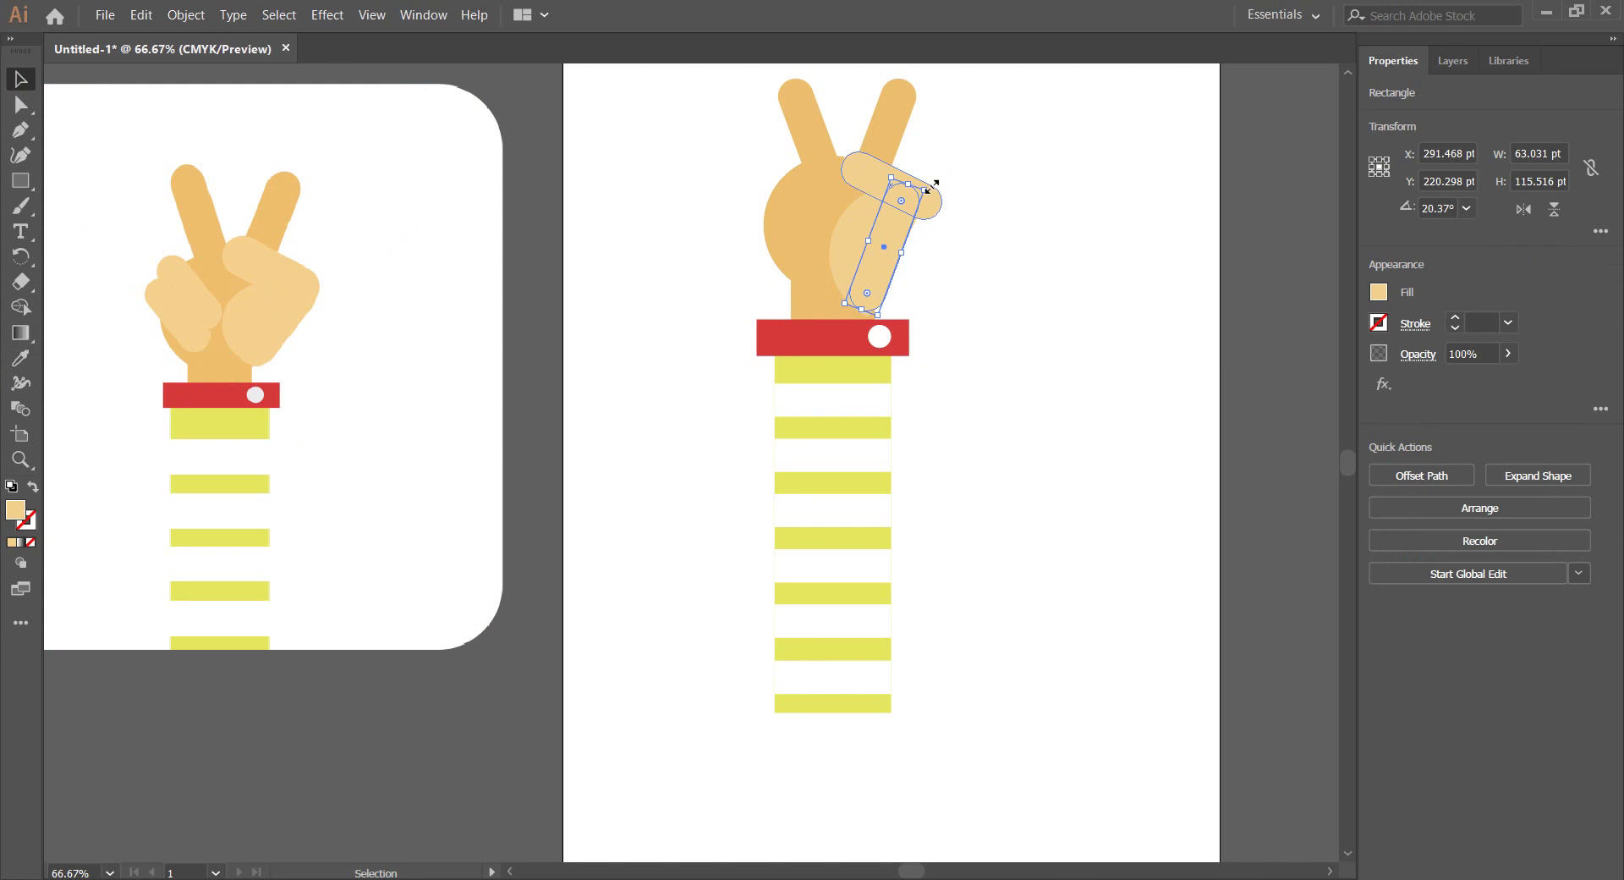
Tilt the finger bar to 14.51° and nudge it right and down
drag(931, 180, 938, 188)
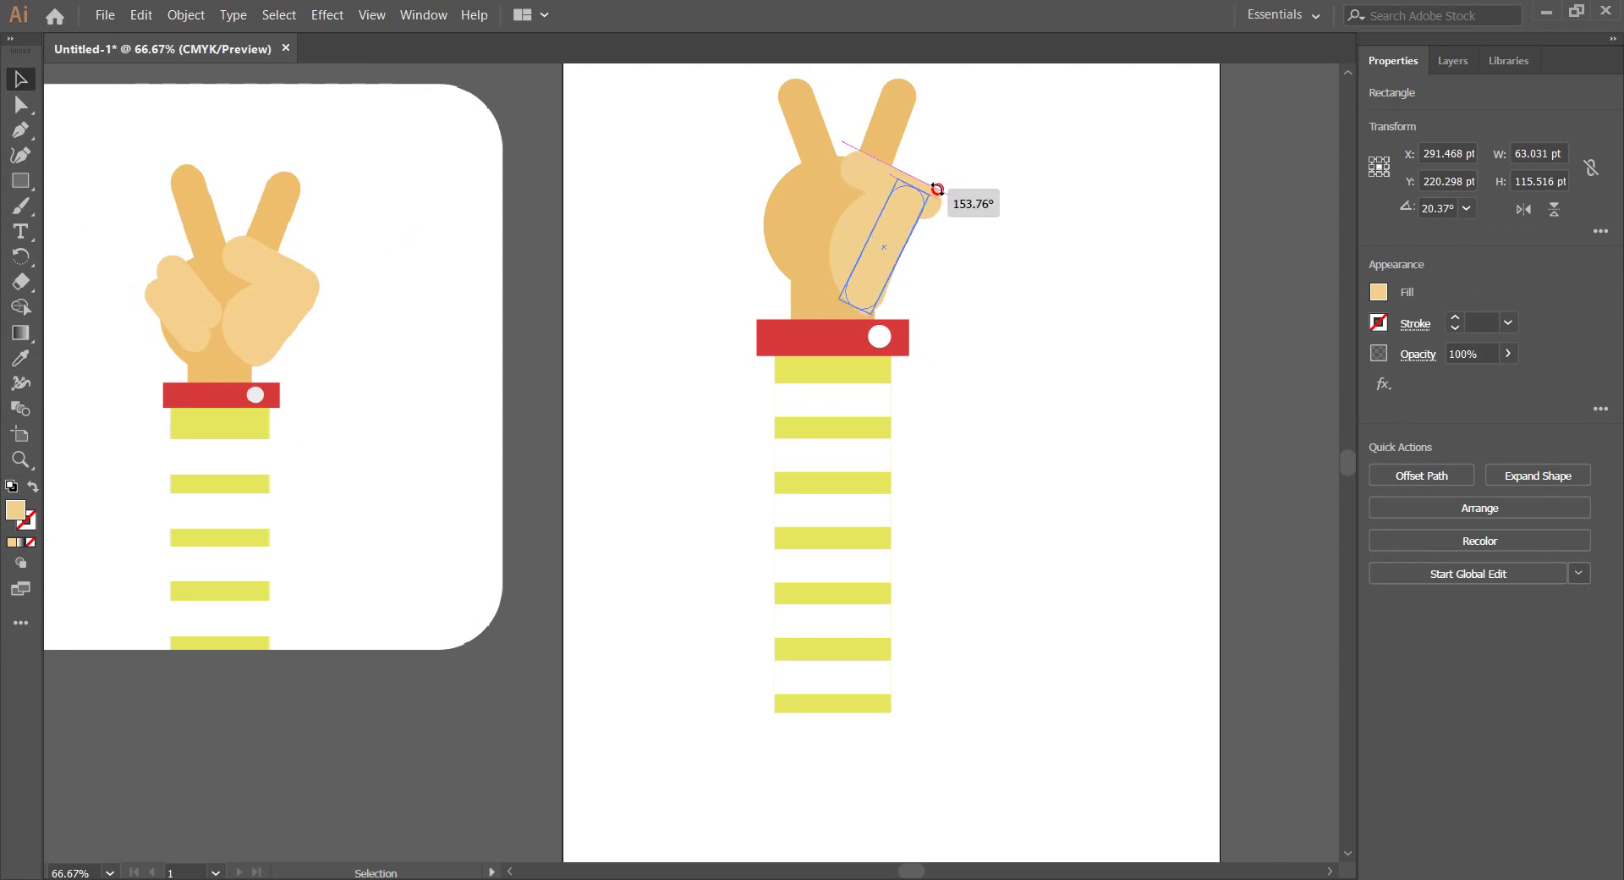
key(Right)
key(Right)
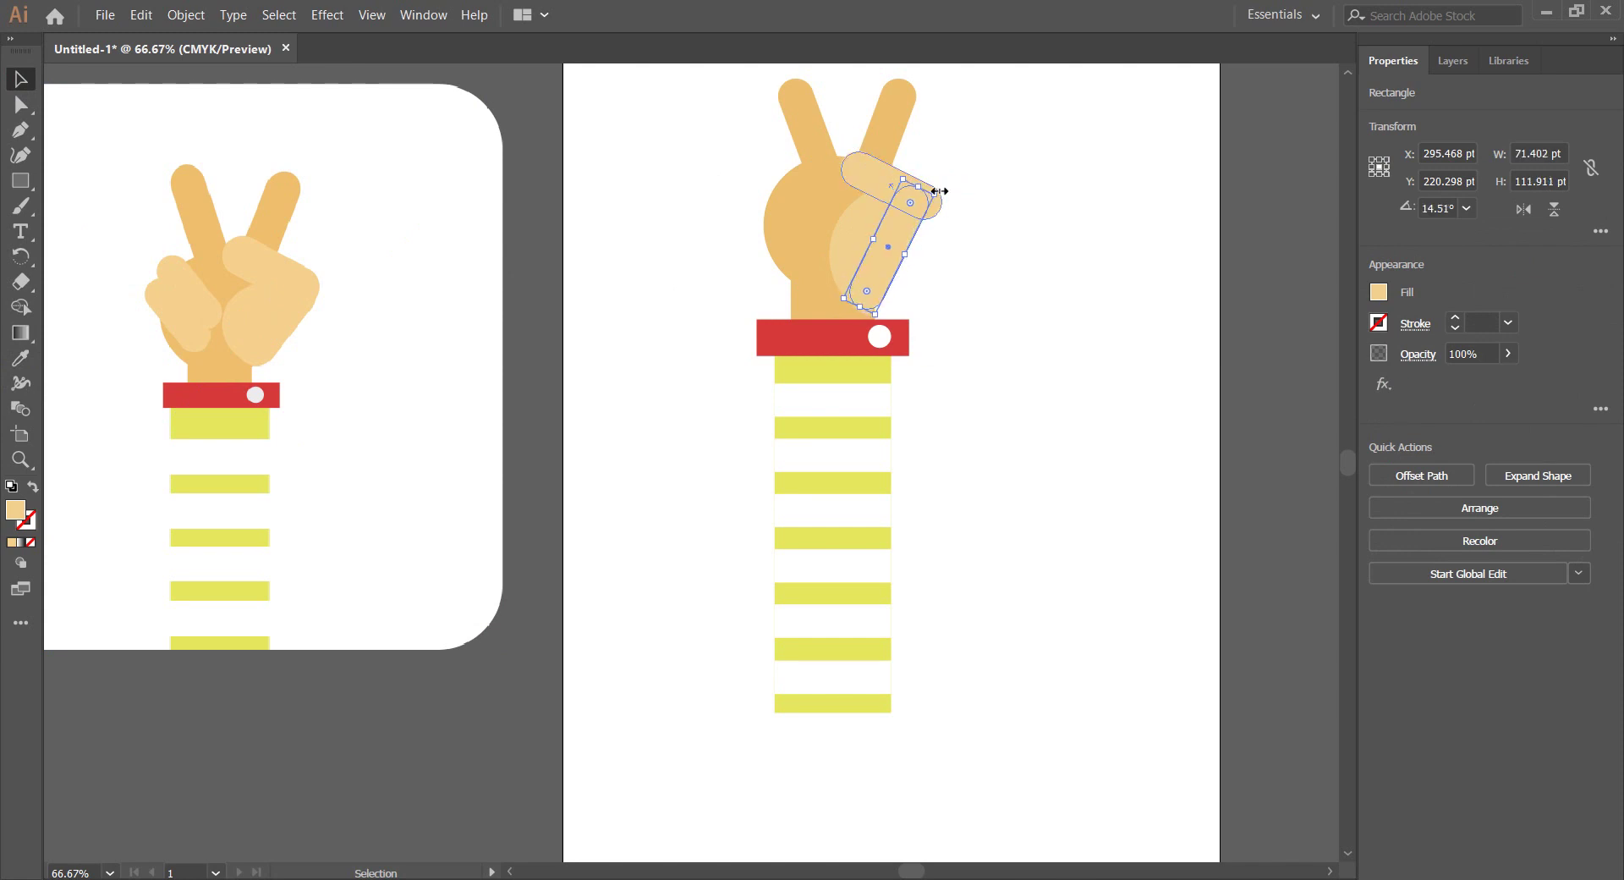
key(Right)
key(Right)
key(Down)
key(Down)
Fine-tune the tilted finger's position under the thumb with small nudges
click(1028, 364)
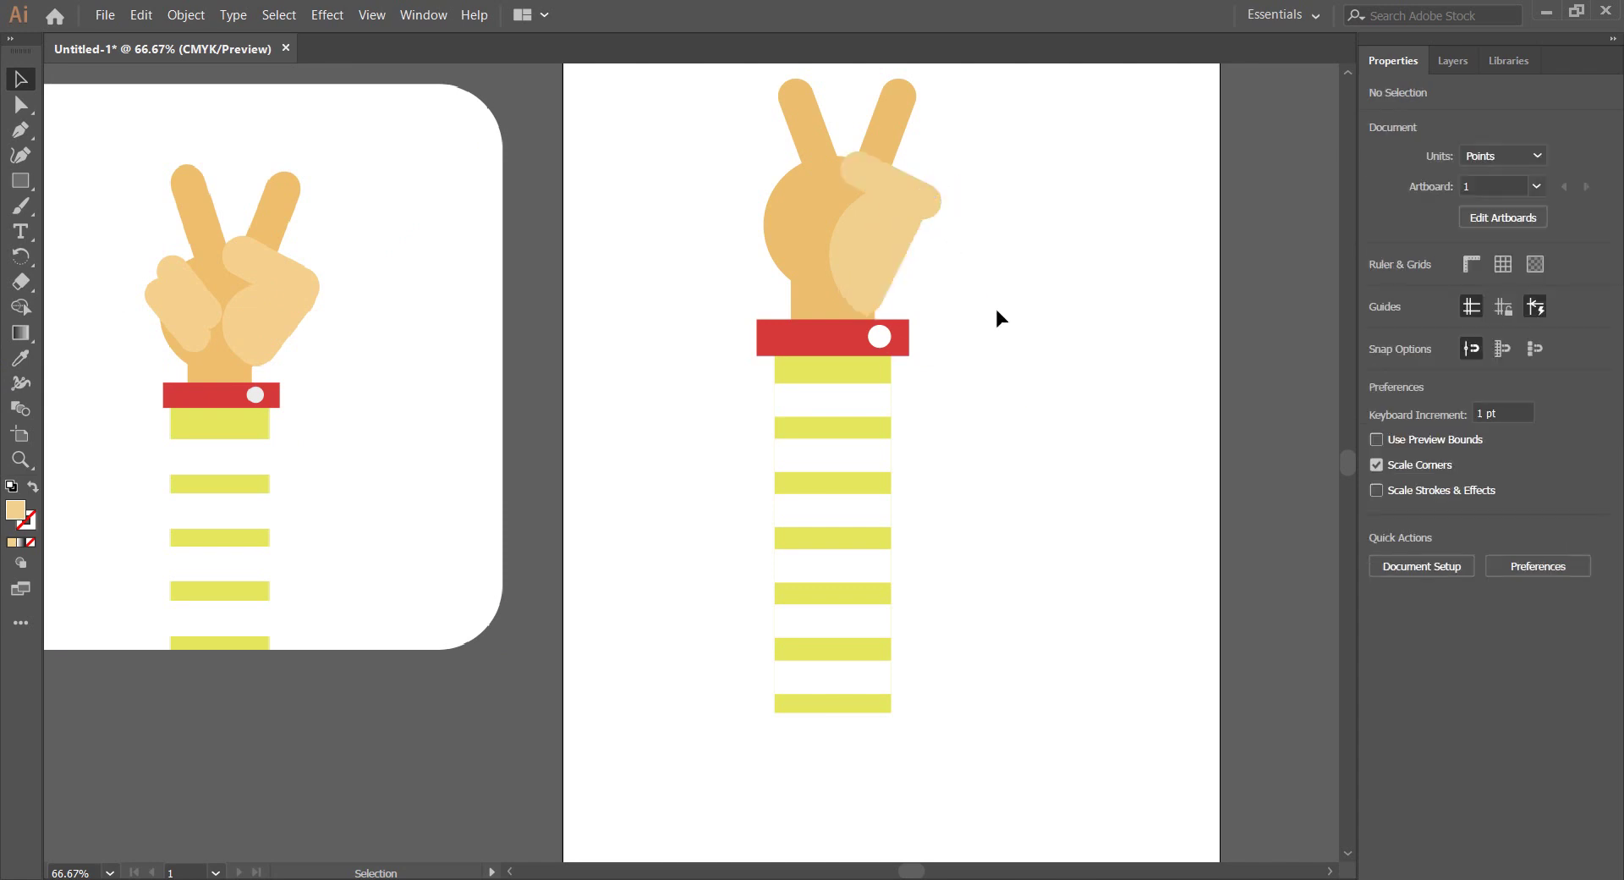
click(890, 274)
key(Down)
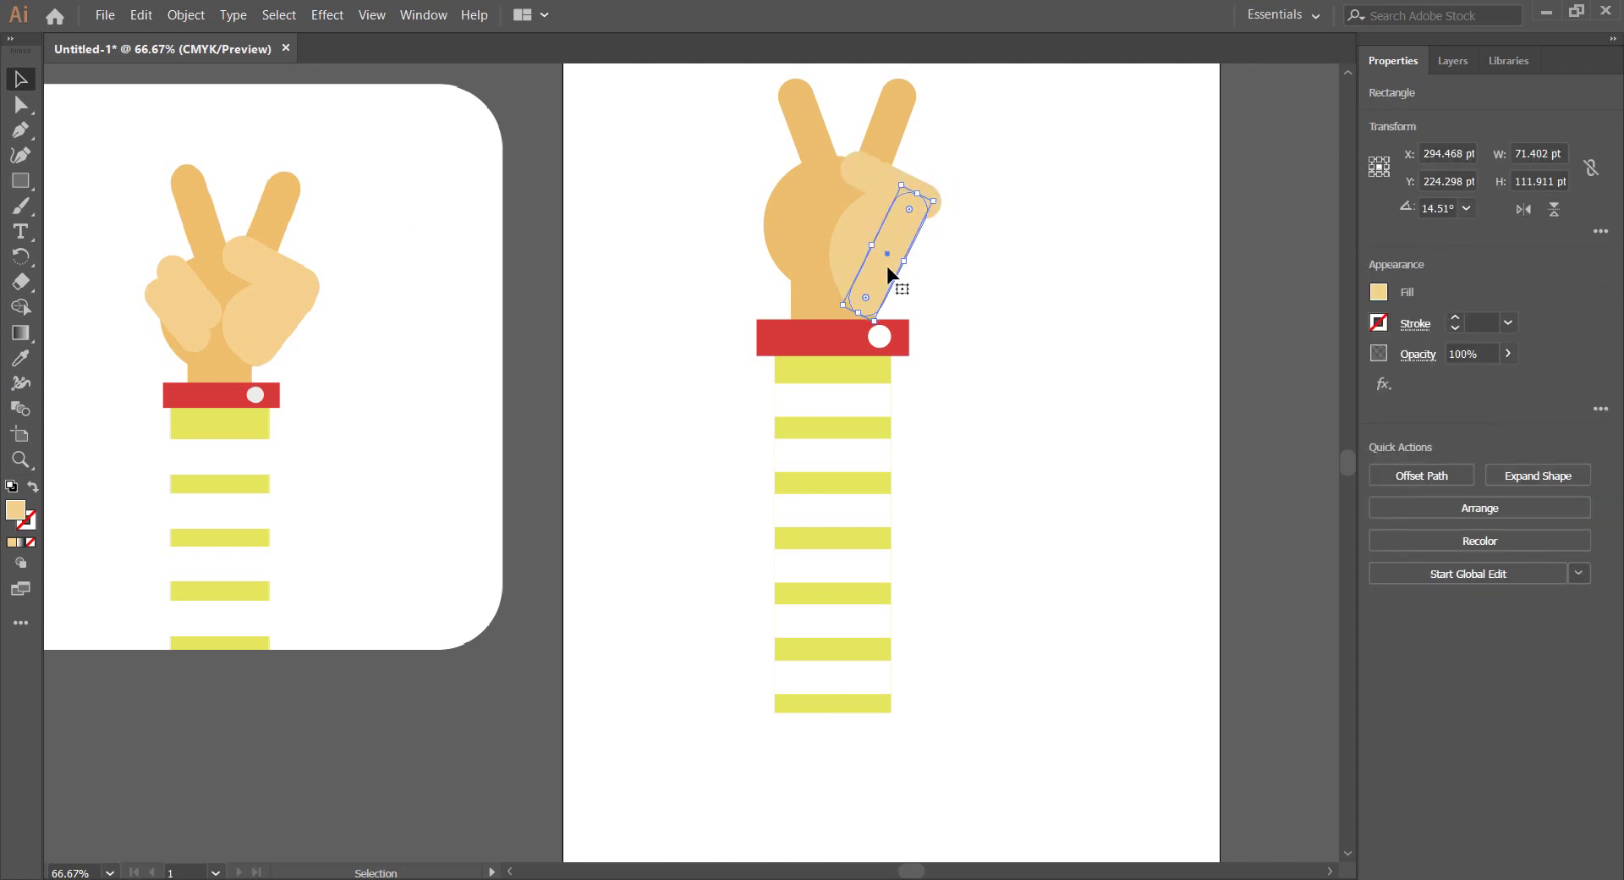
key(Down)
key(Down)
click(1065, 364)
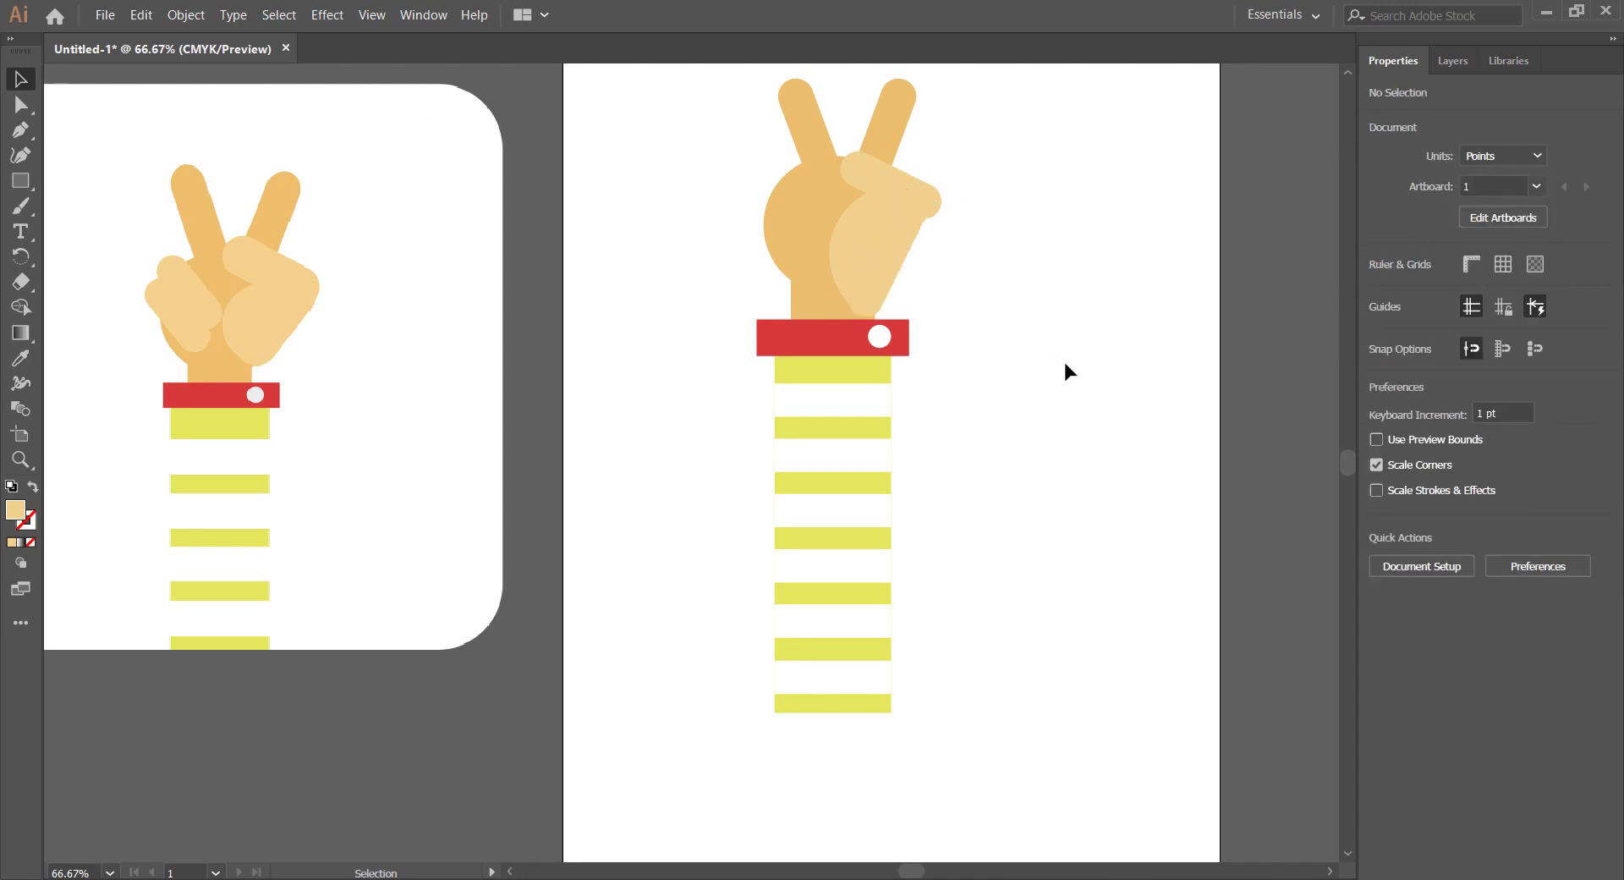
click(890, 258)
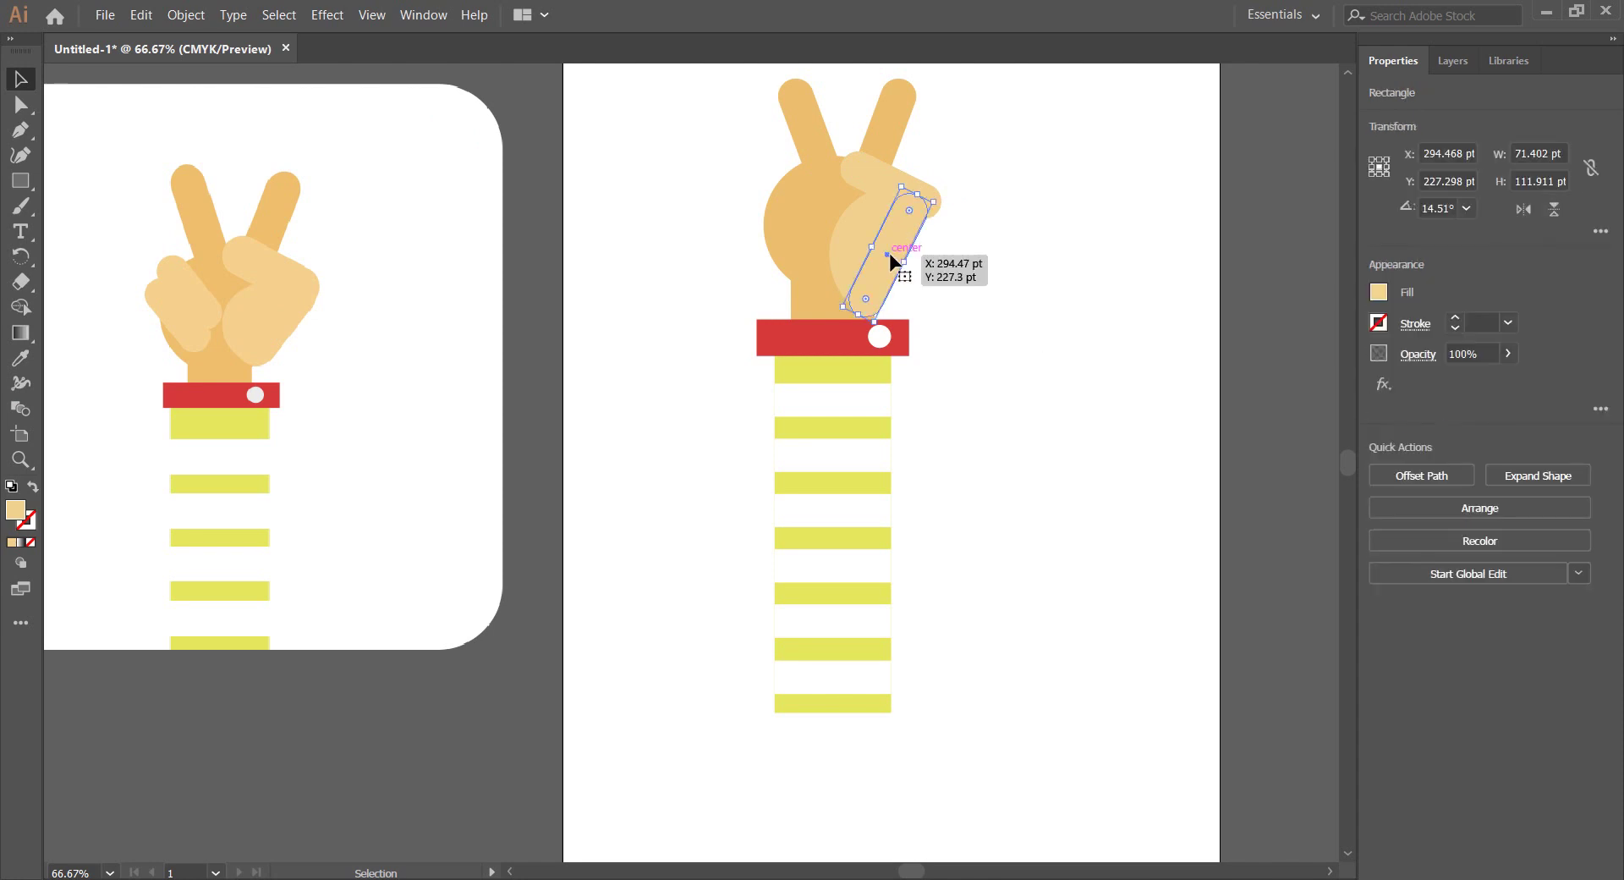
key(Up)
key(Right)
key(Up)
key(Up)
key(Up)
click(967, 306)
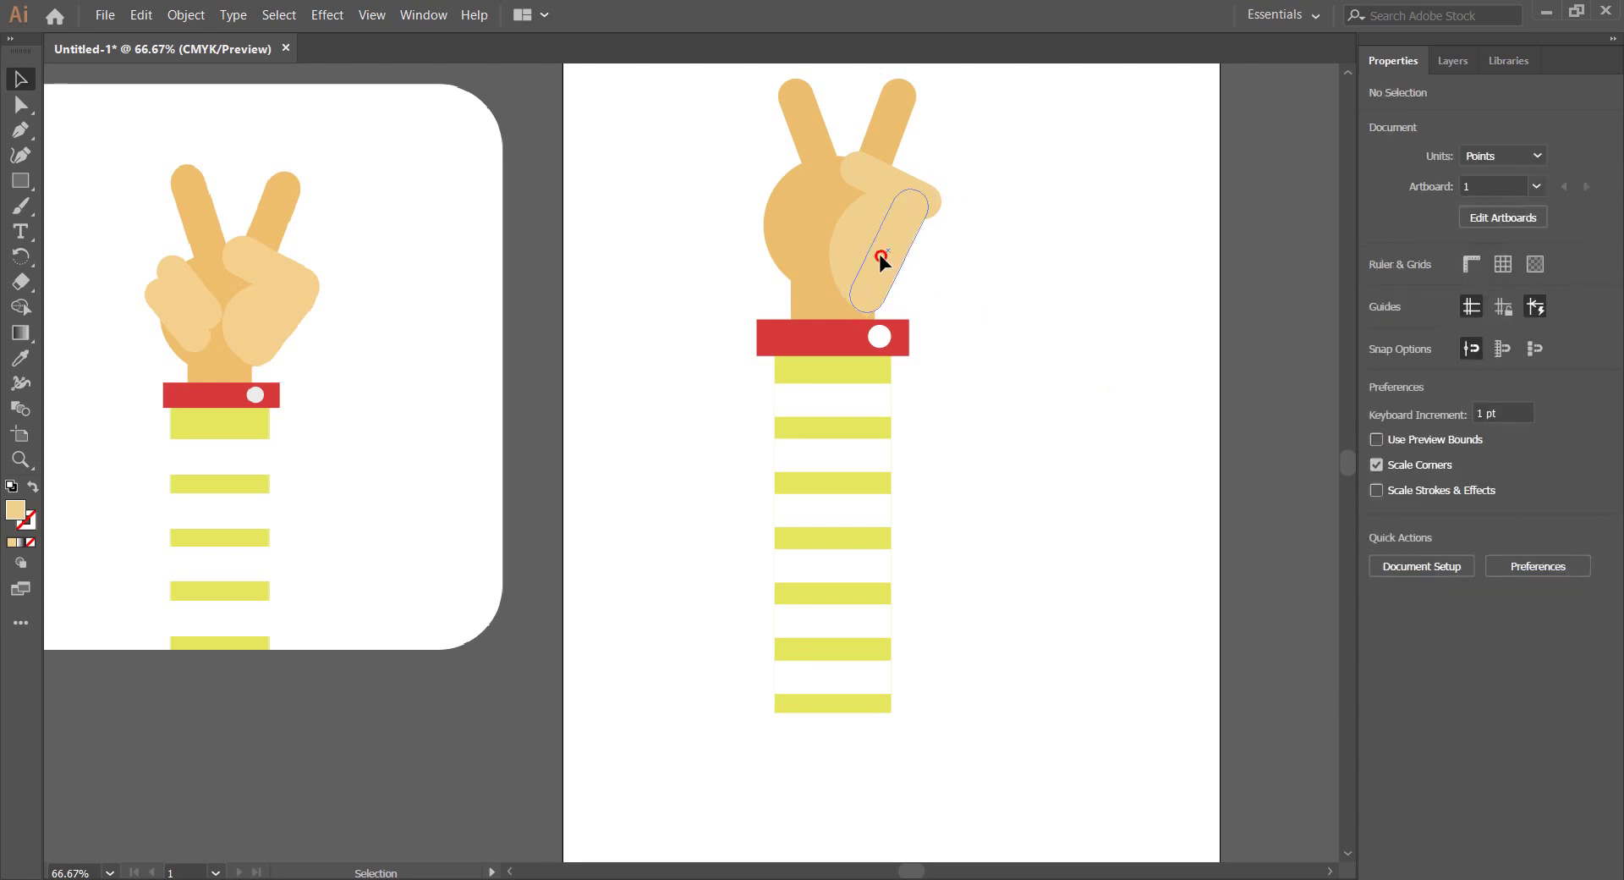
drag(880, 256, 880, 257)
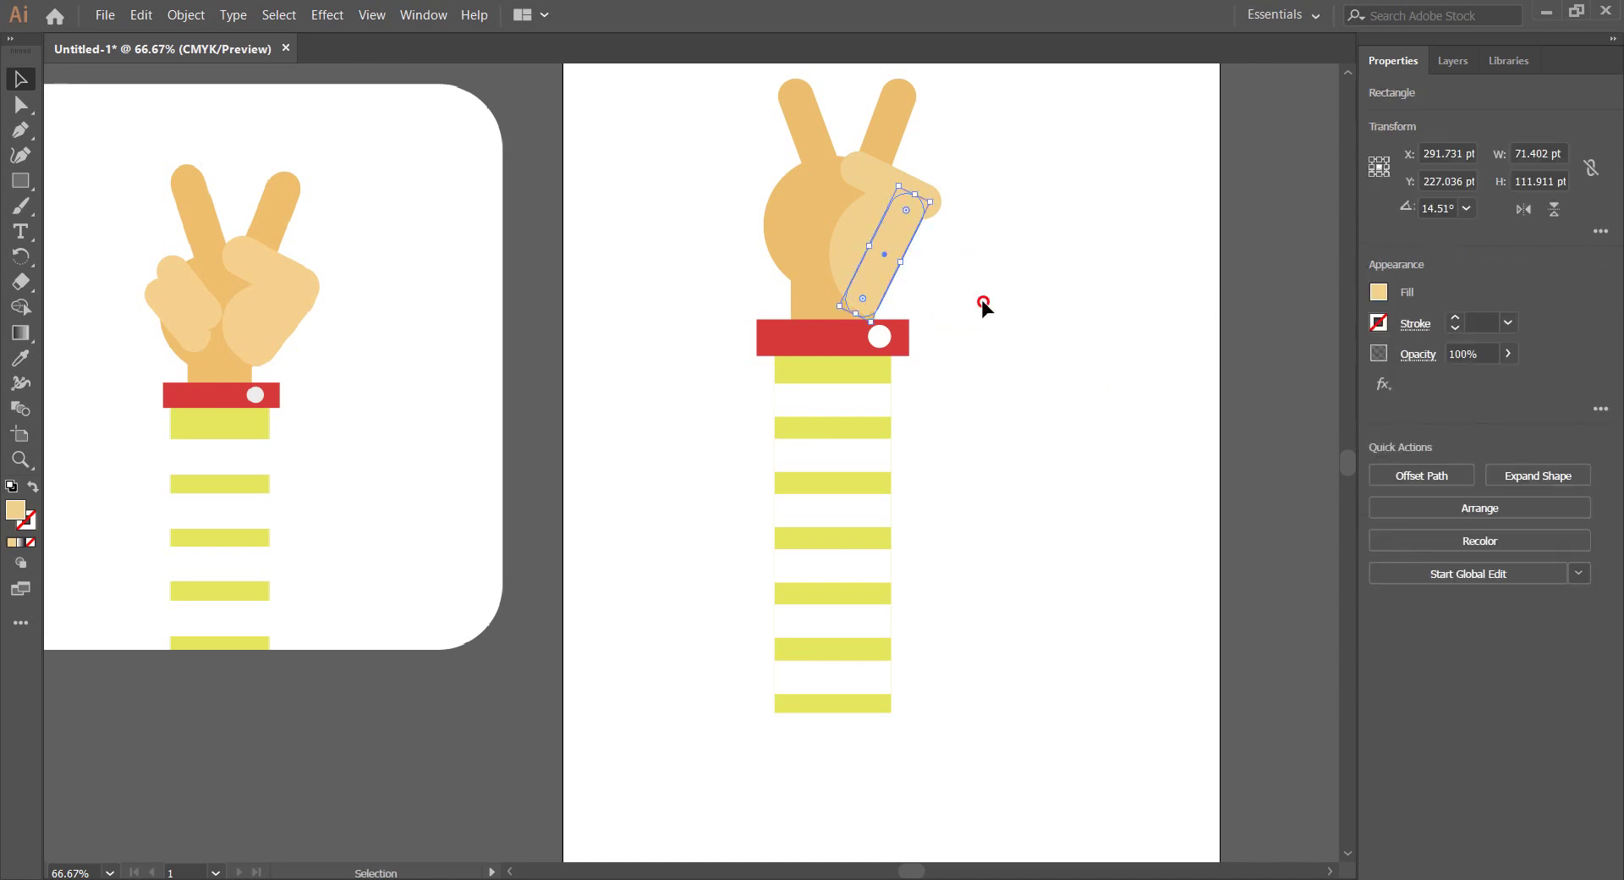
Move the pale finger rectangle up and to the right on the hand
click(981, 298)
click(846, 237)
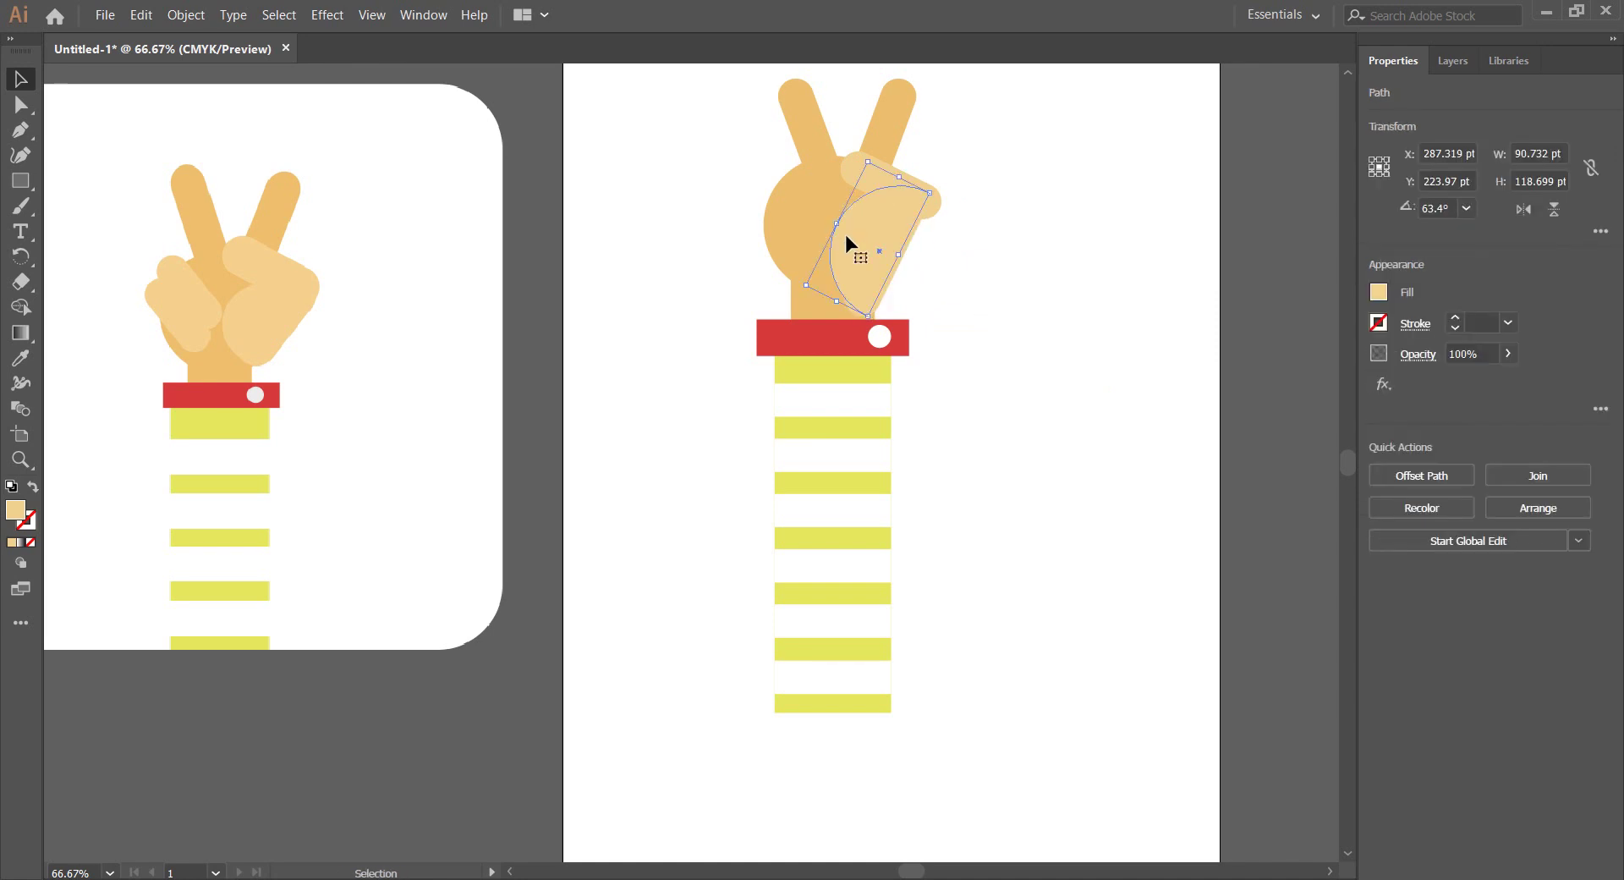
click(1046, 336)
click(867, 269)
click(955, 304)
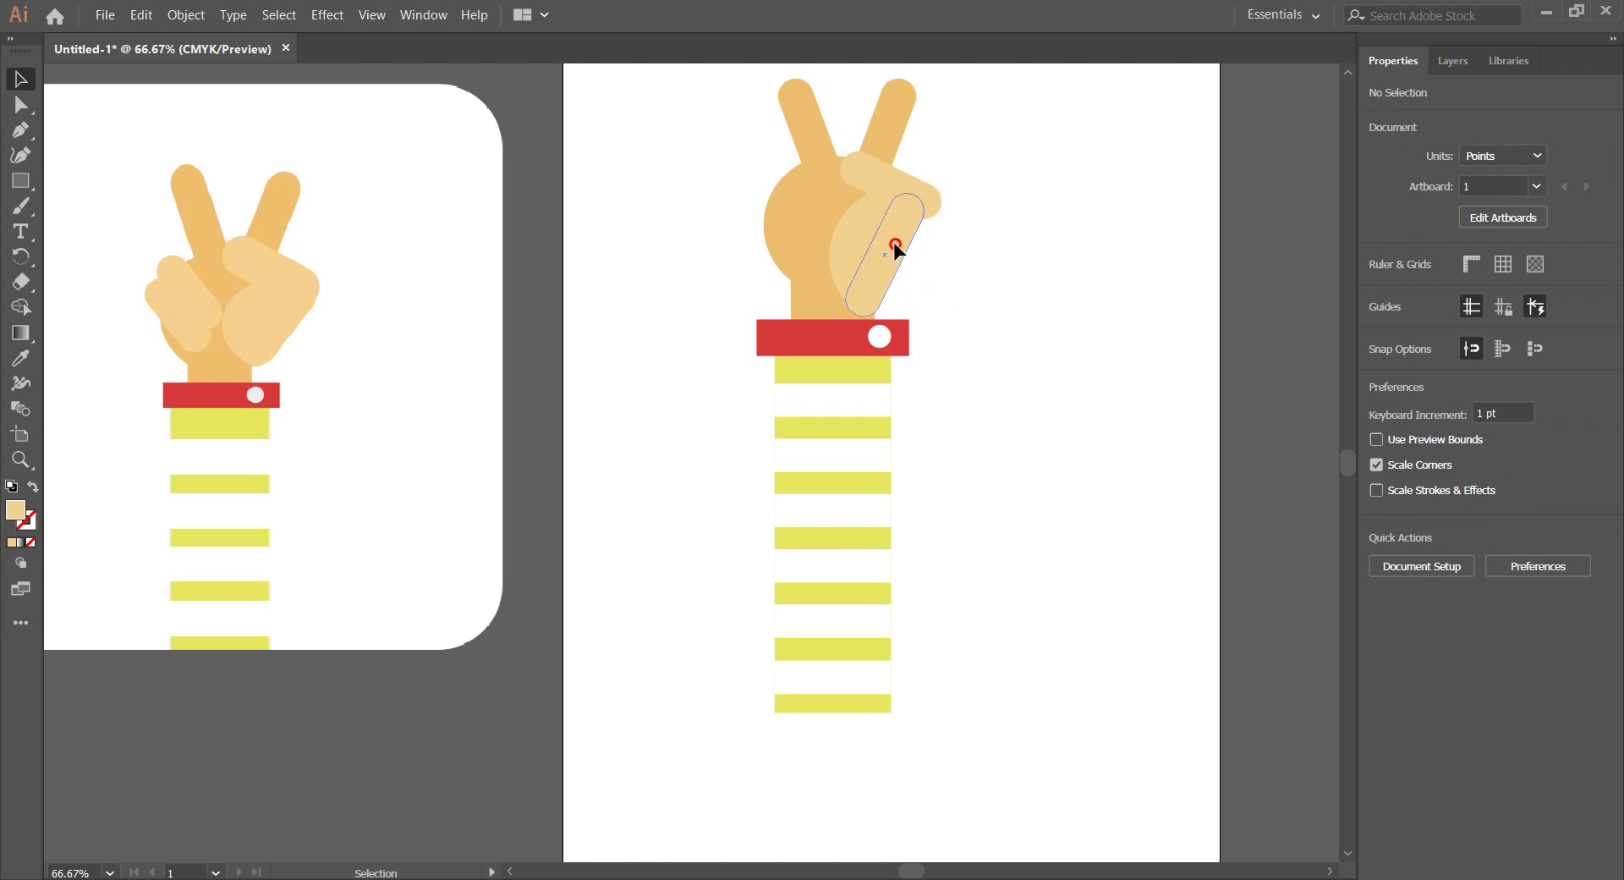
click(899, 239)
drag(887, 245, 905, 235)
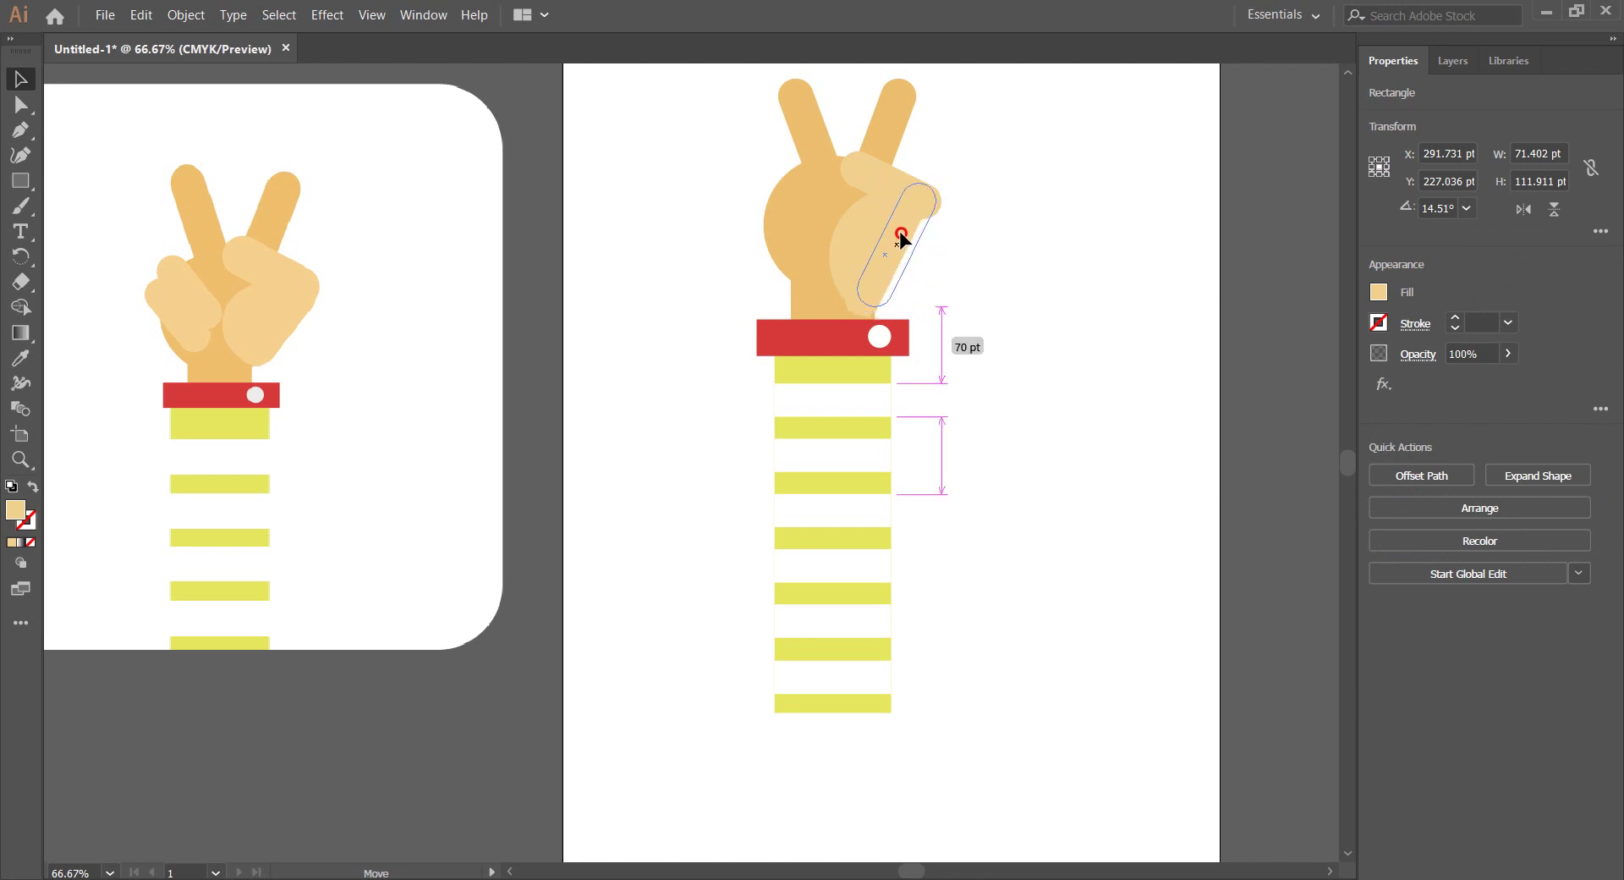
click(1025, 256)
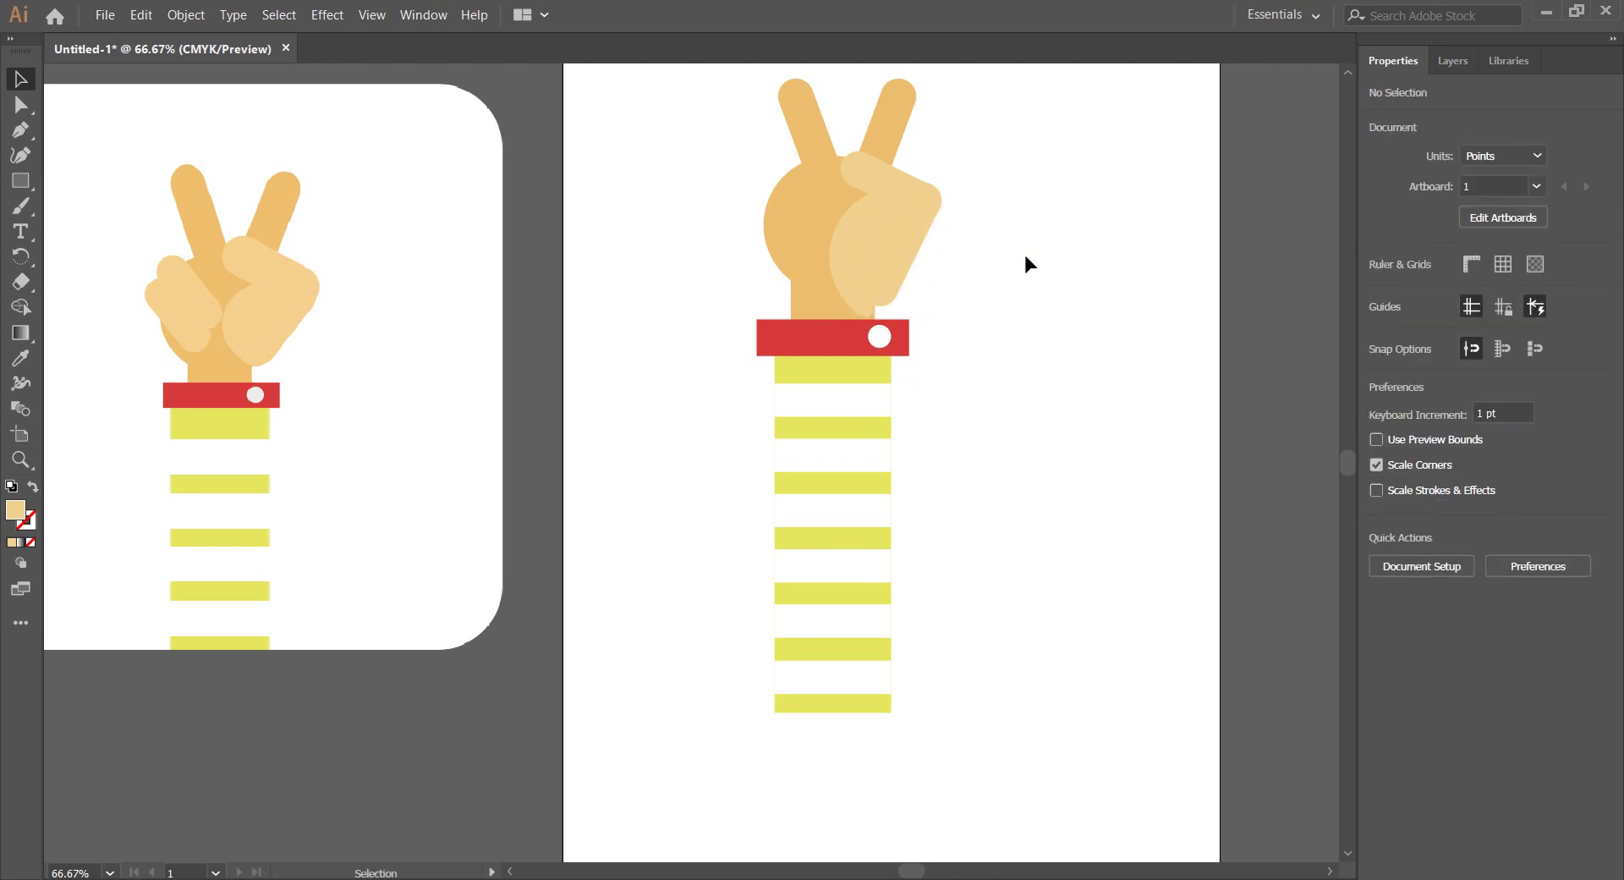
Shrink the pale half-circle knuckle shape and resize the pale finger bar lengthwise
click(868, 235)
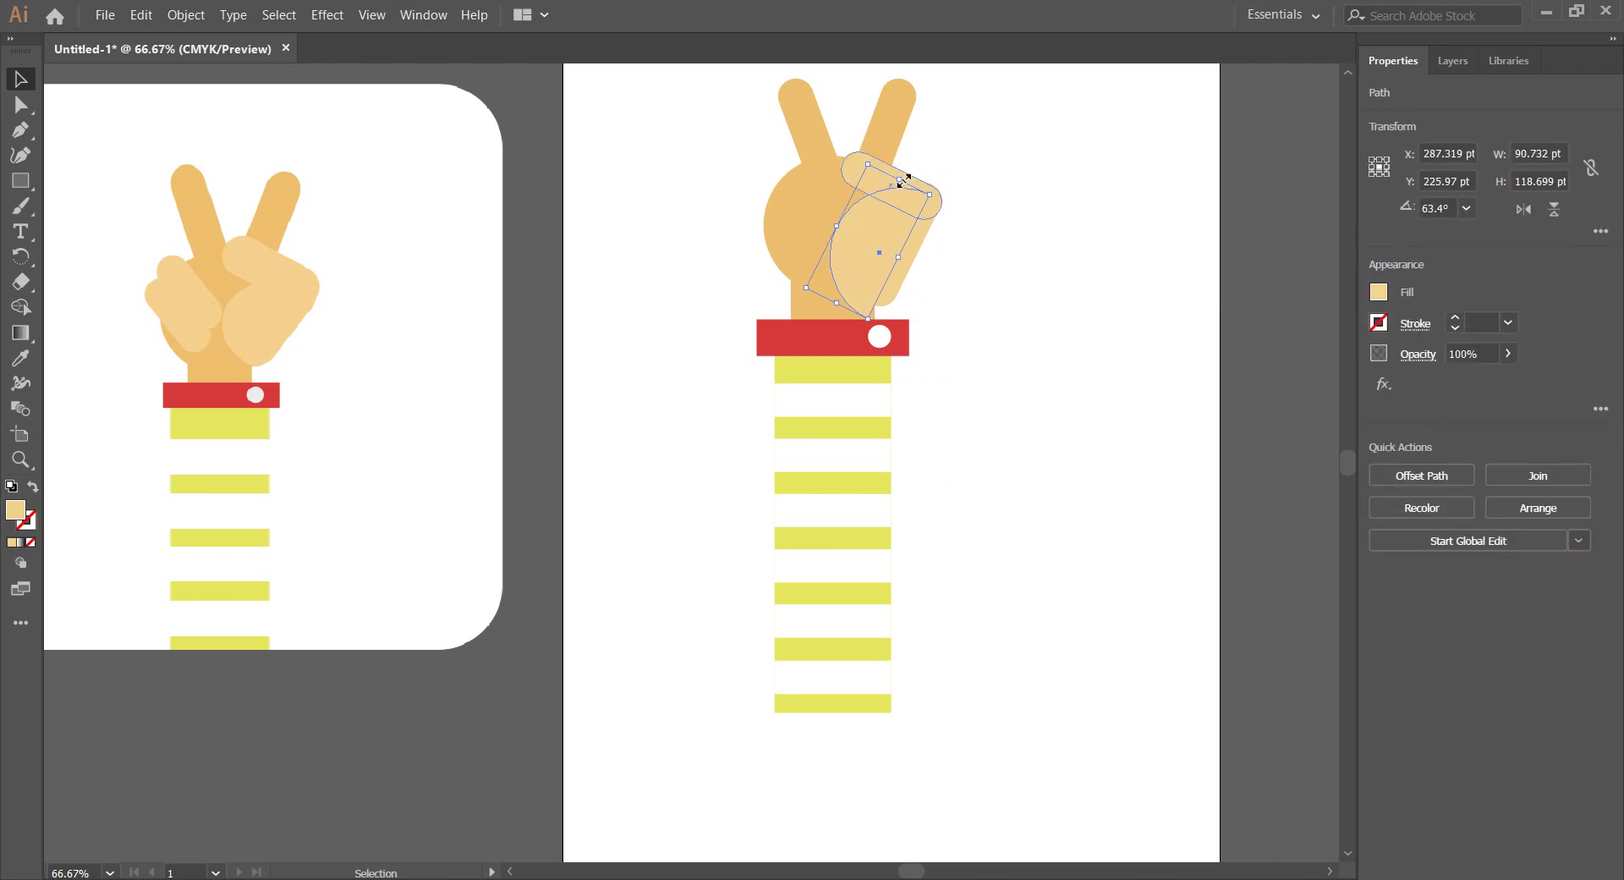
drag(900, 180, 899, 204)
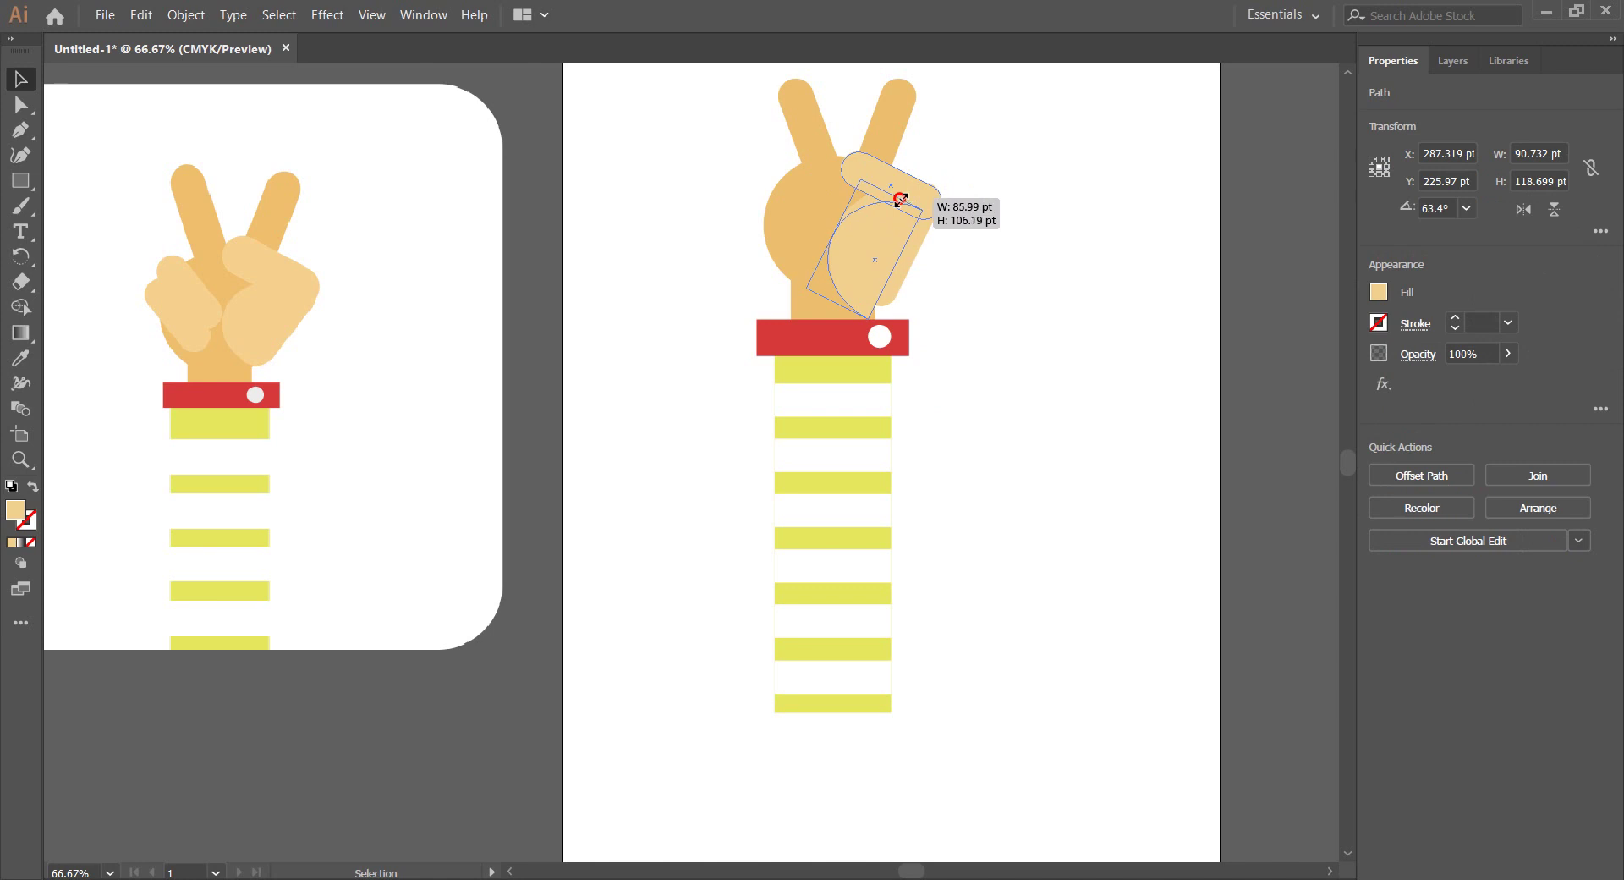
click(1029, 246)
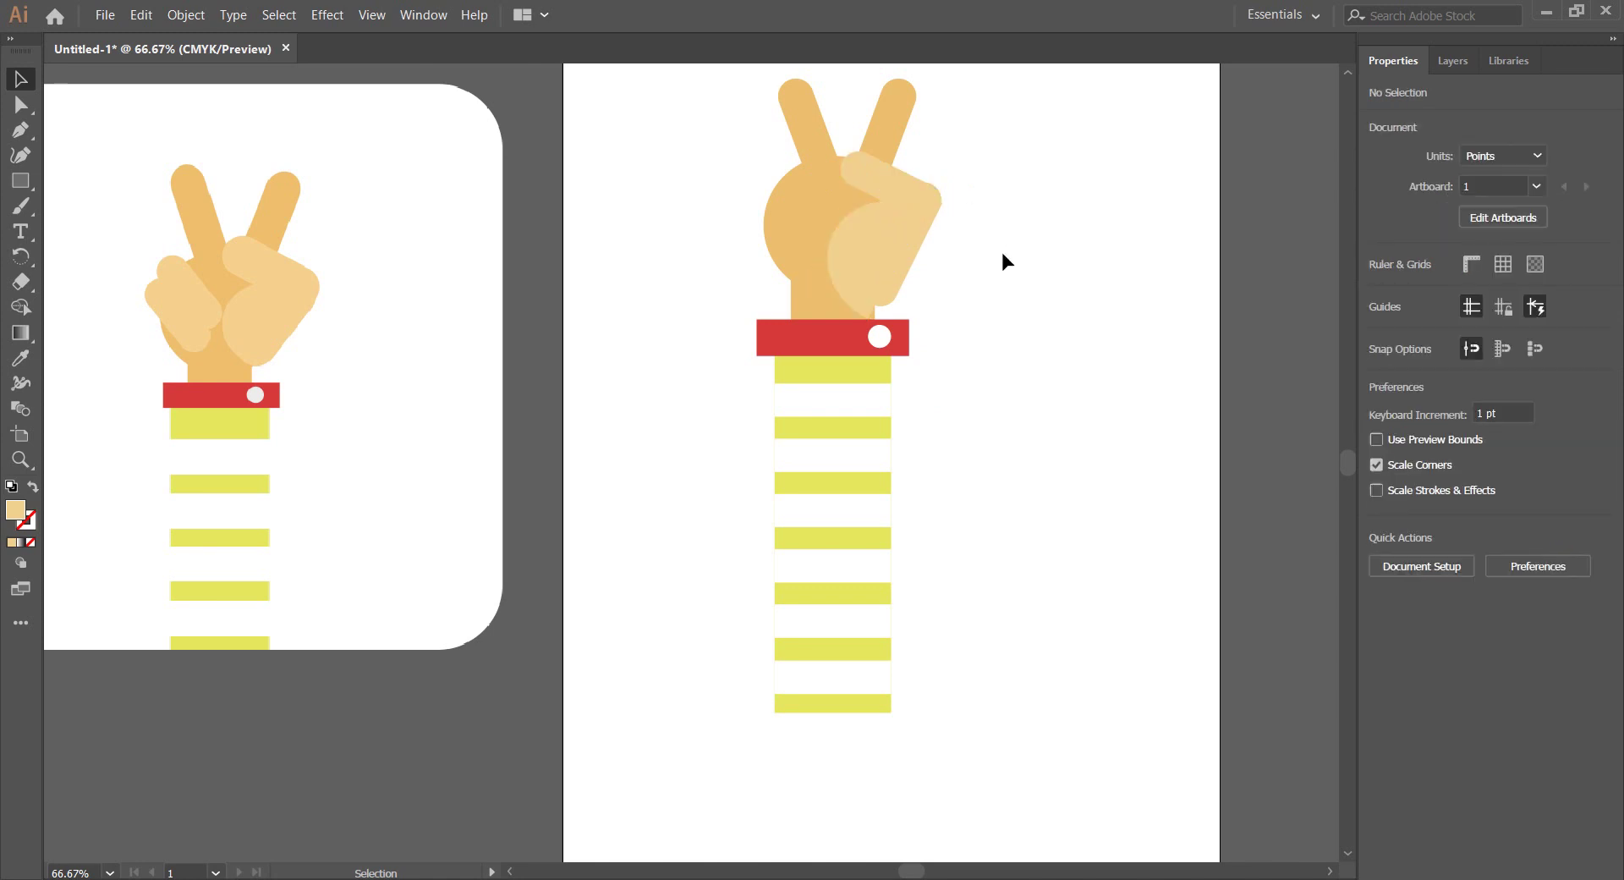
click(898, 292)
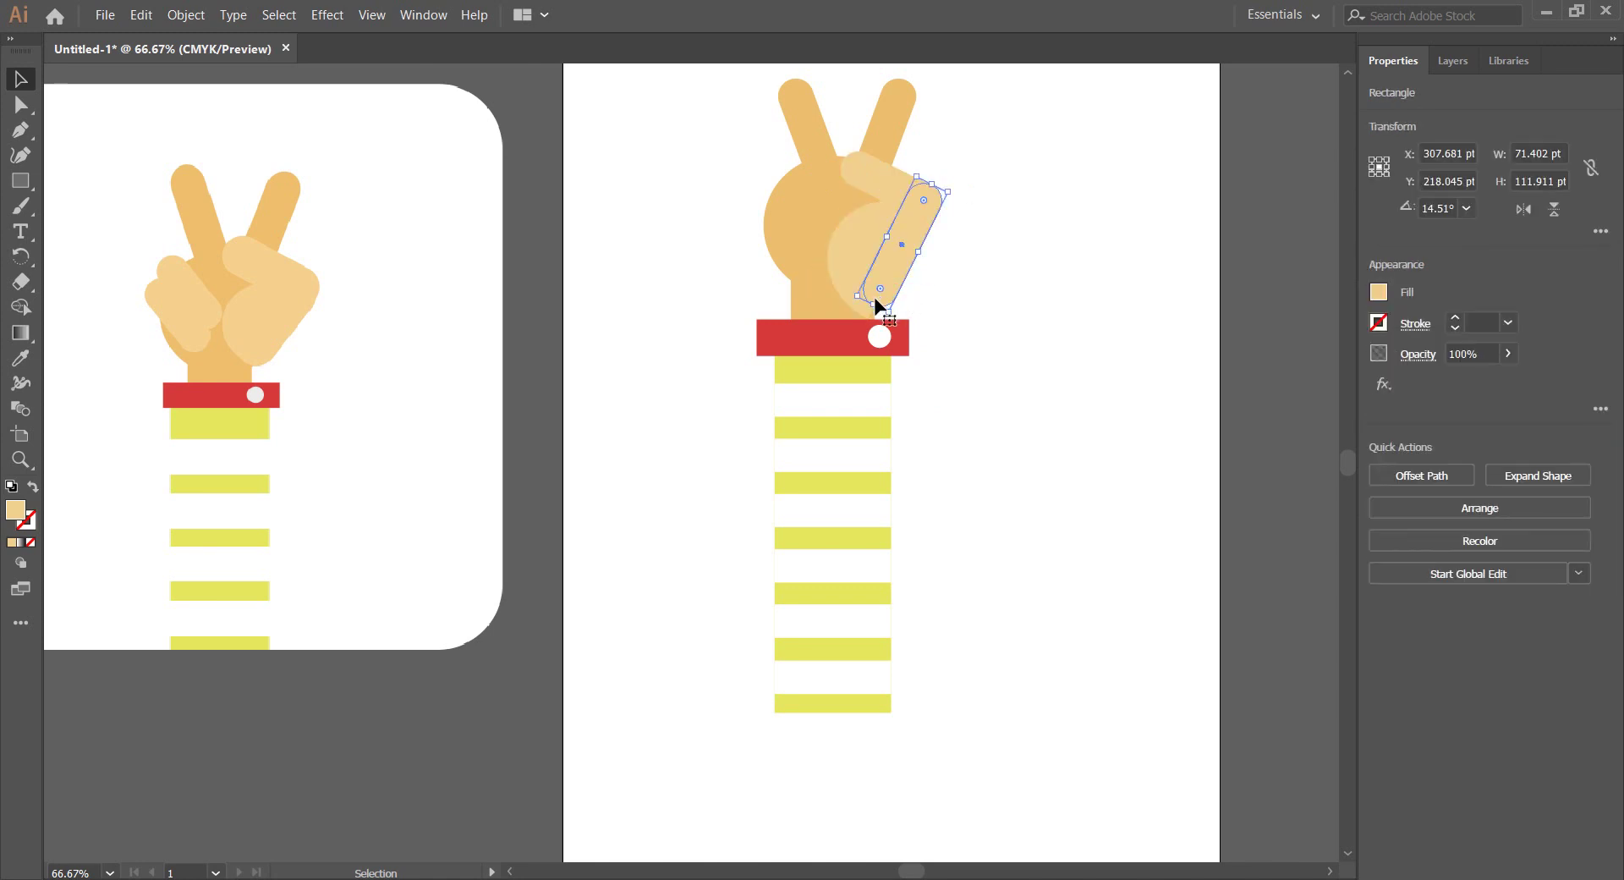
drag(875, 304, 844, 314)
click(850, 281)
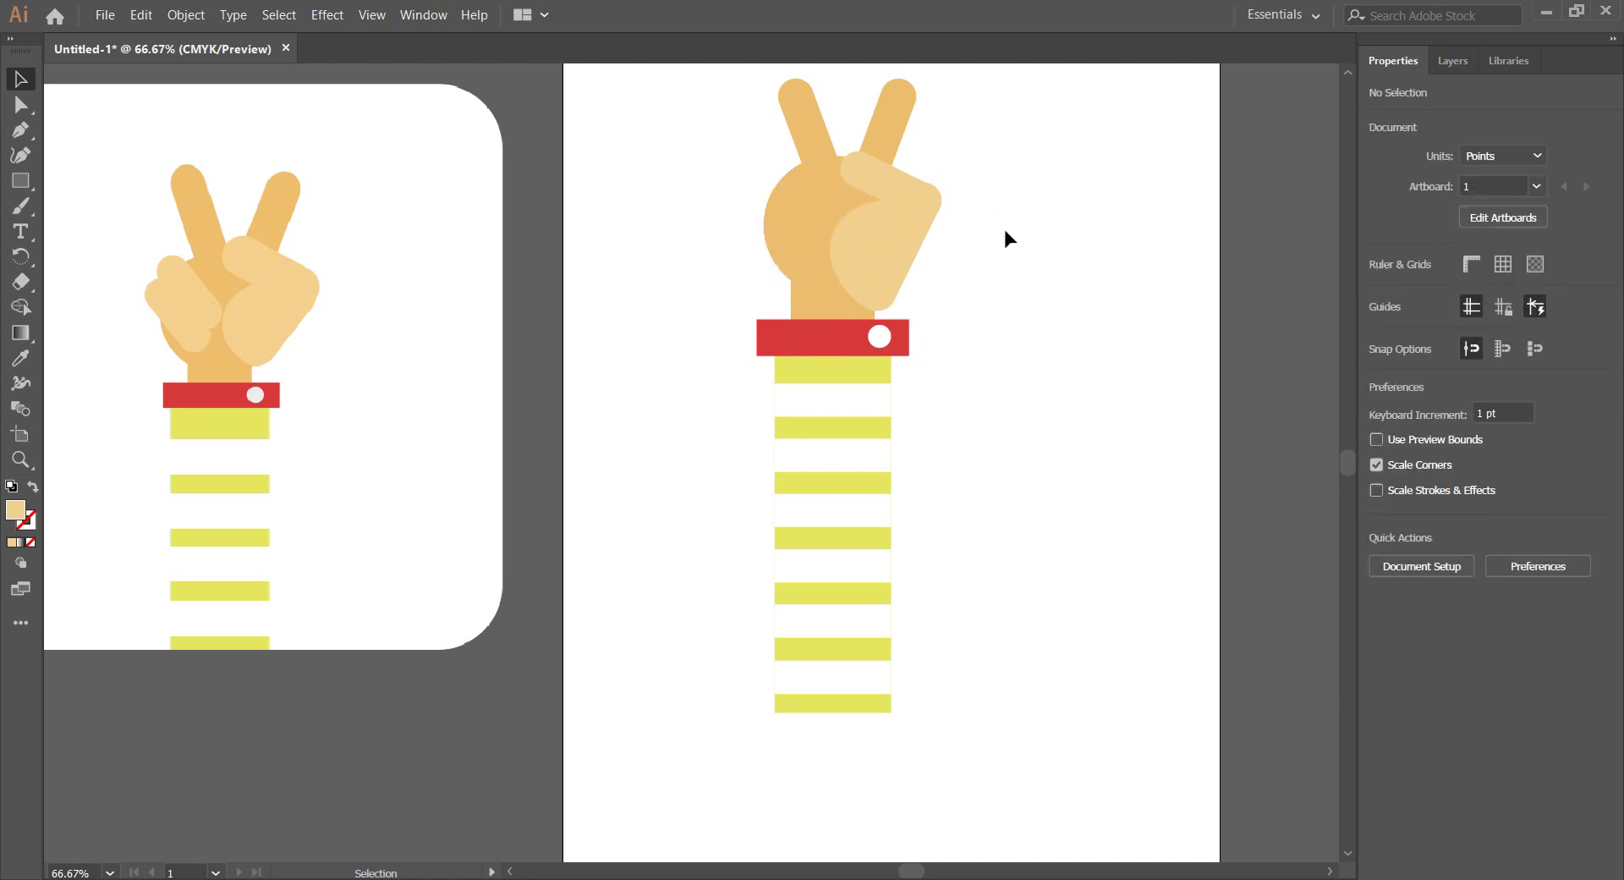
Duplicate the left raised finger onto the palm and give the copy the lighter skin colour
click(802, 131)
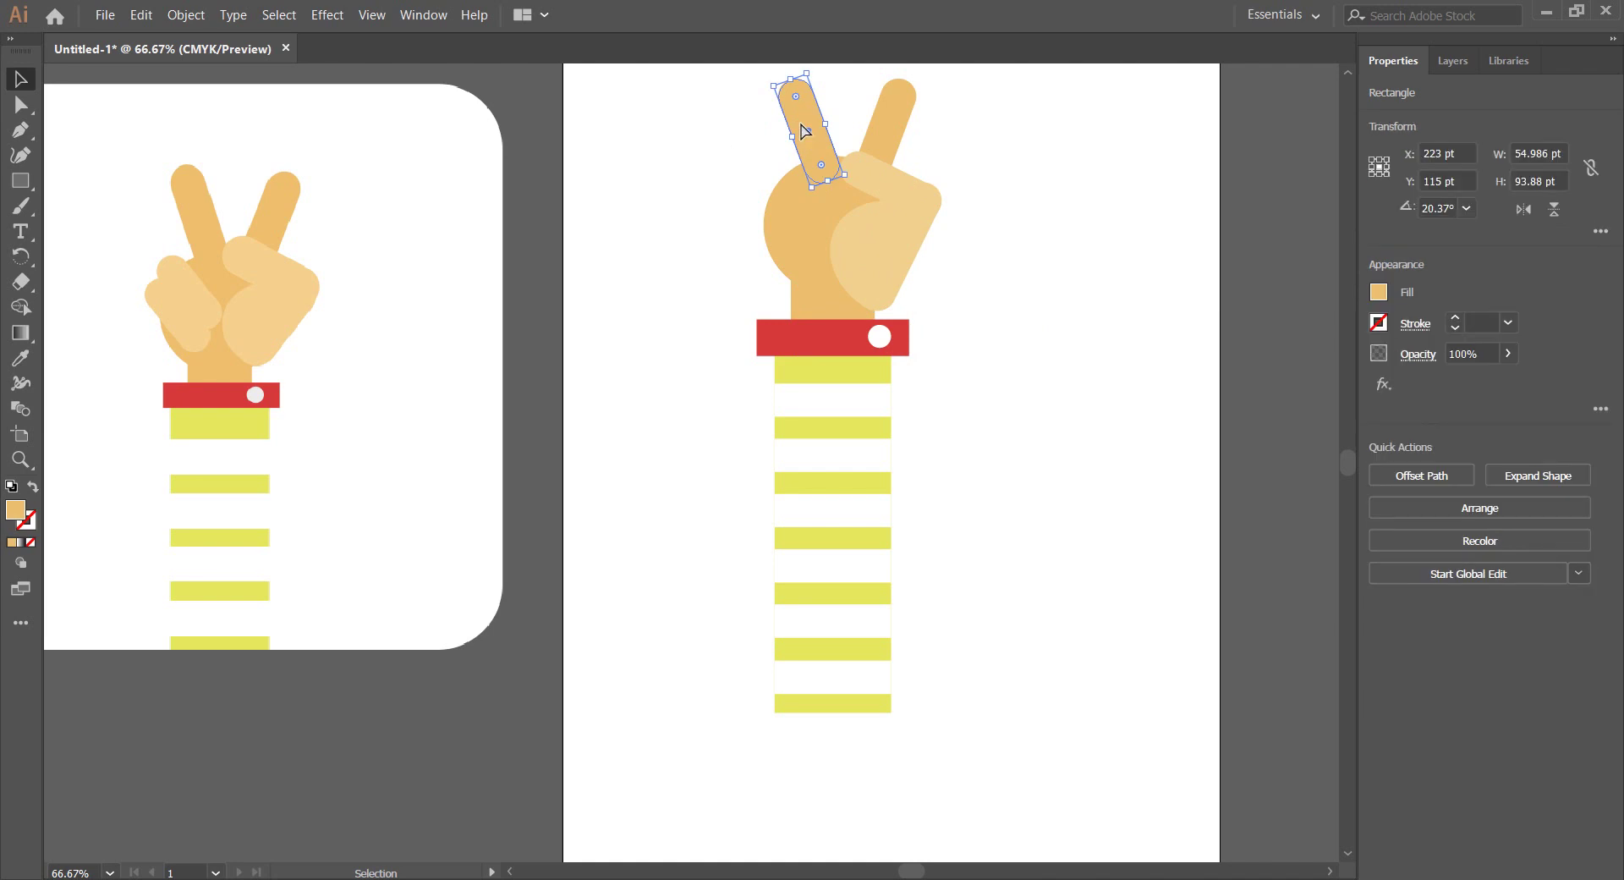
drag(802, 127, 788, 203)
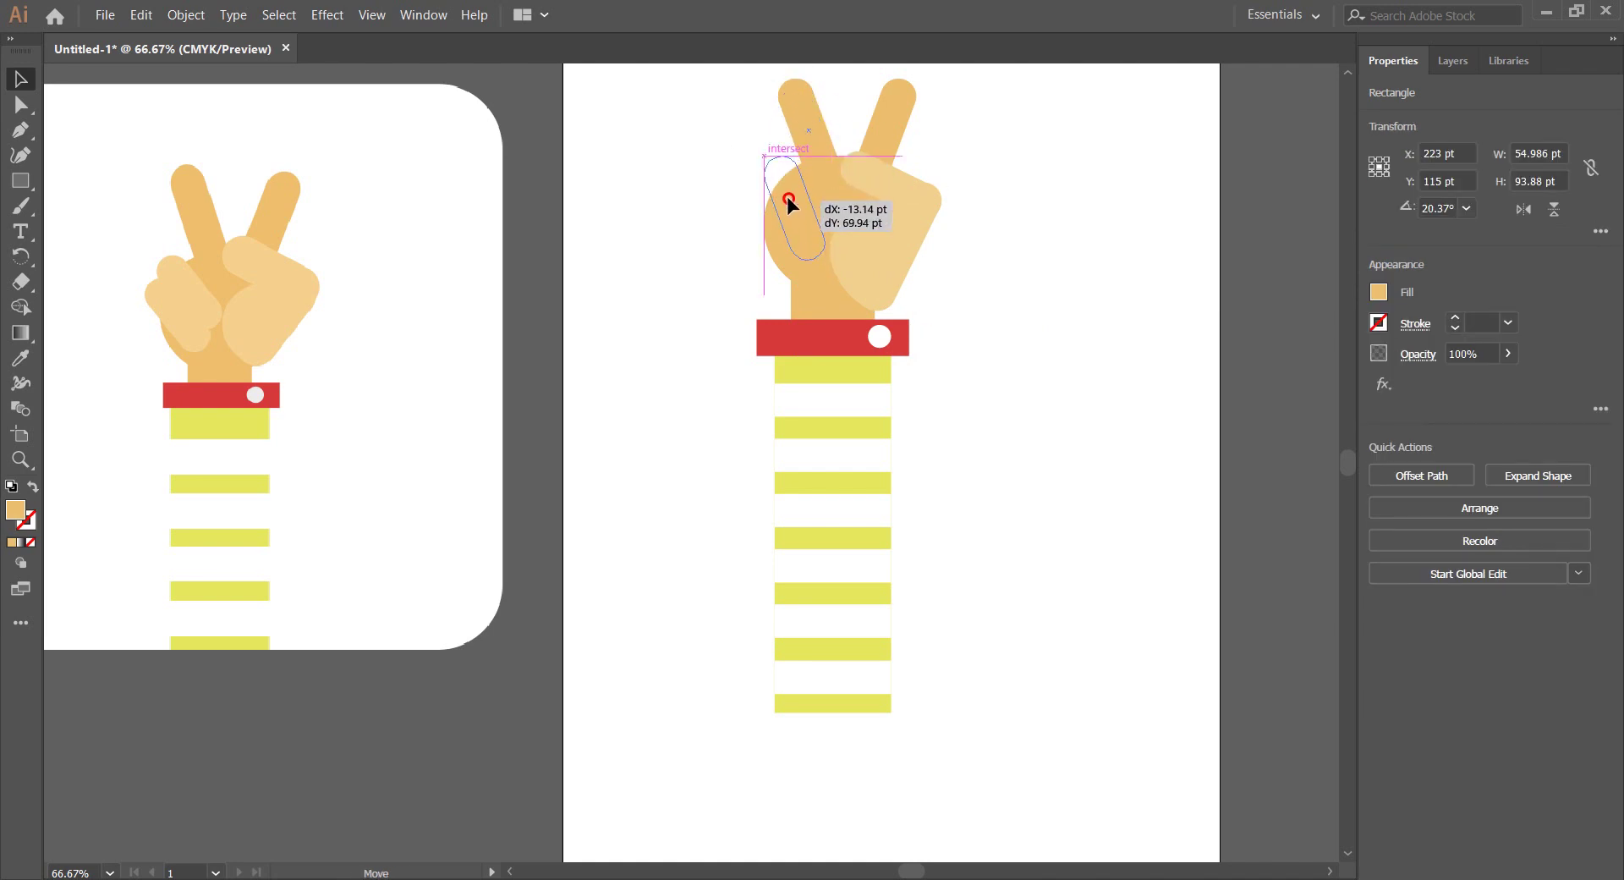
drag(788, 203, 785, 190)
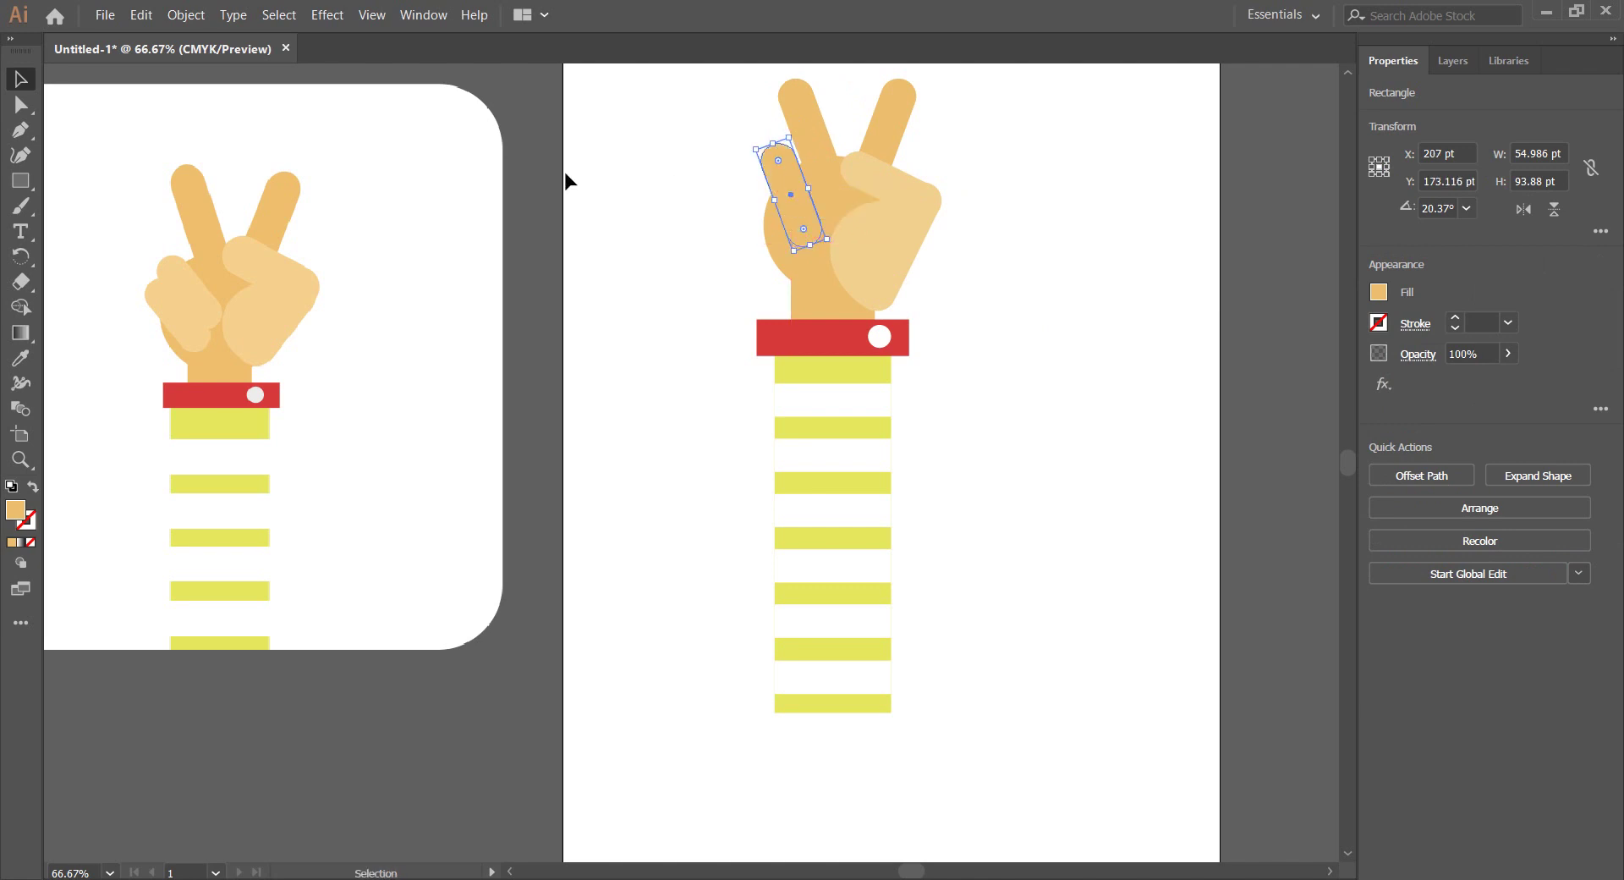
click(21, 358)
click(896, 236)
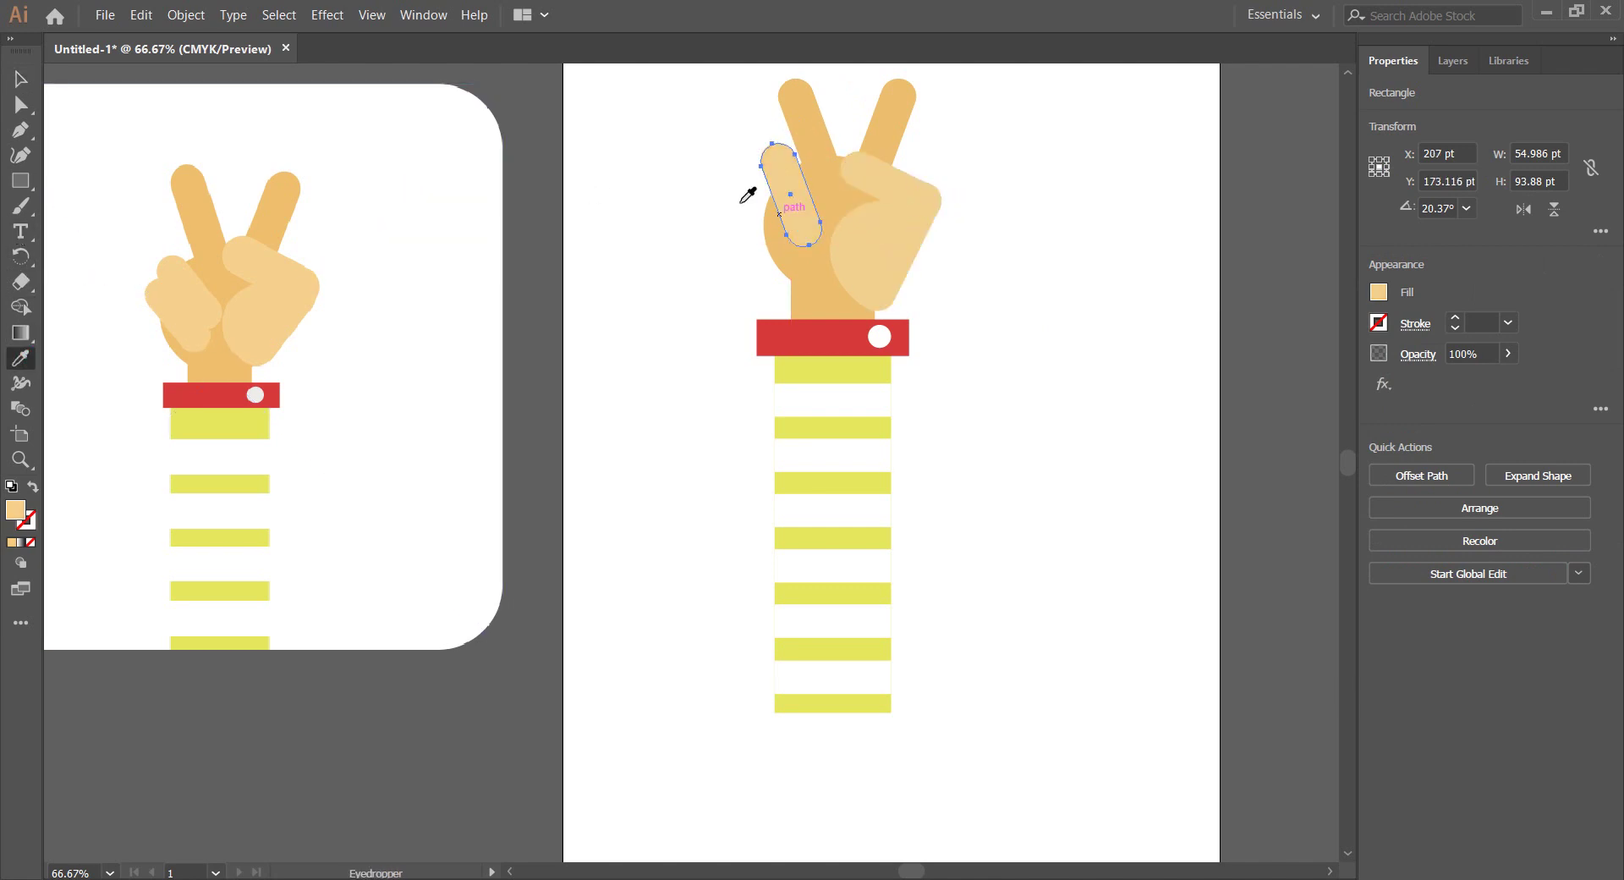
key(v)
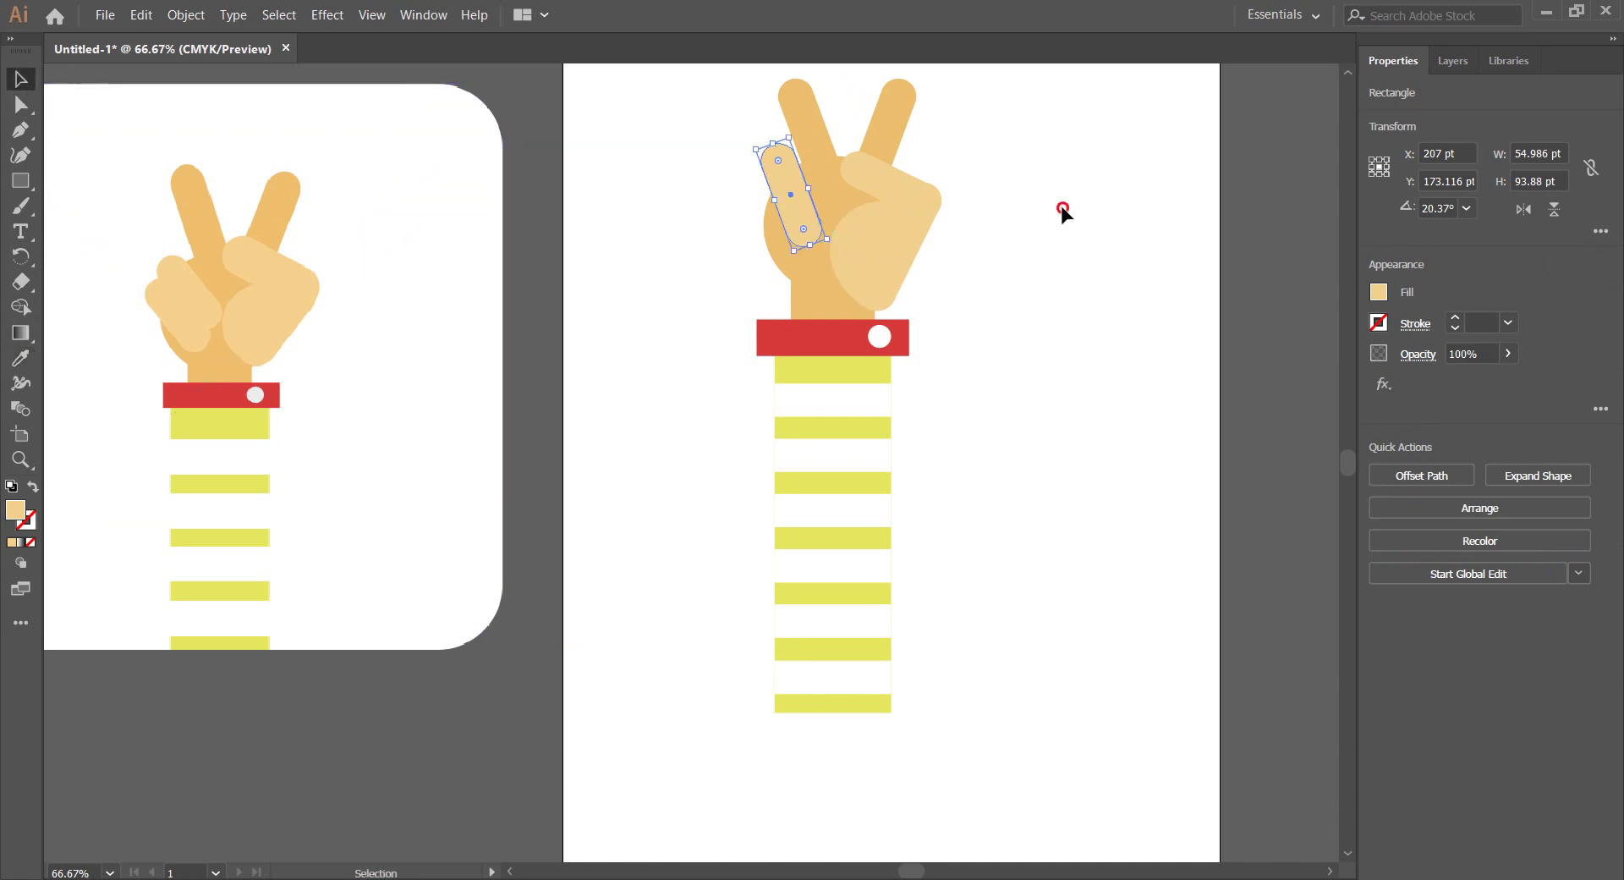
click(1060, 205)
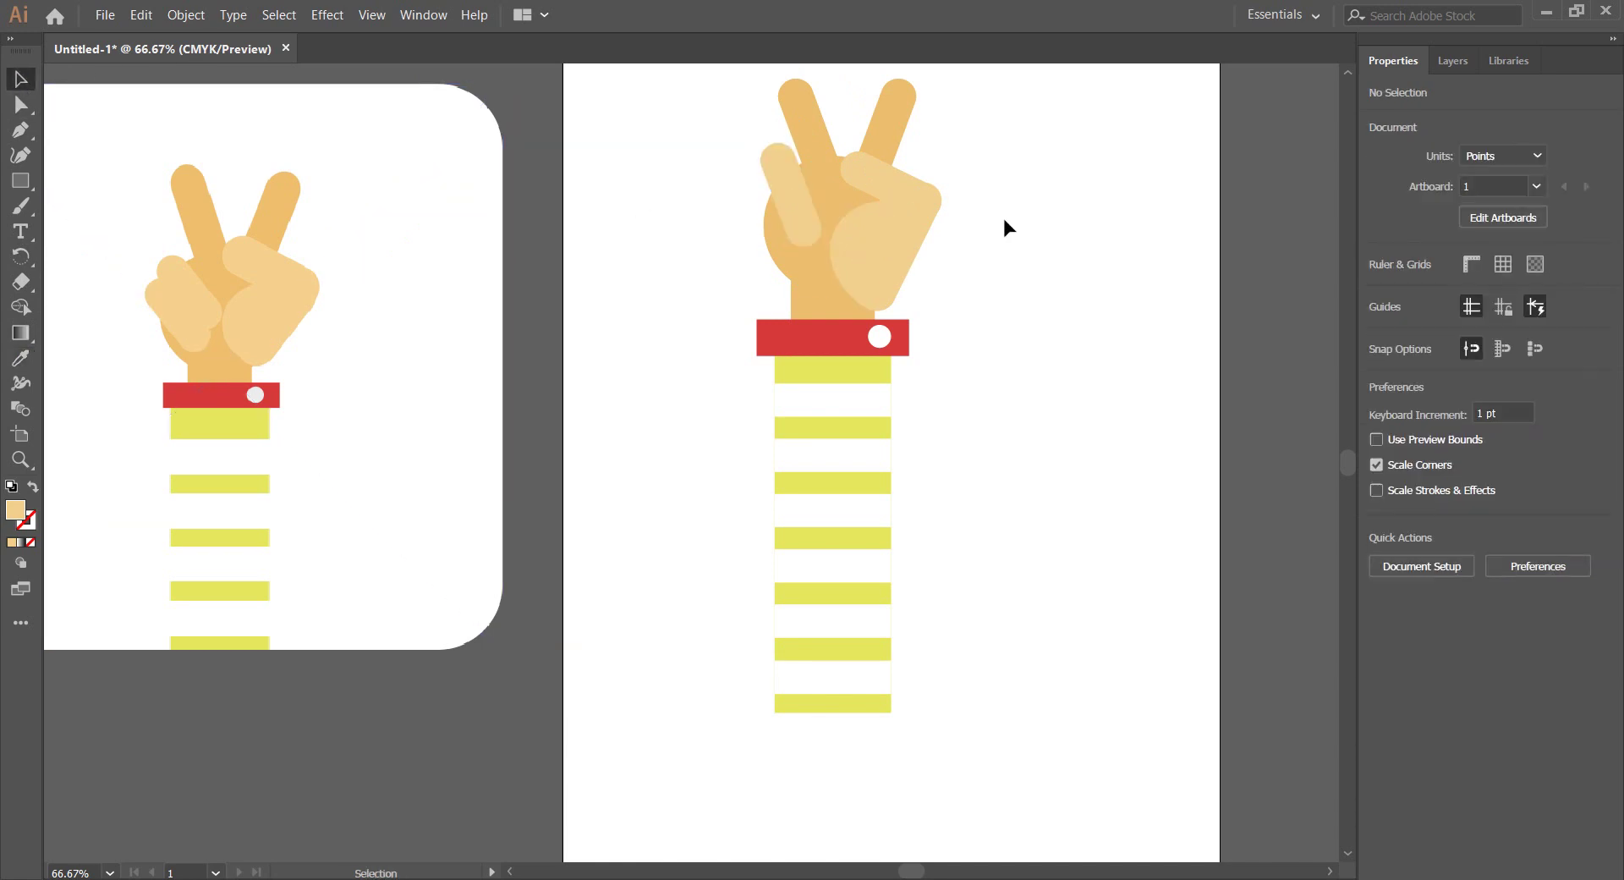
click(795, 200)
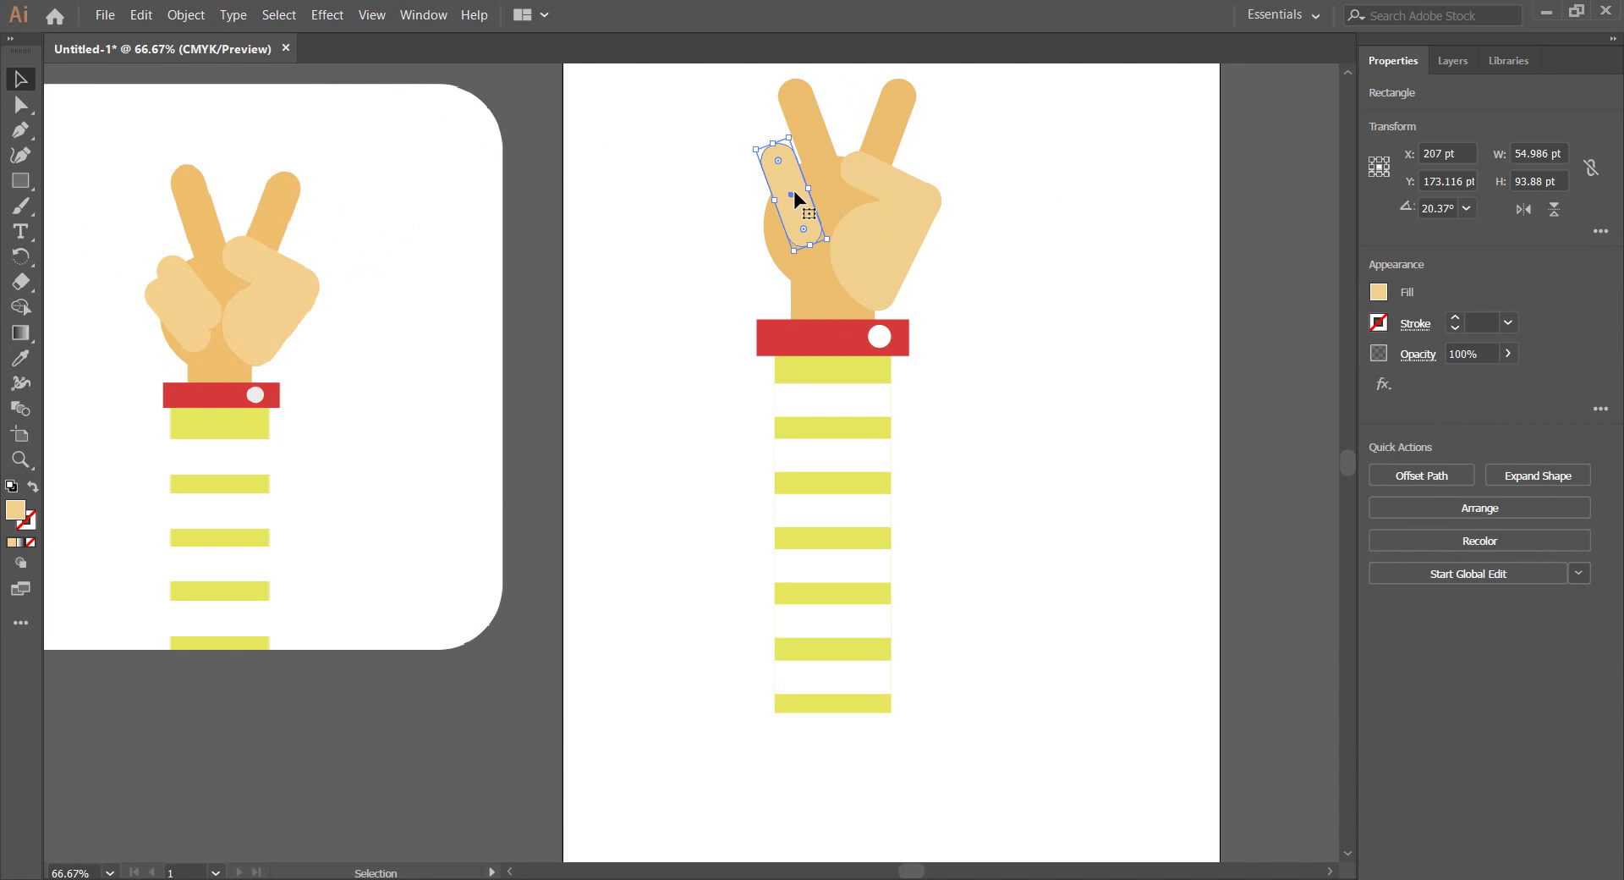
Tilt the pale finger copy to about 38° and move it onto the palm's left edge
key(Left)
key(Down)
key(Down)
key(a)
key(v)
drag(788, 131, 766, 138)
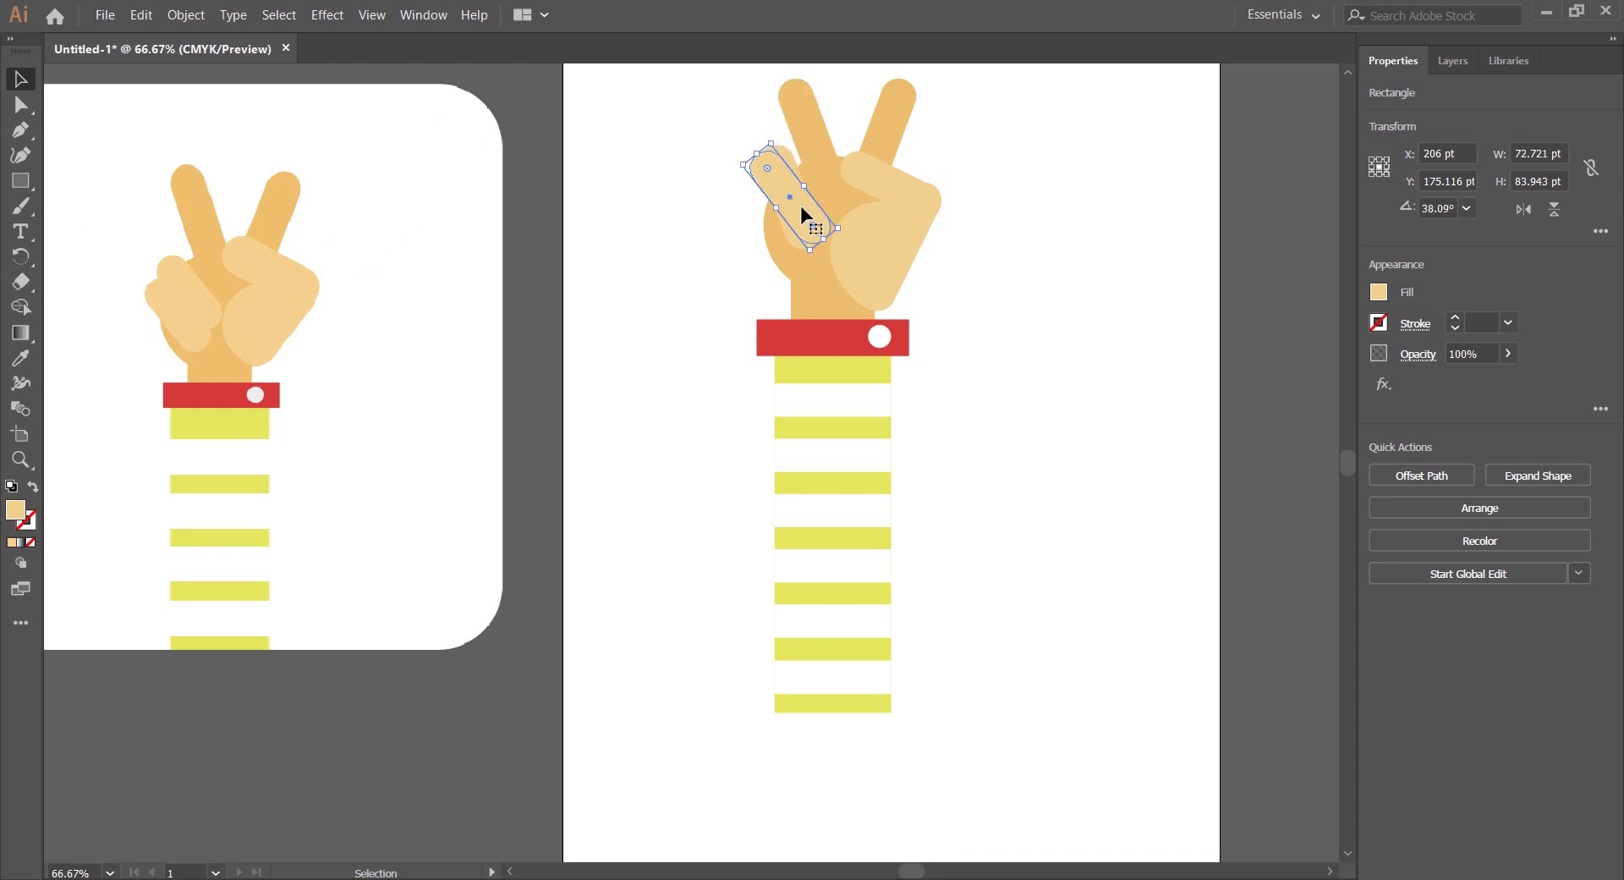
drag(801, 207, 785, 243)
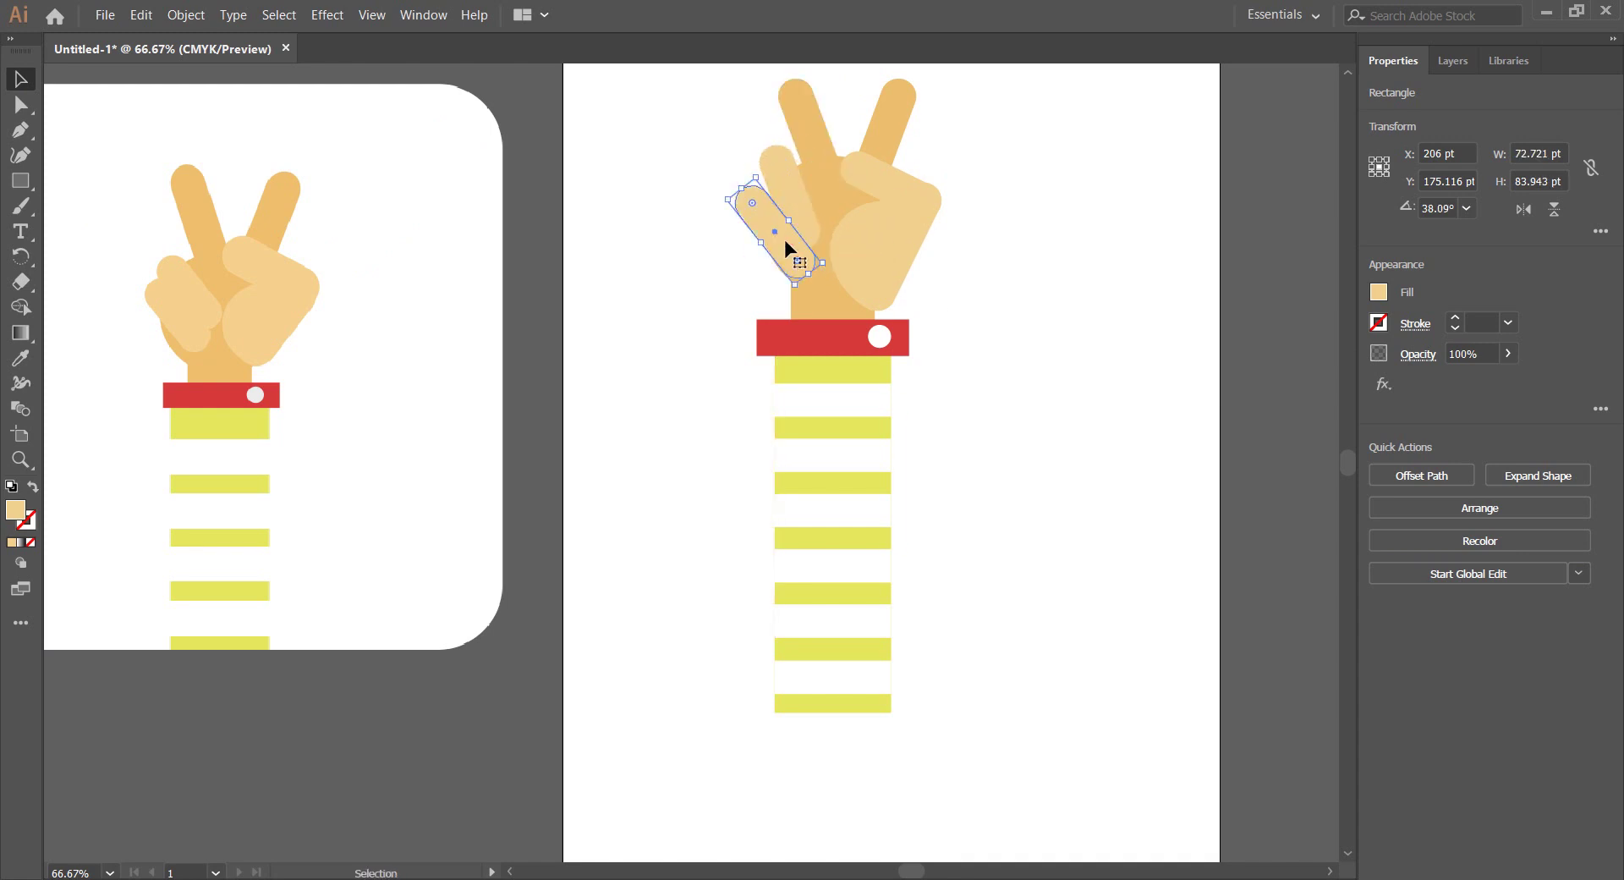
click(1100, 169)
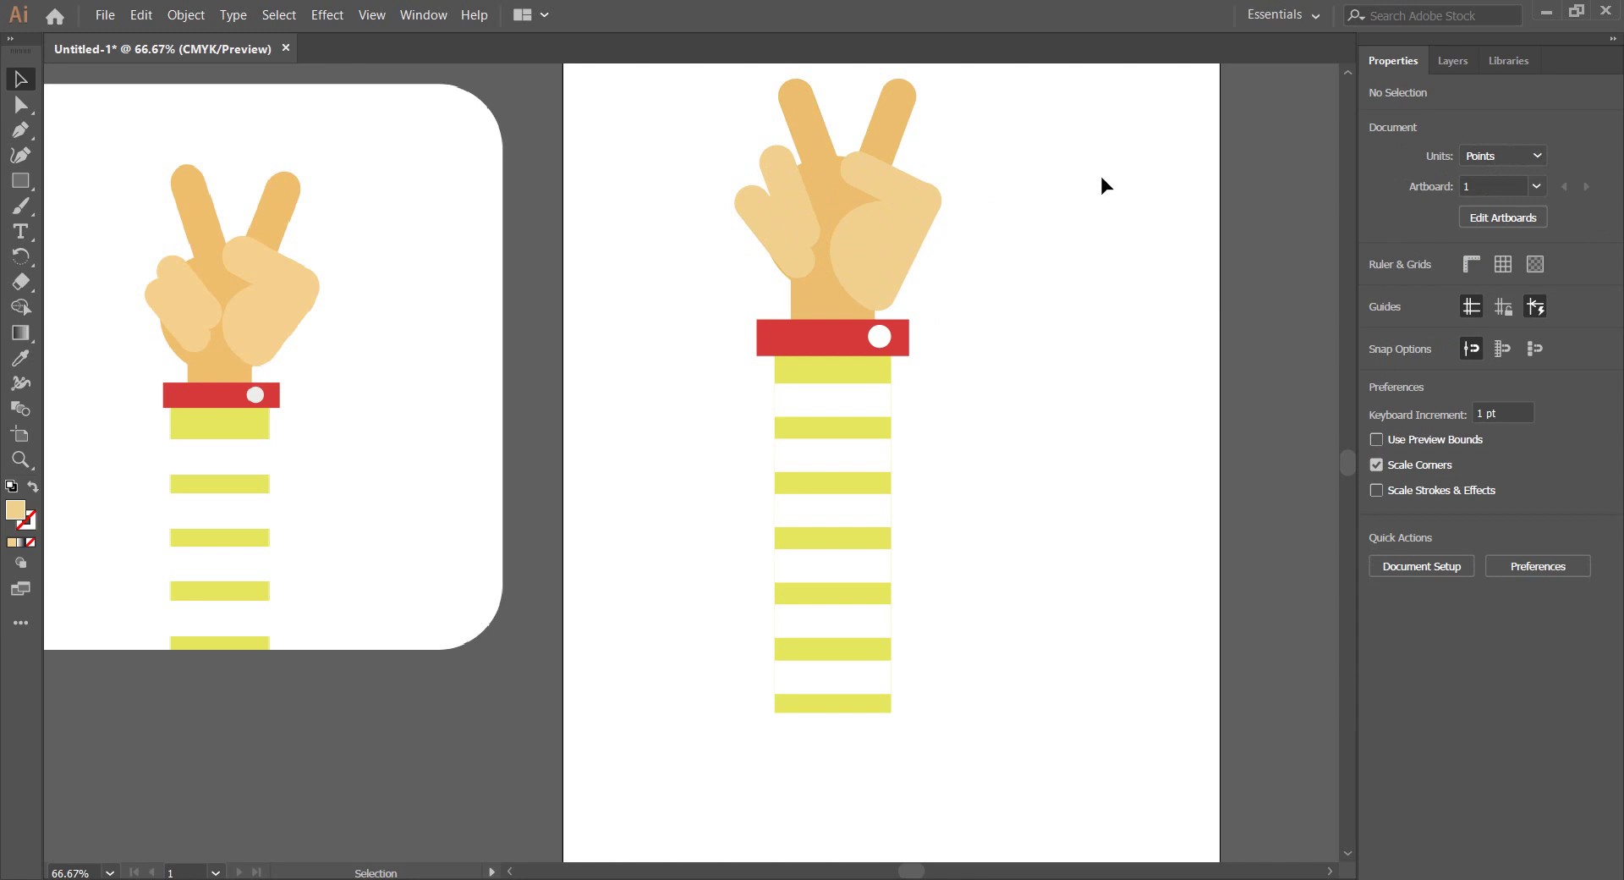
click(825, 222)
click(835, 217)
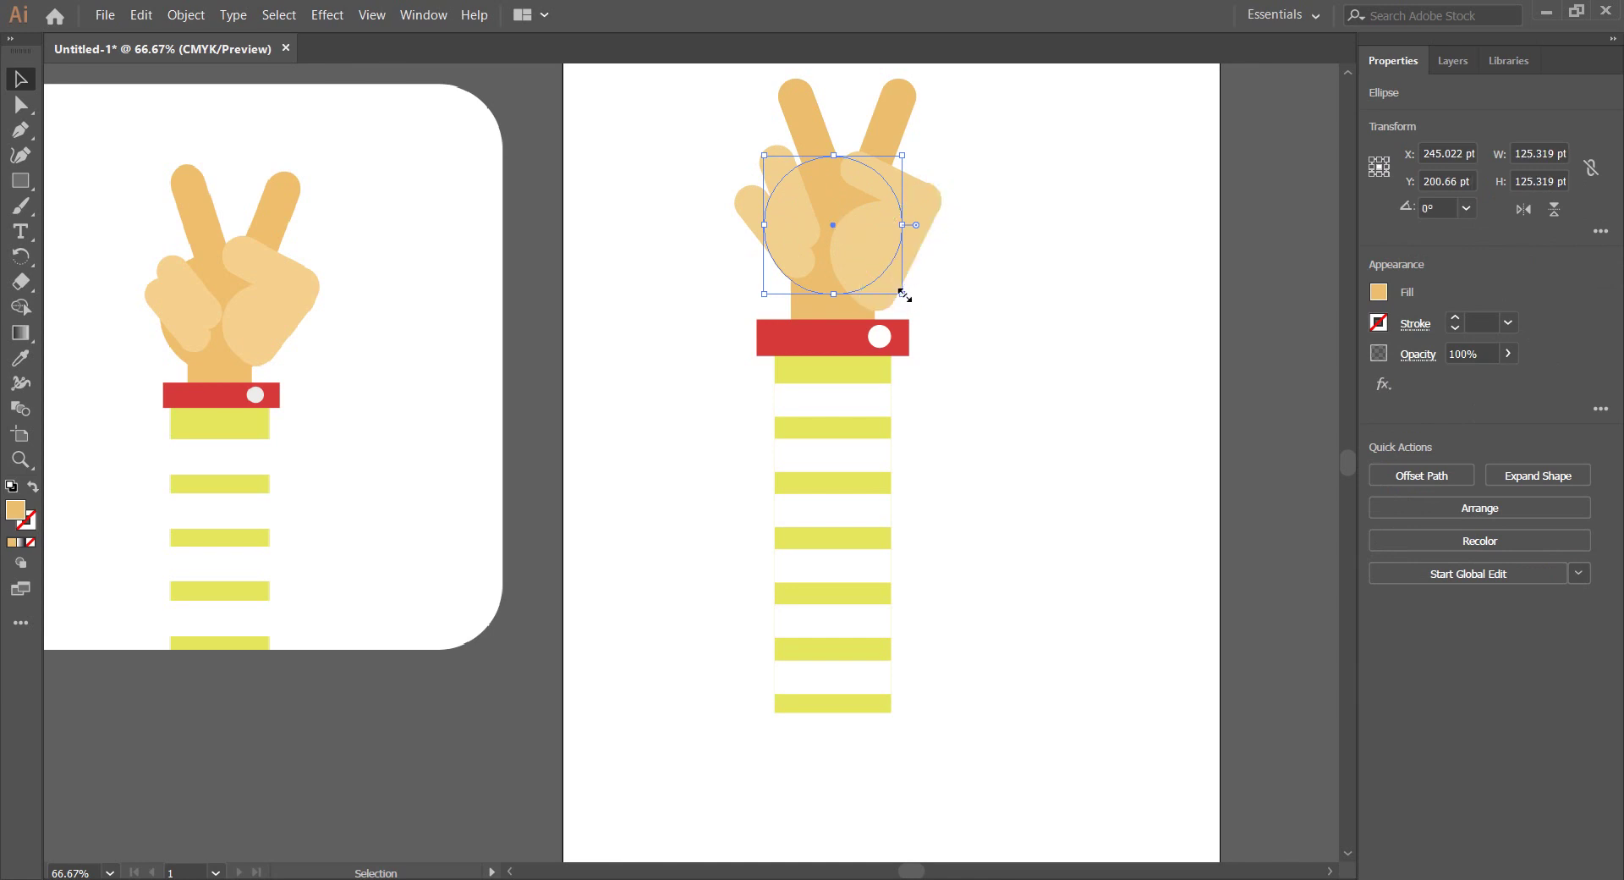
Enlarge the palm circle slightly and stretch the left raised finger taller, adjusting its corner rounding
drag(904, 294, 912, 301)
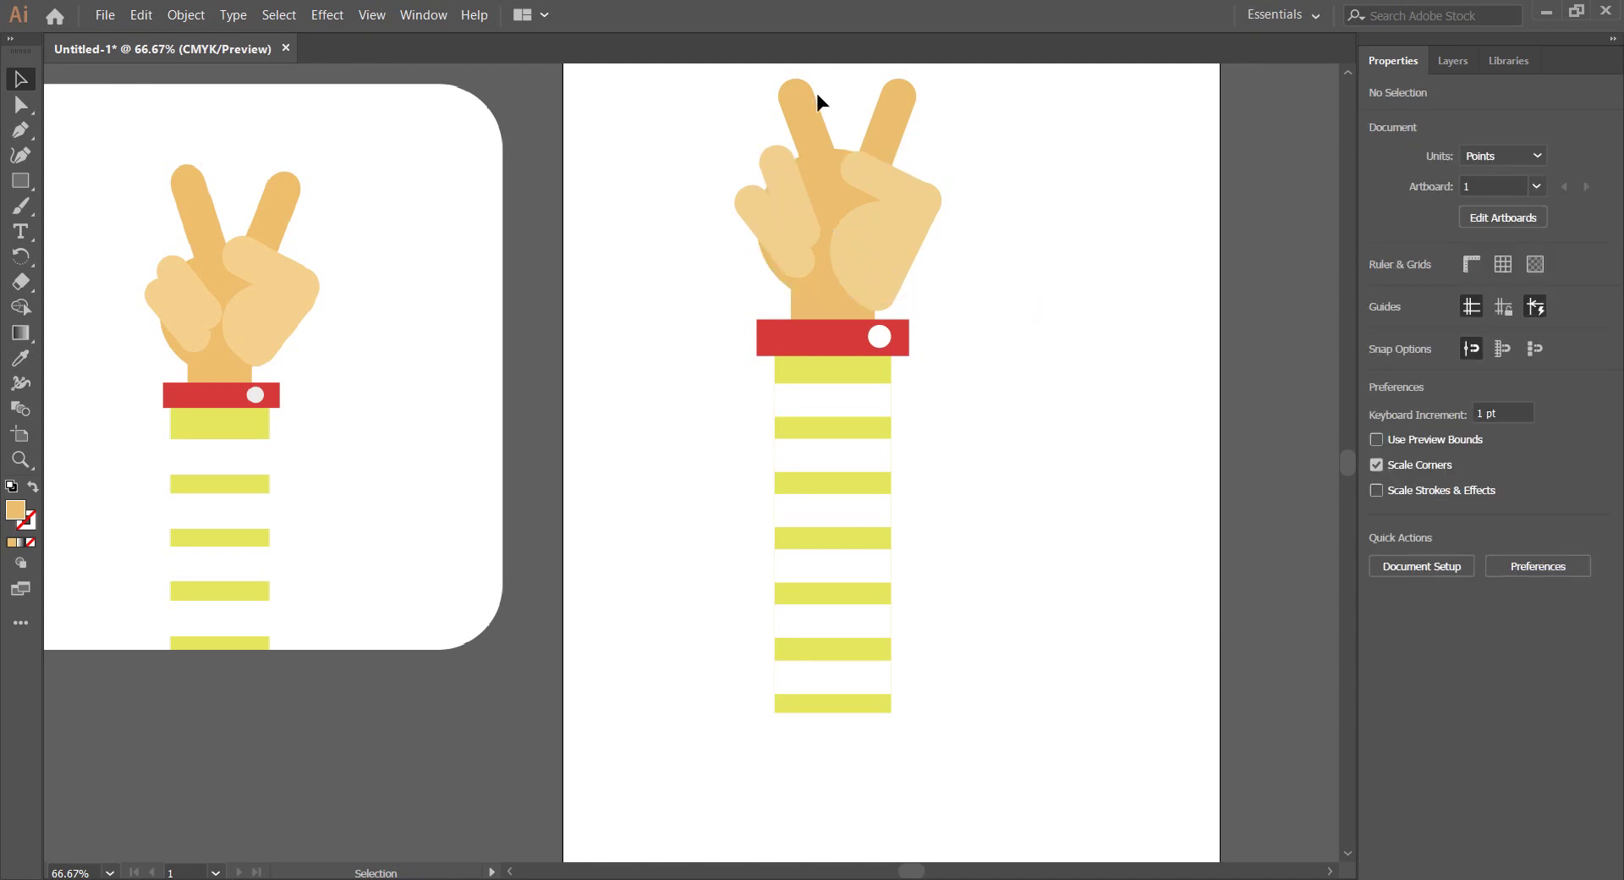
scroll(1035, 235, up, 5)
click(808, 407)
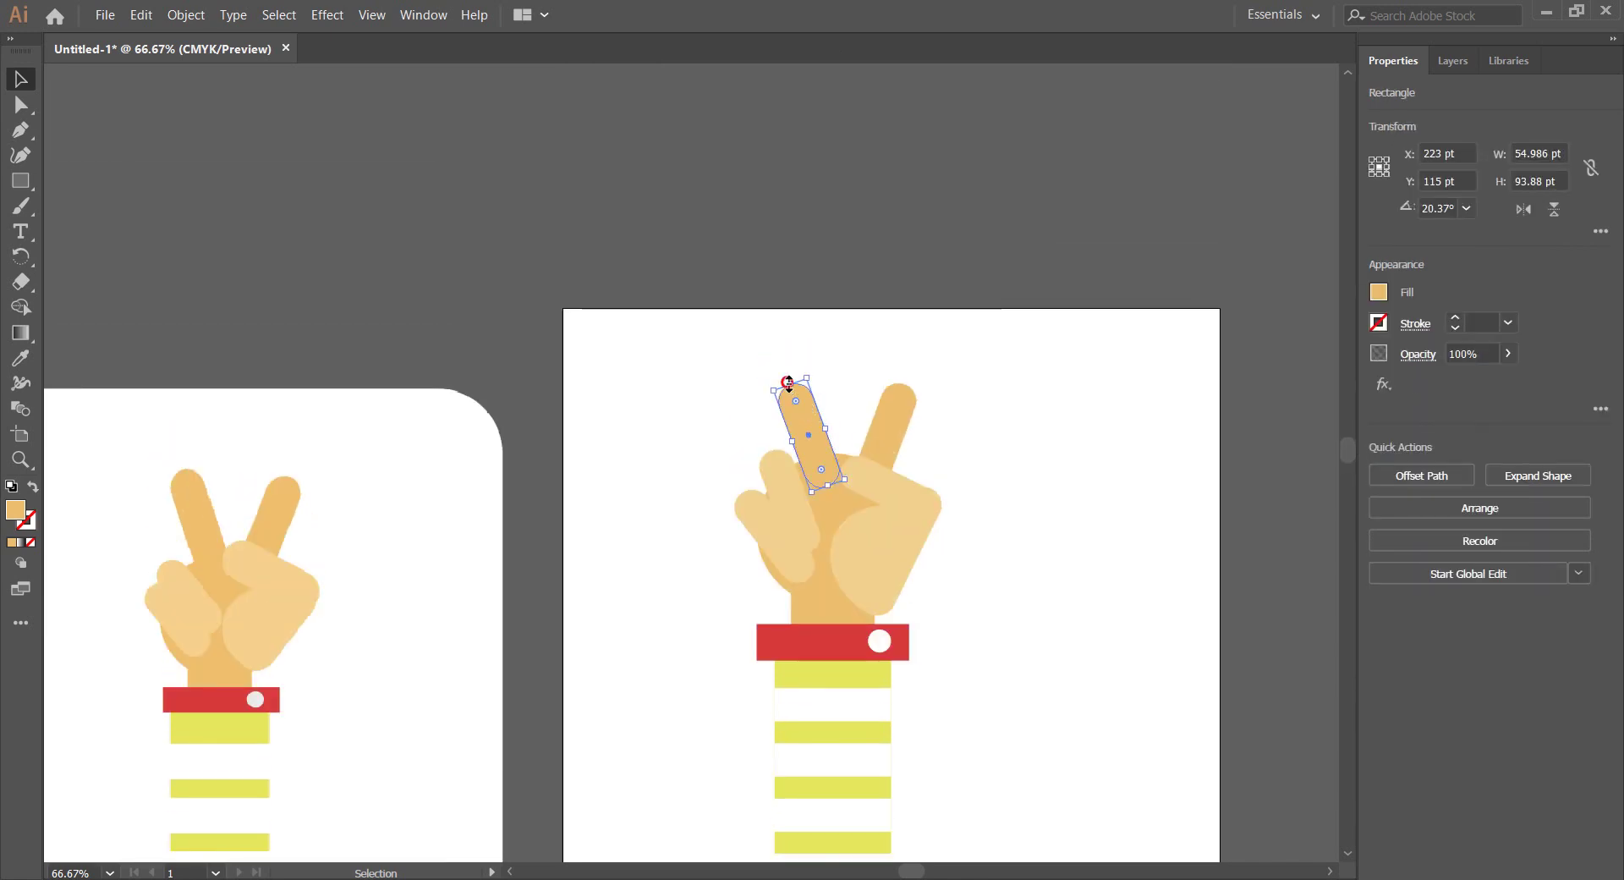
drag(791, 385, 784, 369)
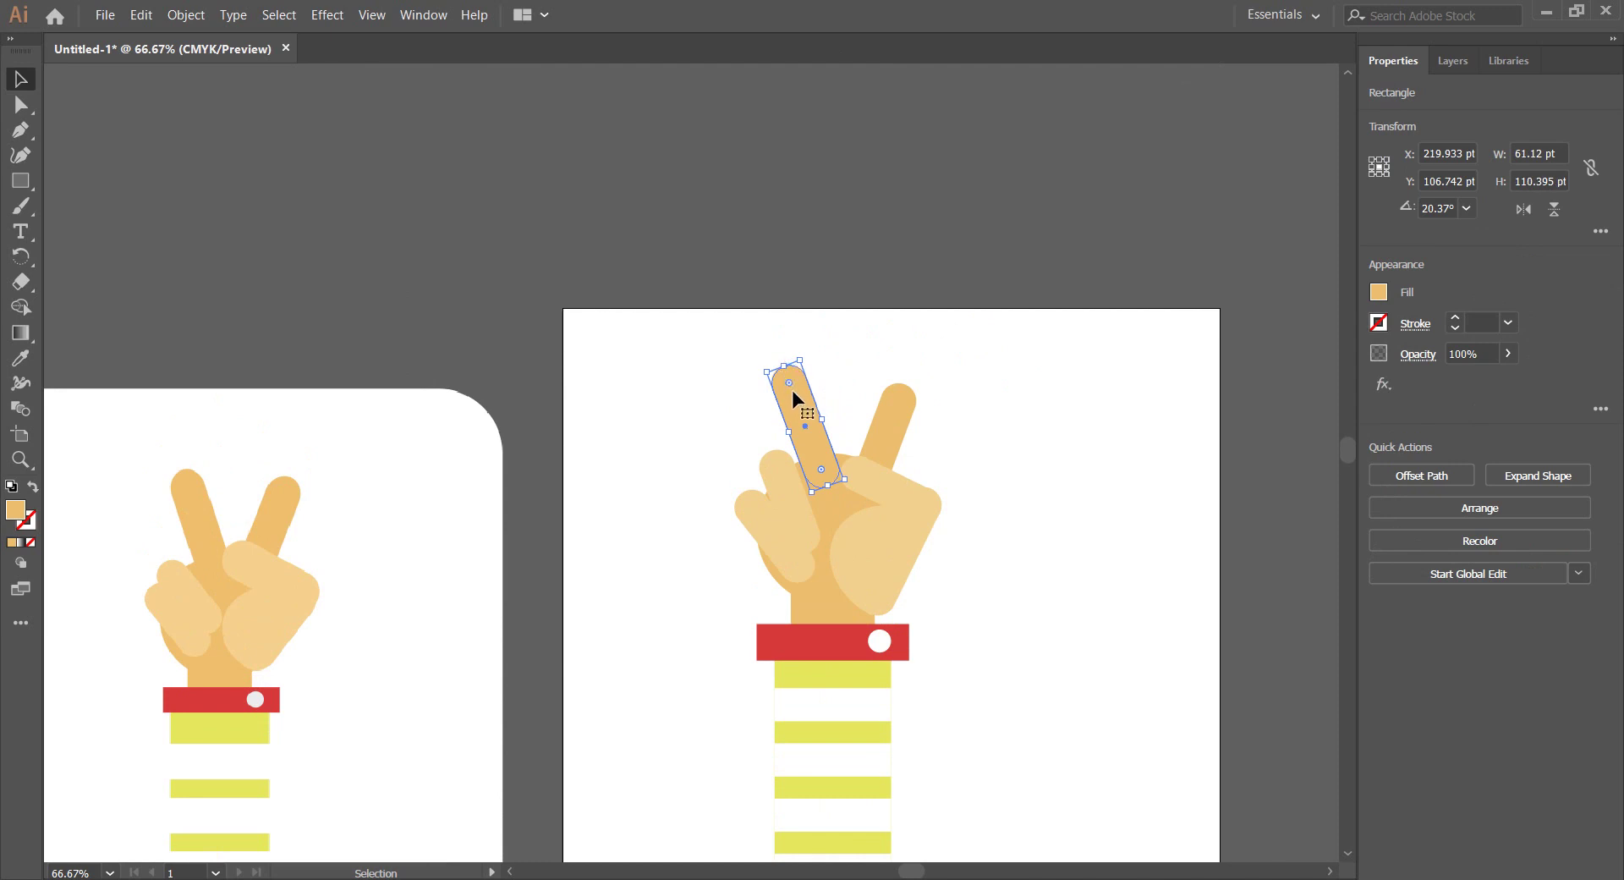
drag(788, 380, 797, 394)
click(1021, 454)
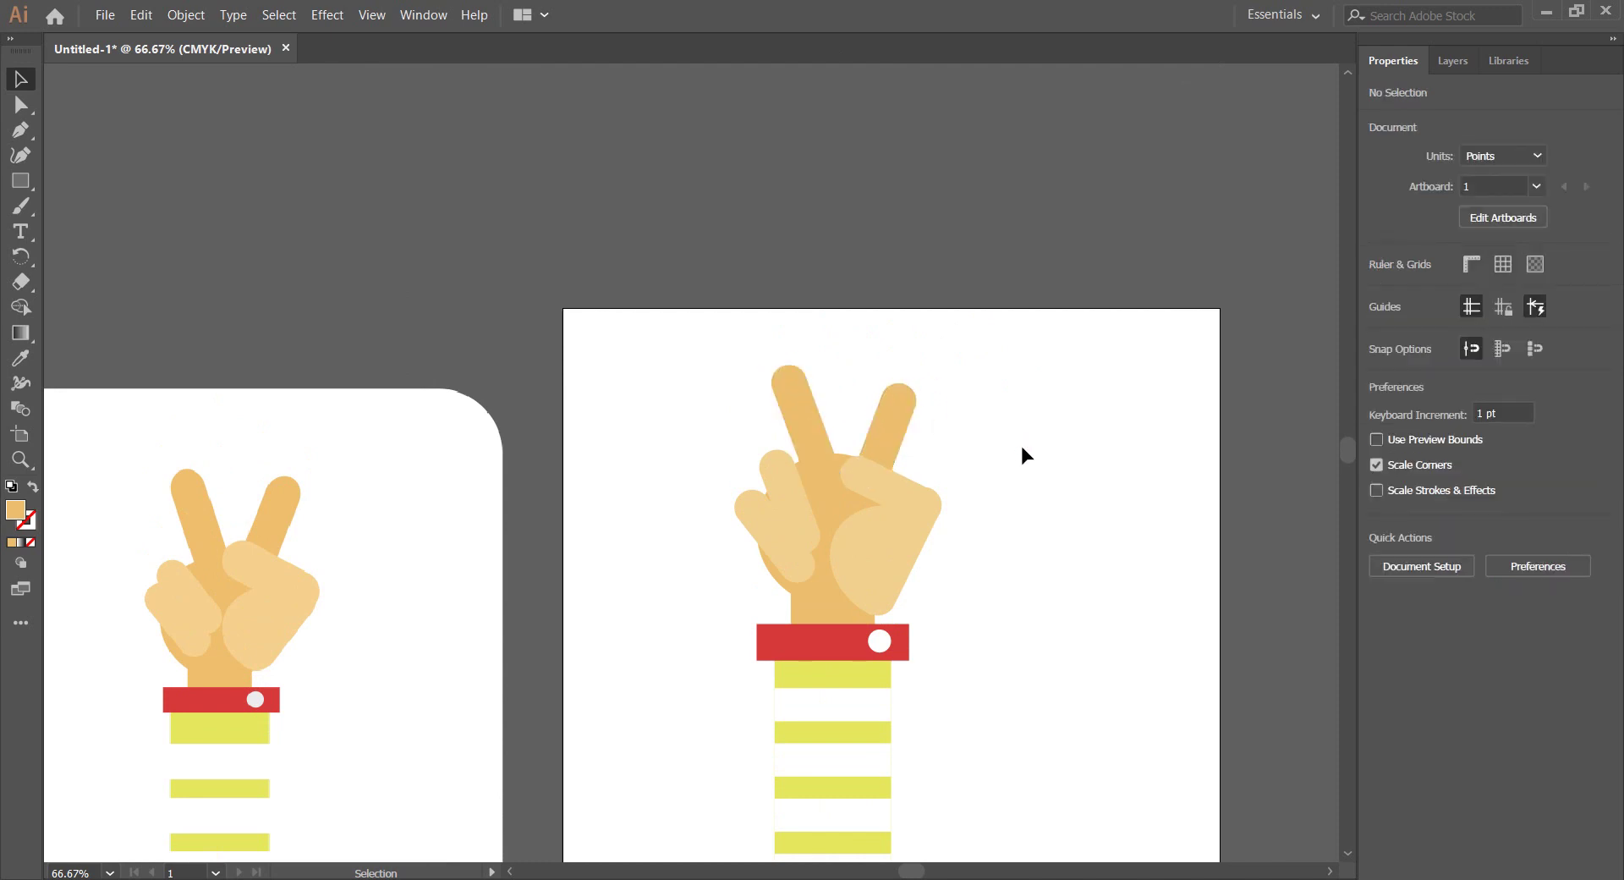
Stretch the right raised finger taller and zoom out to view both drawings
click(895, 445)
drag(909, 382, 911, 370)
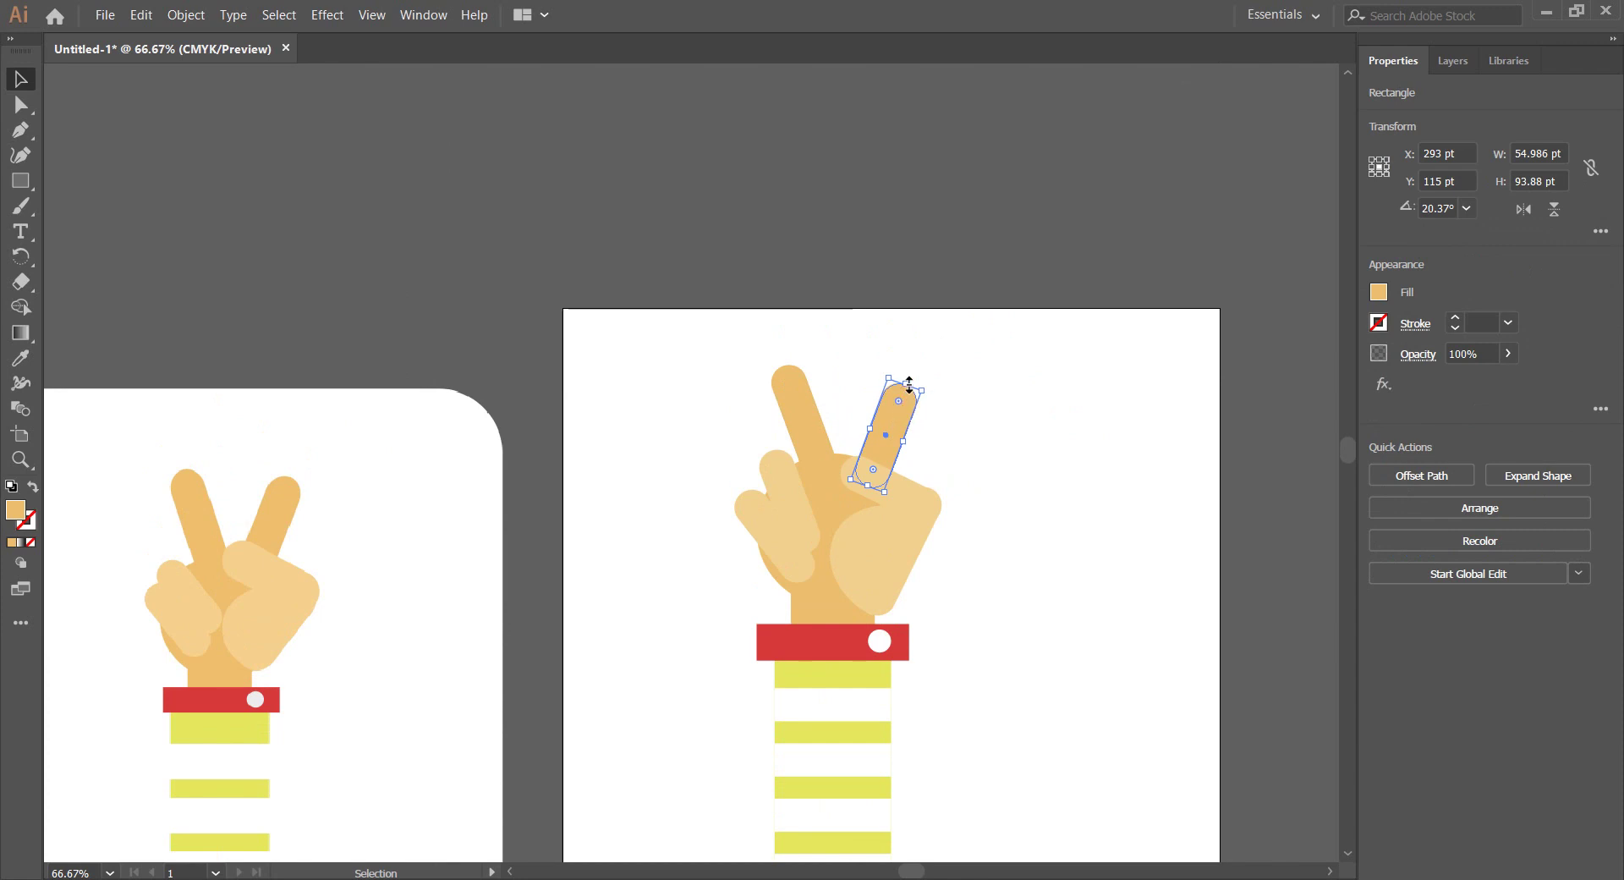
click(972, 416)
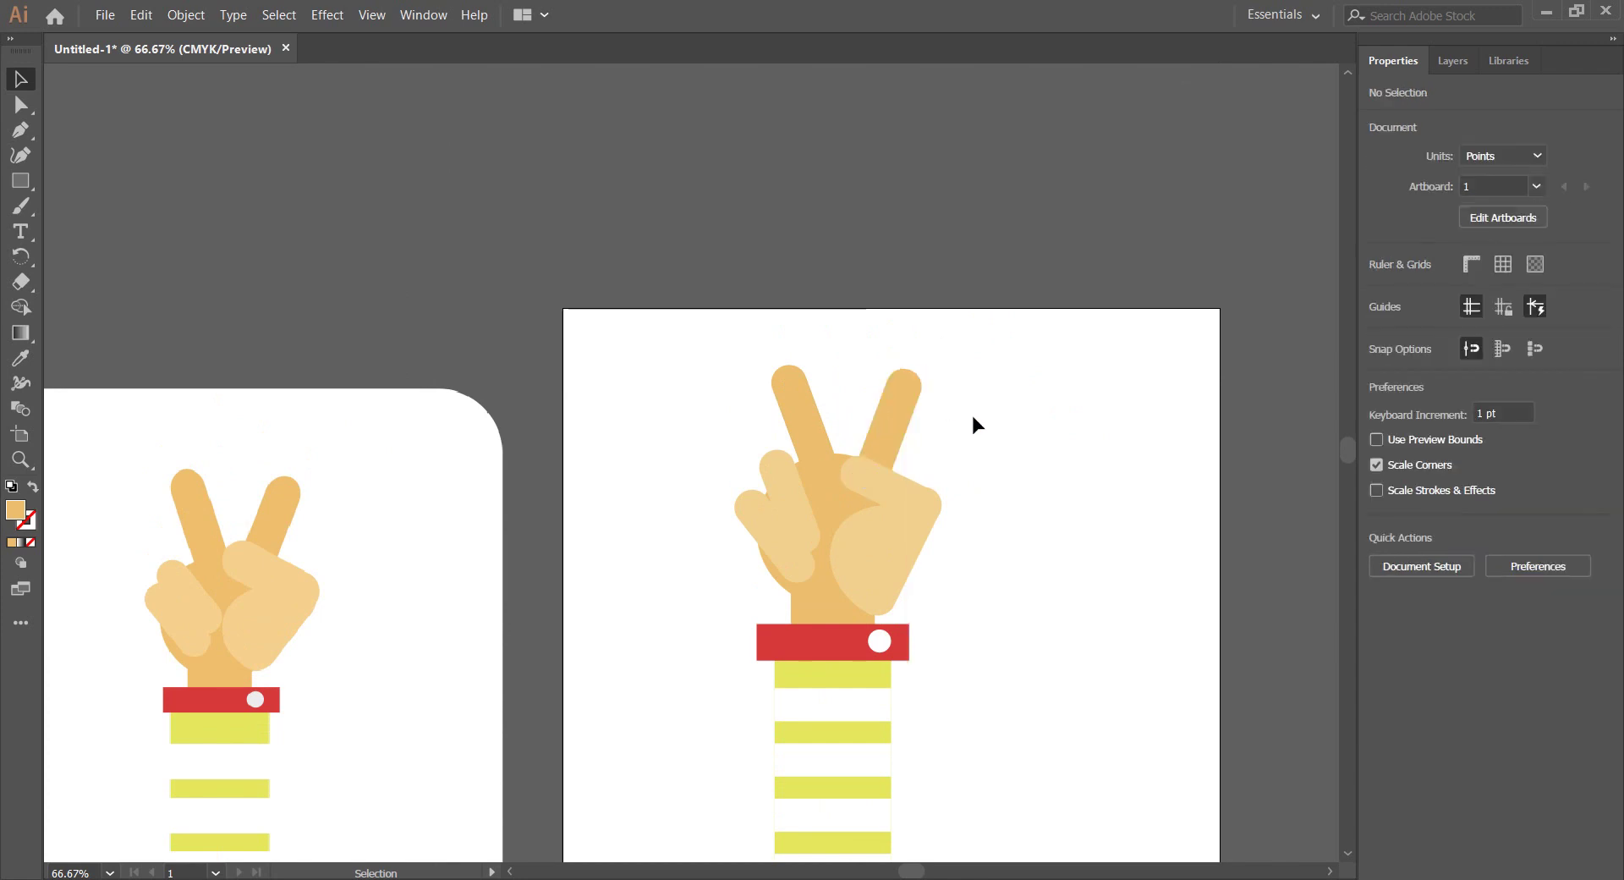
key(ctrl+minus)
key(ctrl+minus)
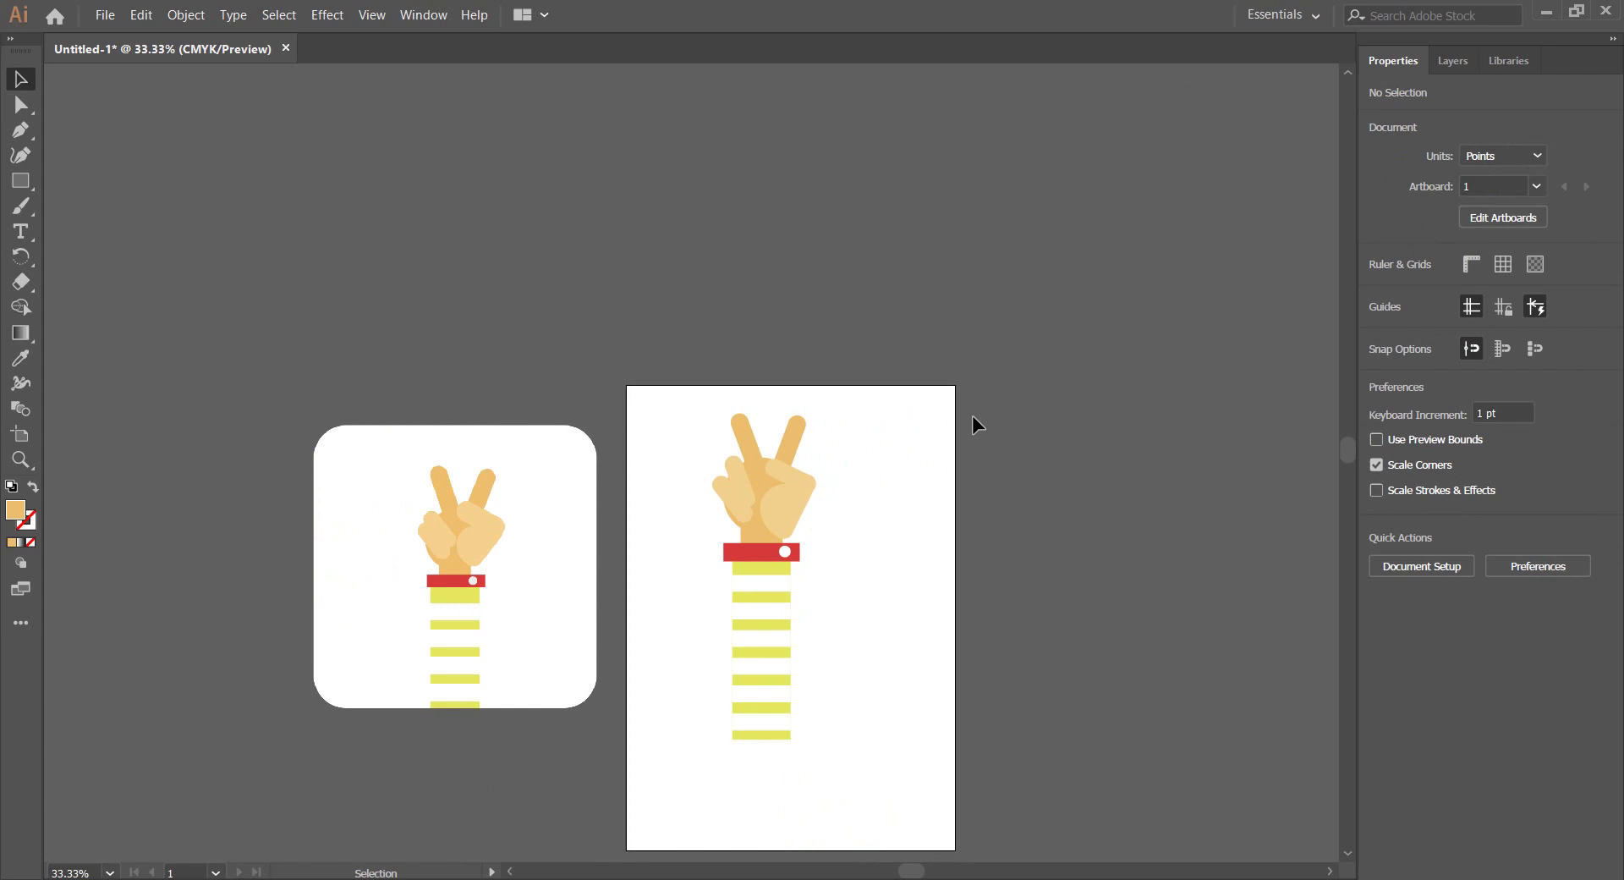
Resize the right folded finger, then group all hand, cuff and sleeve parts (187.372 × 590.455 pt)
key(ctrl+plus)
key(ctrl+plus)
drag(851, 207, 839, 194)
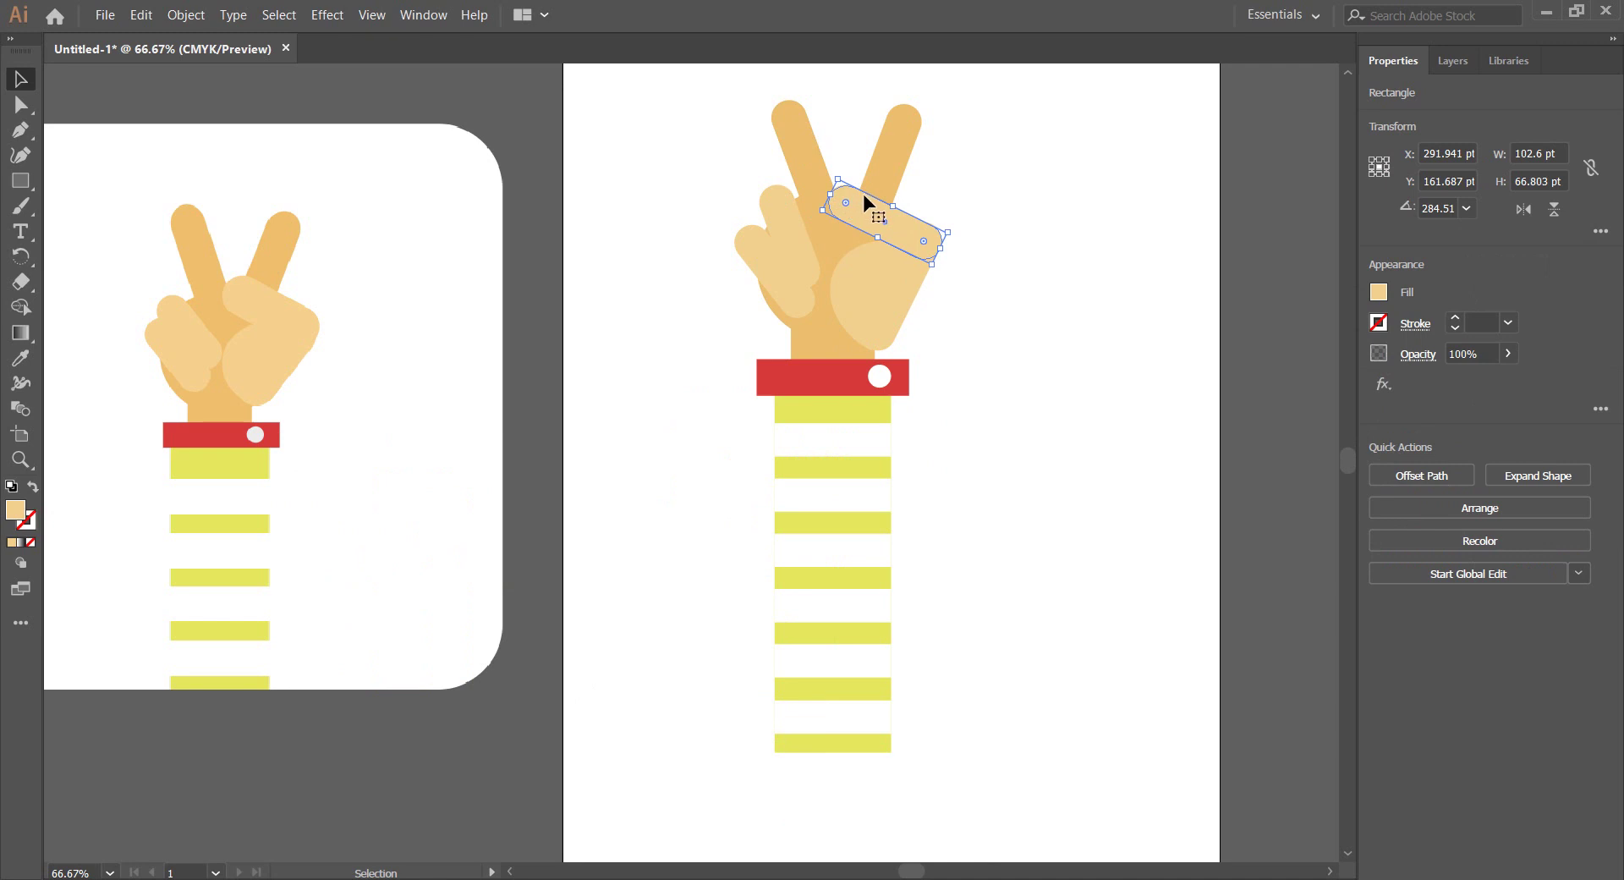
click(1001, 207)
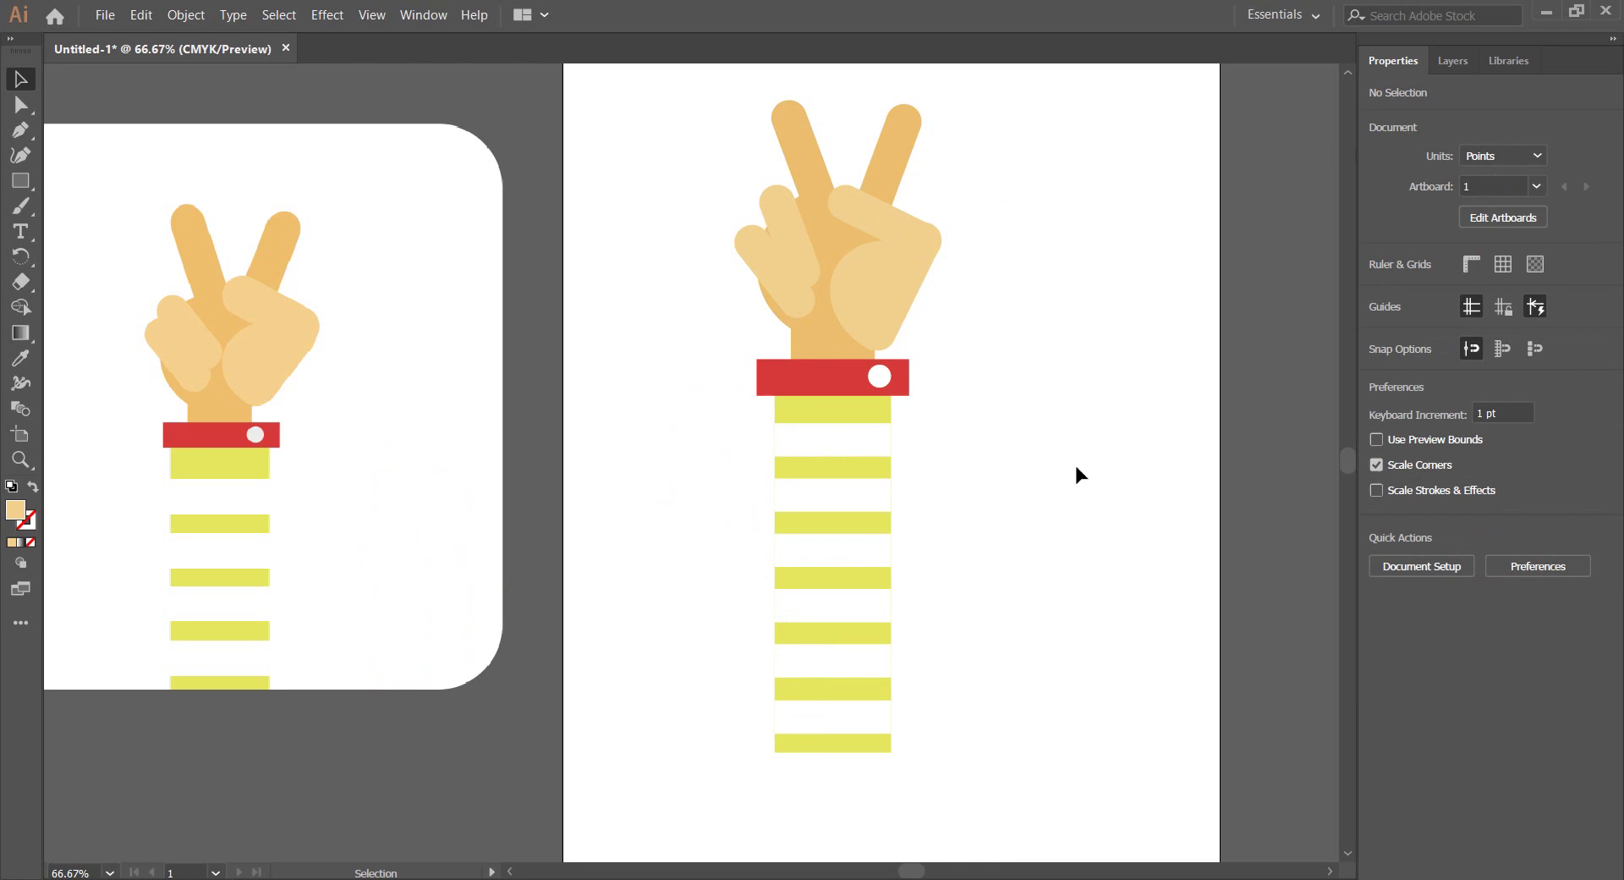
drag(932, 779, 719, 105)
key(ctrl+g)
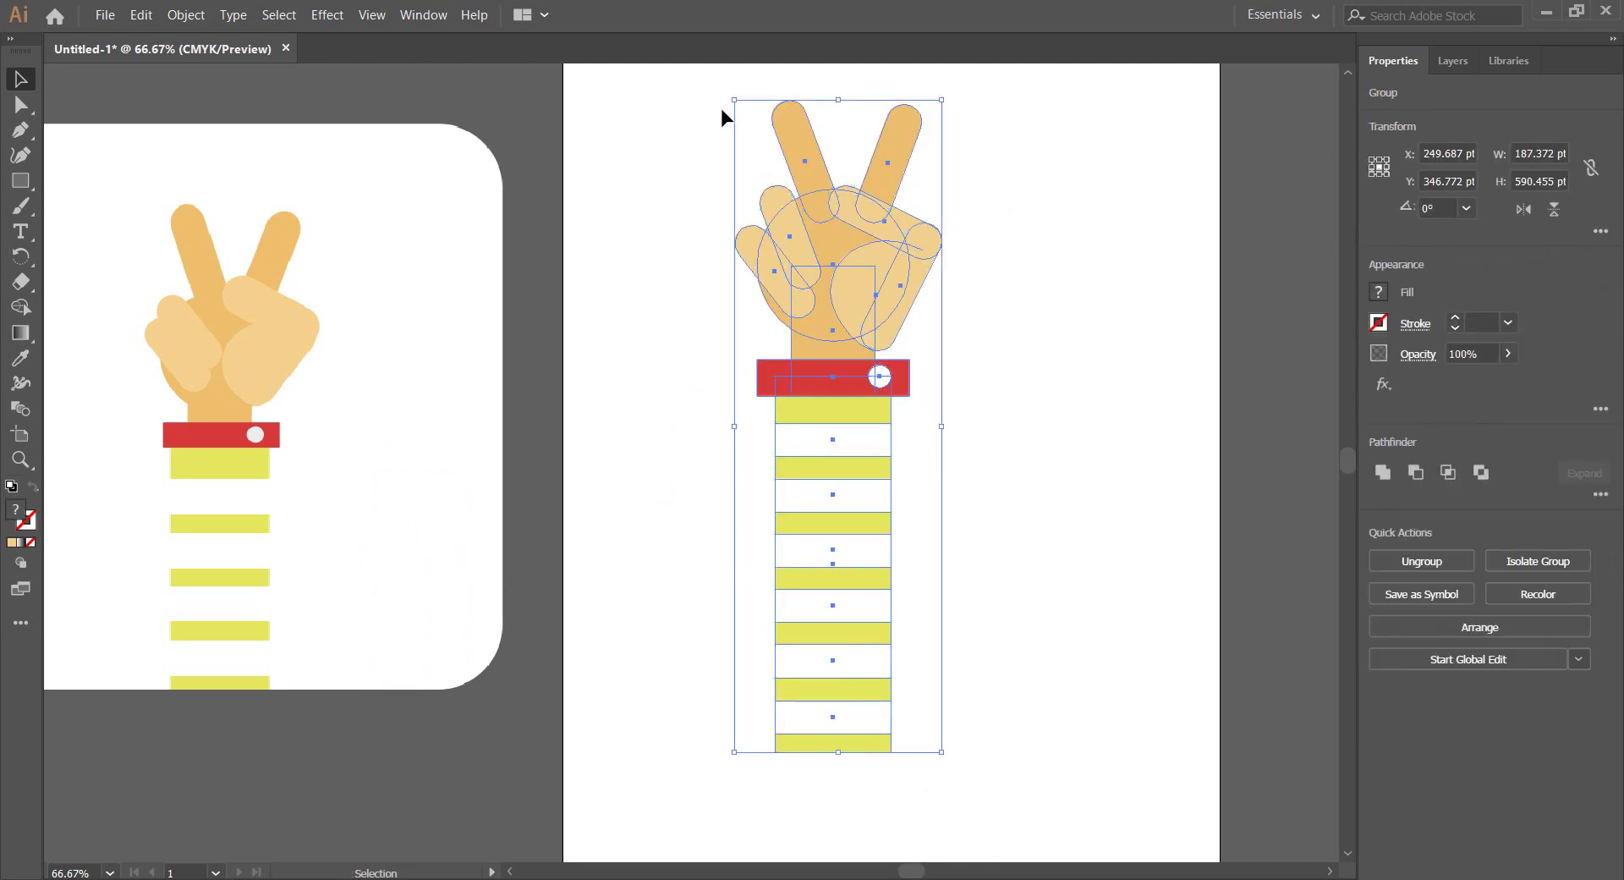